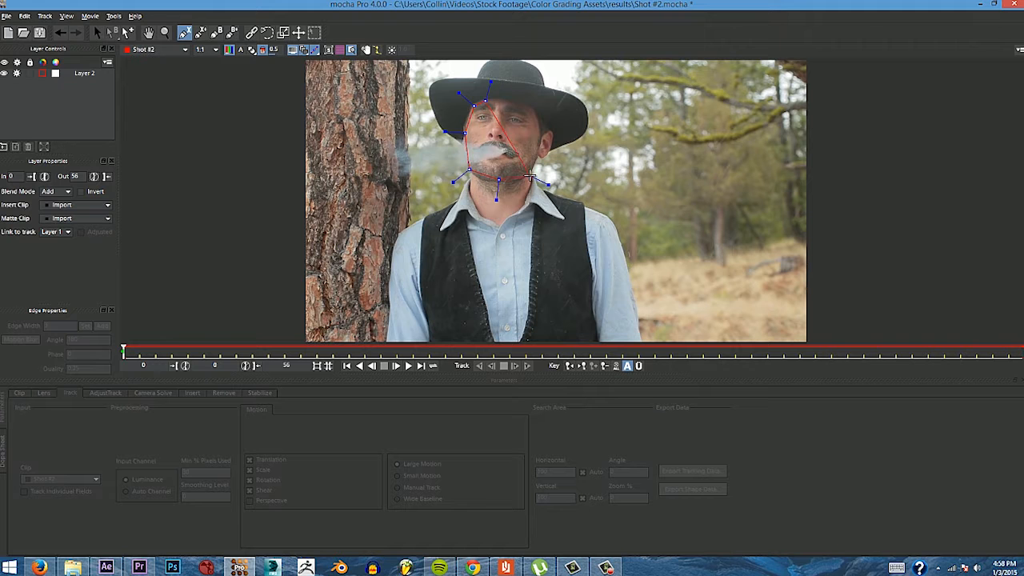
# Step: Finish the X-spline around the man's face and track the layer forward from frame 0
pyautogui.click(512, 102)
pyautogui.click(527, 365)
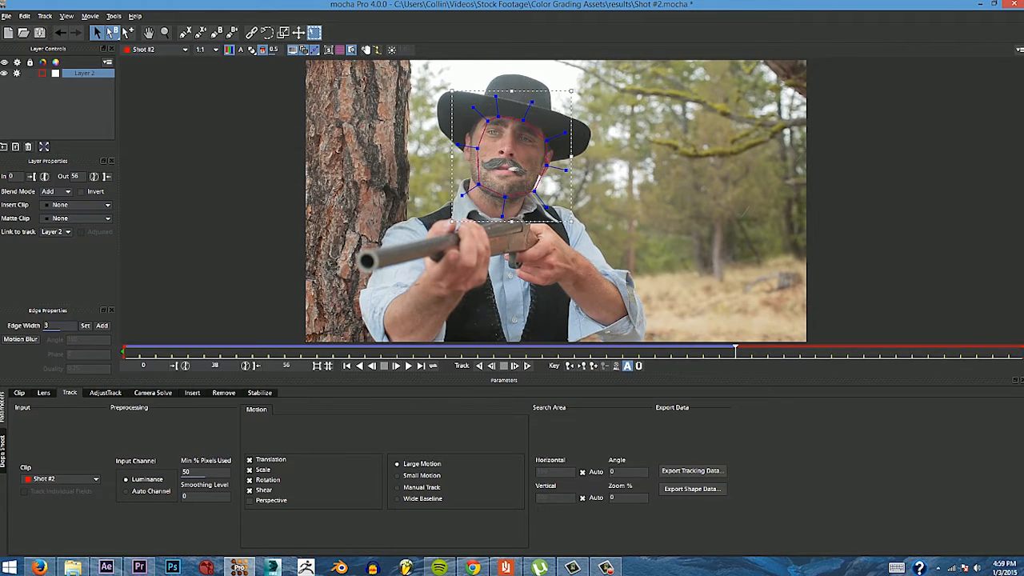
# Step: Set the timeline's out point to frame 21 and rename the tracked face layer to Face Track
pyautogui.click(366, 349)
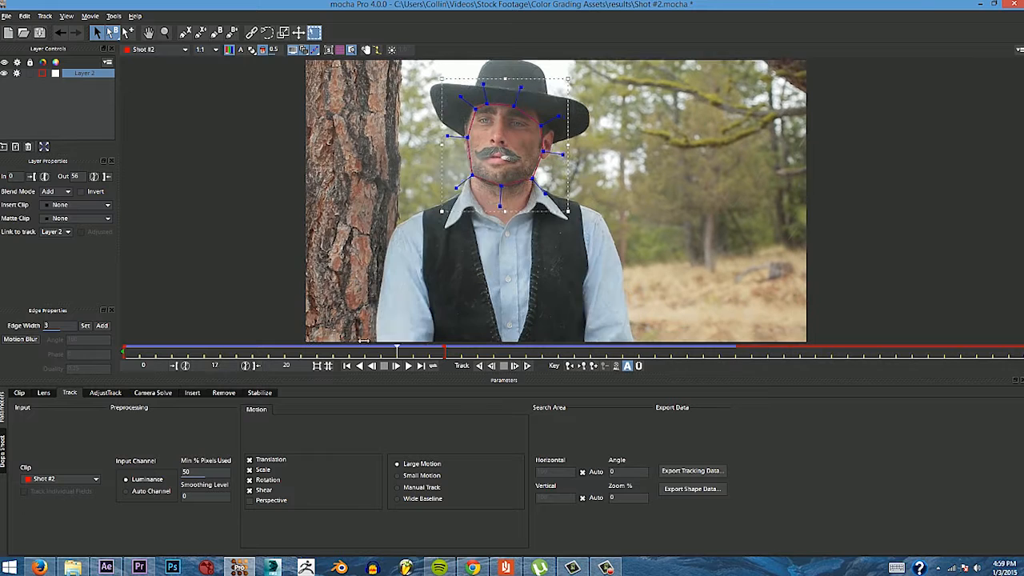
pyautogui.moveTo(370, 347); pyautogui.dragTo(462, 349)
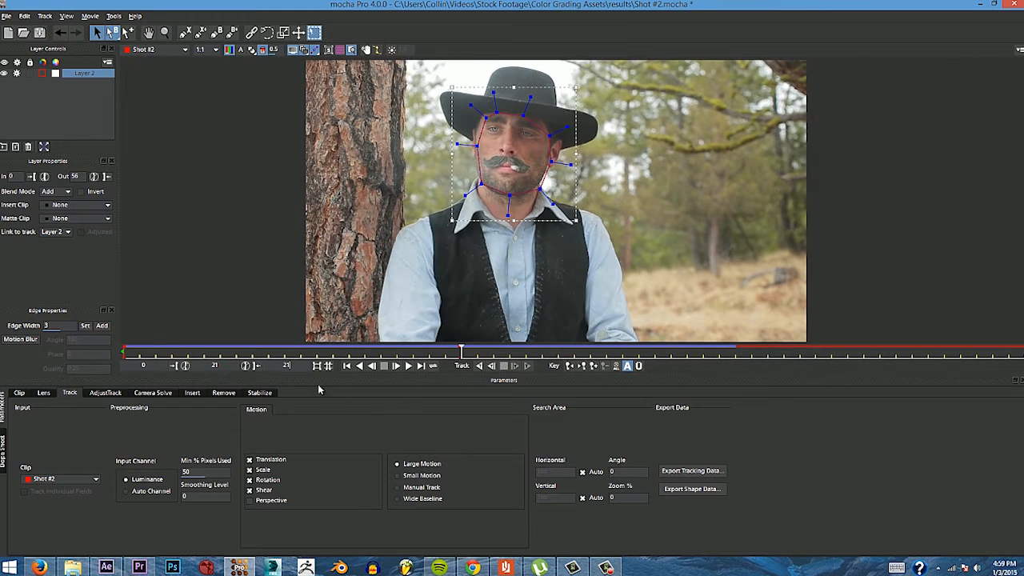
pyautogui.click(317, 366)
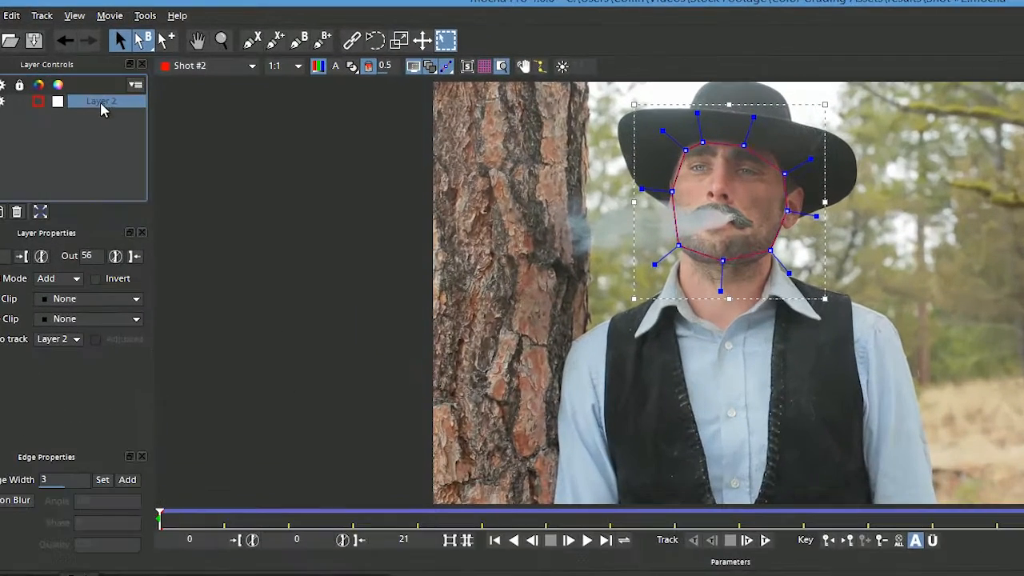
pyautogui.write('Face Track')
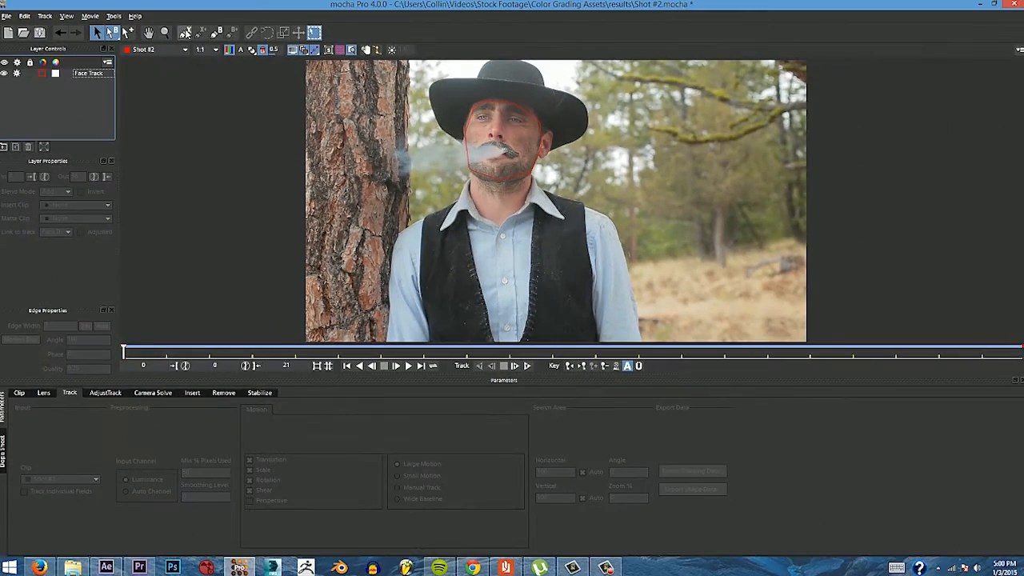
# Step: Draw a second, more detailed X-spline at frame 0 along the face outline, including the near ear and the hat line
pyautogui.click(185, 32)
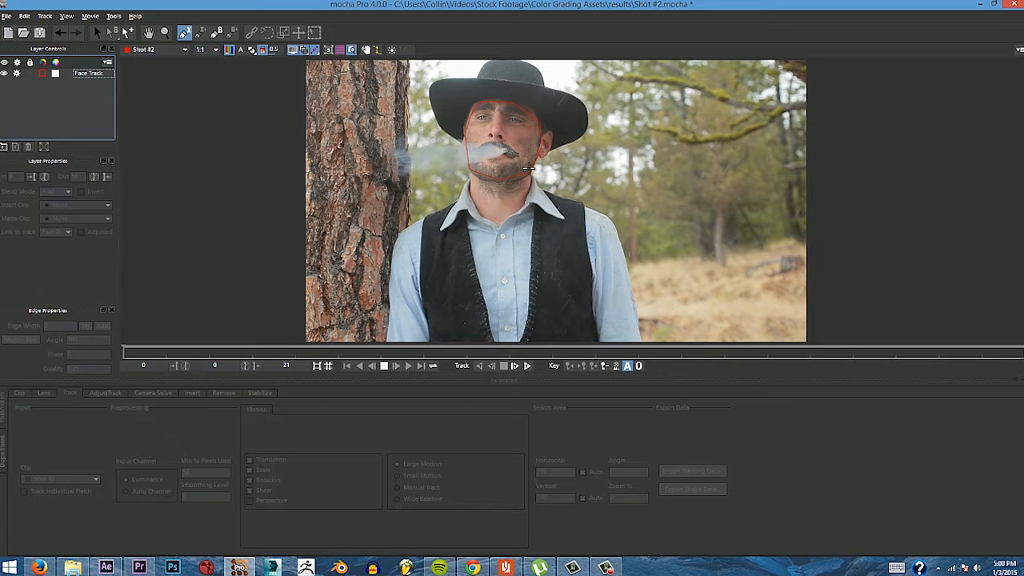
pyautogui.scroll(5, 528, 164)
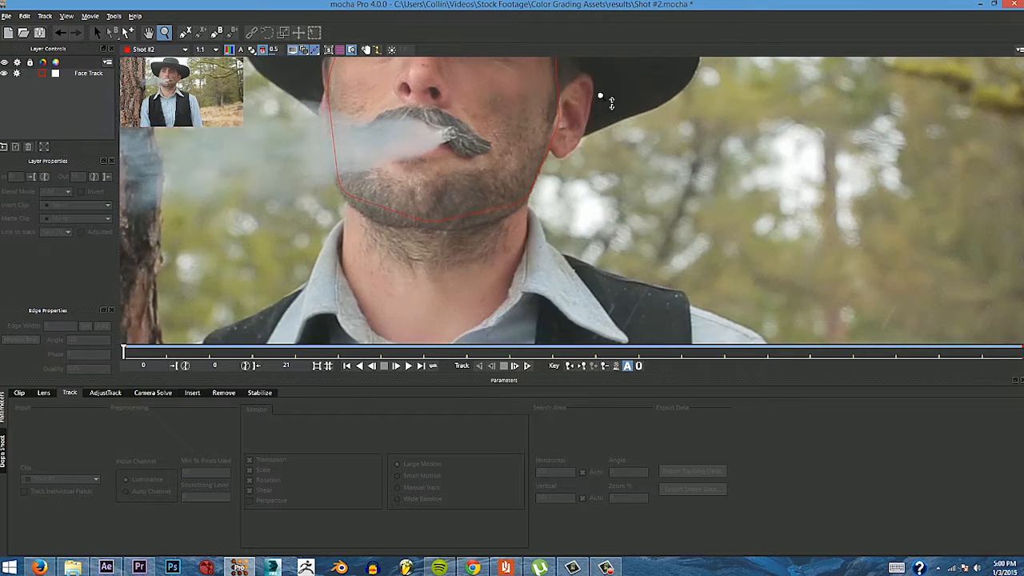
pyautogui.scroll(-1, 568, 194)
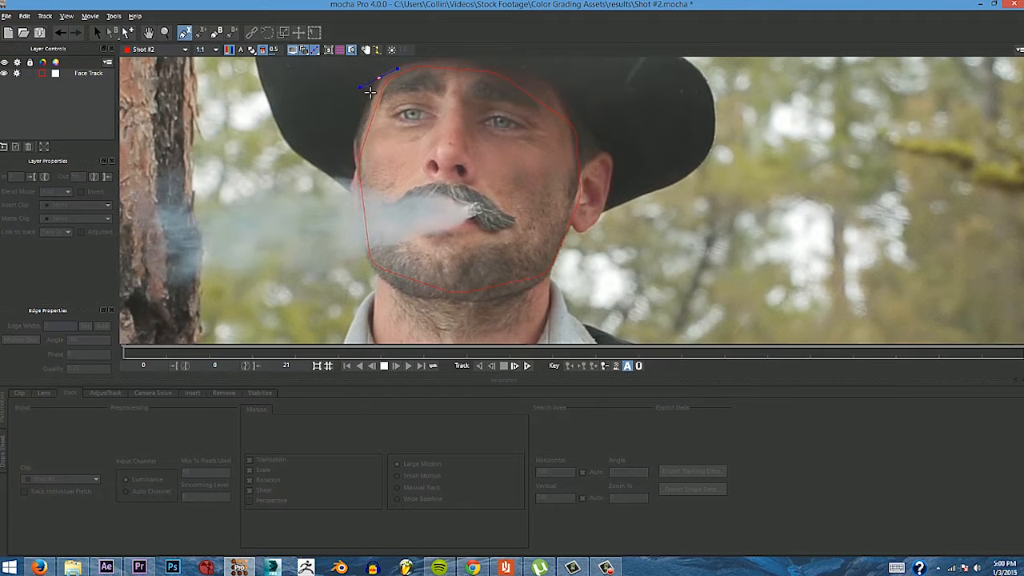
pyautogui.rightClick(370, 92)
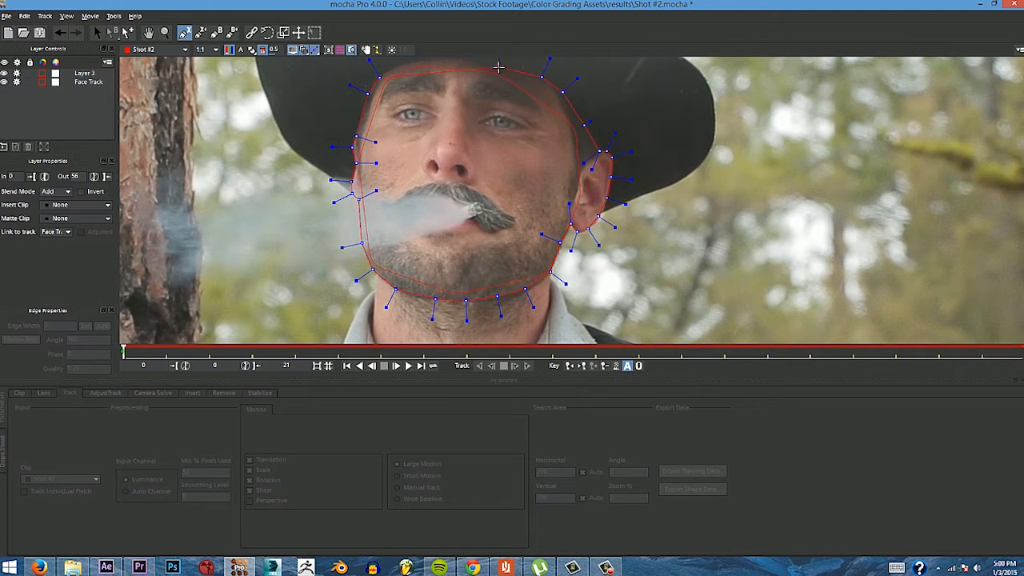
pyautogui.scroll(2, 498, 67)
pyautogui.rightClick(412, 115)
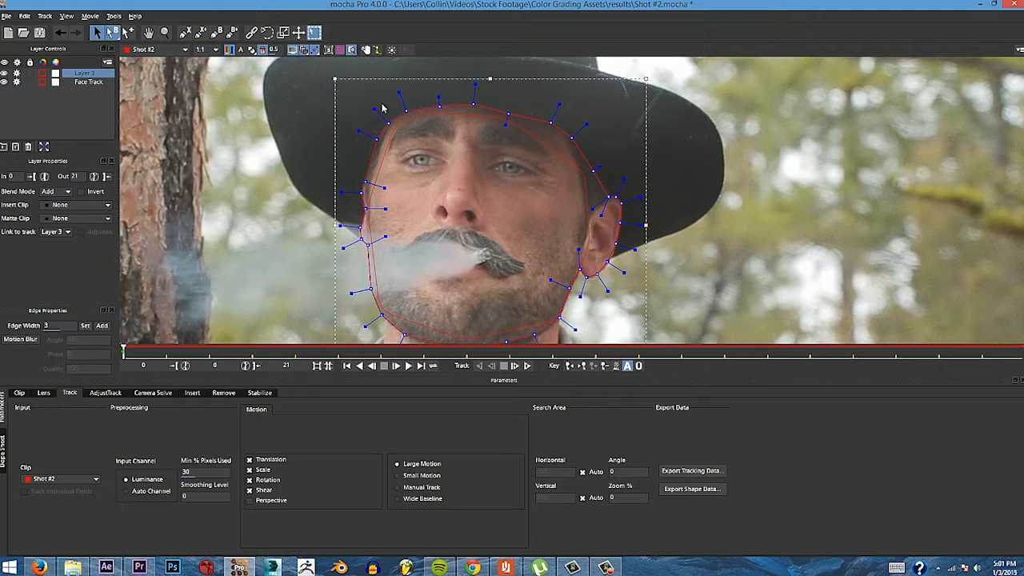
# Step: Refine the new spline's points around the far cheek, the near ear and the forehead at frame 0
pyautogui.moveTo(376, 187); pyautogui.dragTo(346, 218)
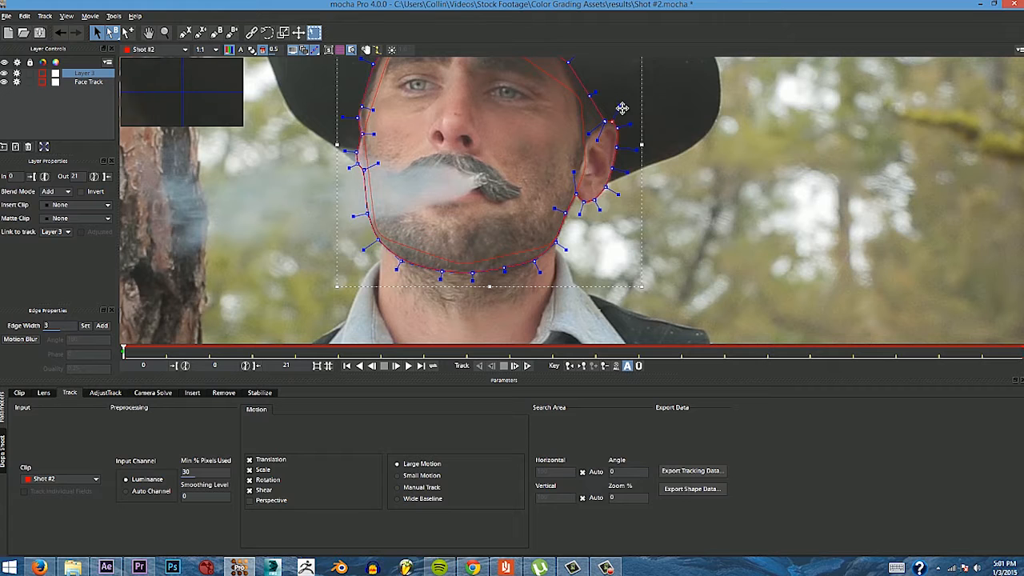
pyautogui.moveTo(600, 94); pyautogui.dragTo(616, 141)
pyautogui.moveTo(570, 80); pyautogui.dragTo(465, 98)
pyautogui.moveTo(392, 138); pyautogui.dragTo(359, 94)
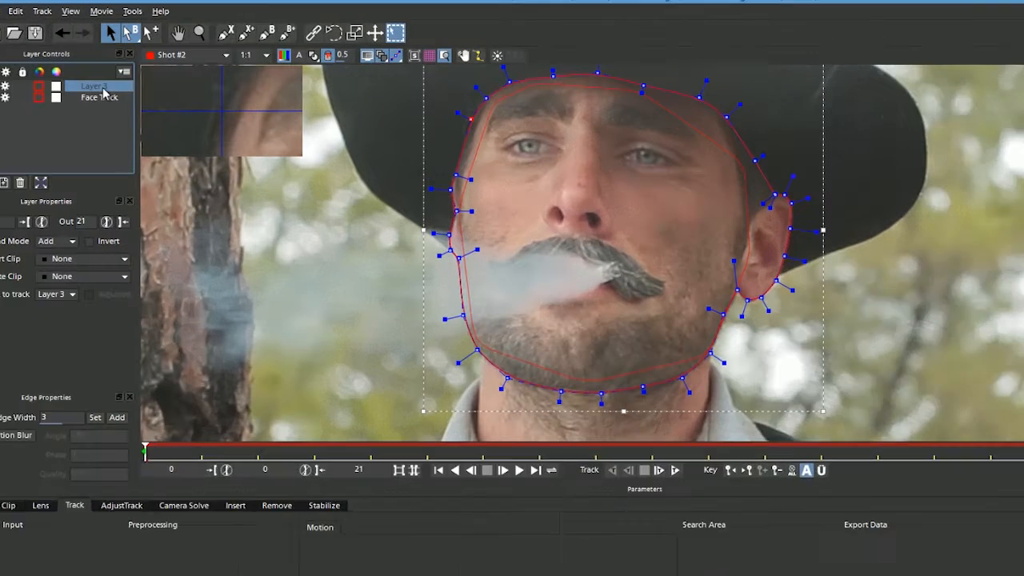
# Step: Rename the new layer to Face Matte and link it to the Face Track layer's tracking data
pyautogui.write('Face Matte')
pyautogui.press('Return')
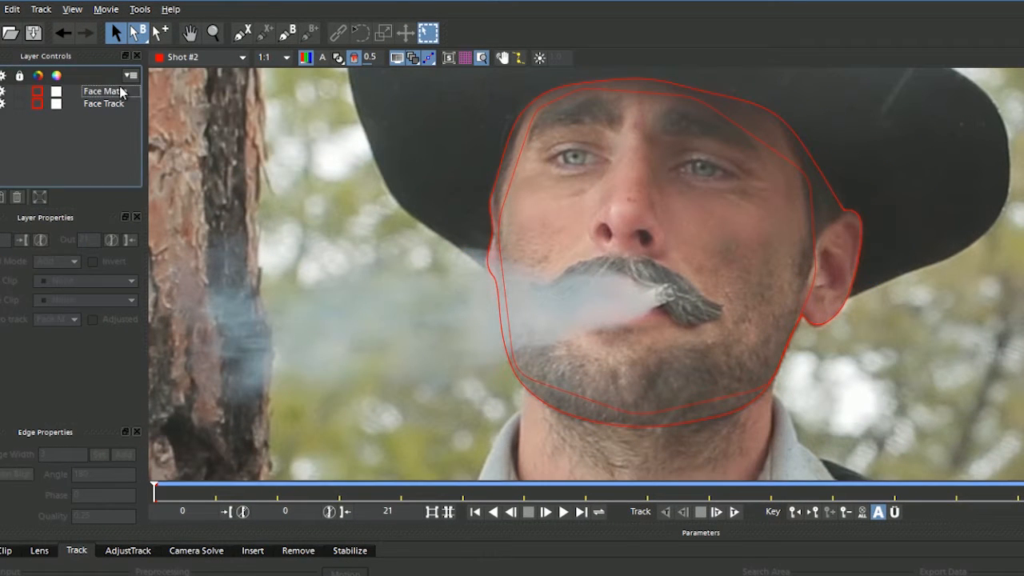
pyautogui.click(68, 320)
pyautogui.click(53, 342)
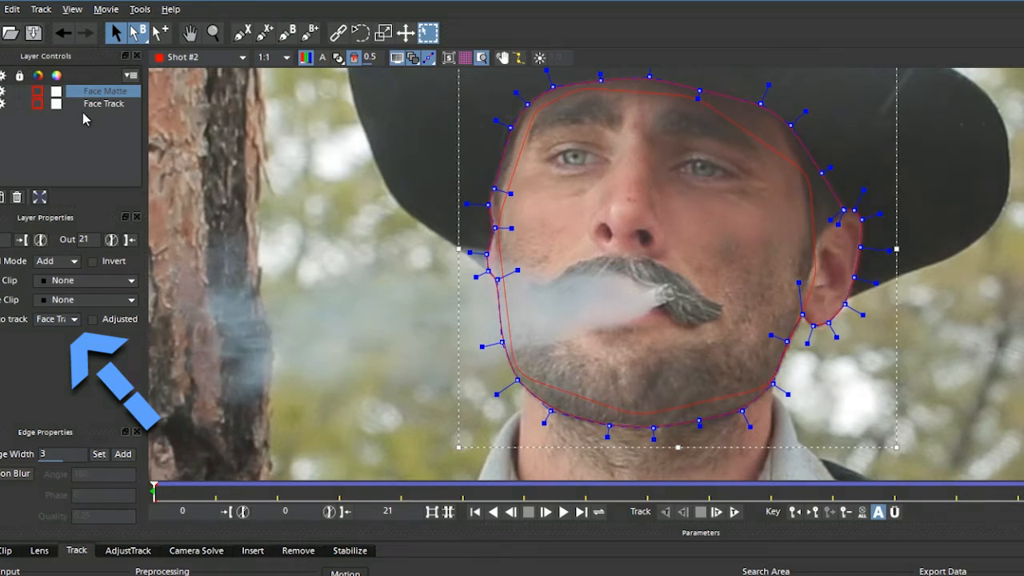
# Step: Hide the Face Track layer so that only the Face Matte outline shows in the viewer
pyautogui.click(104, 103)
pyautogui.press('t')
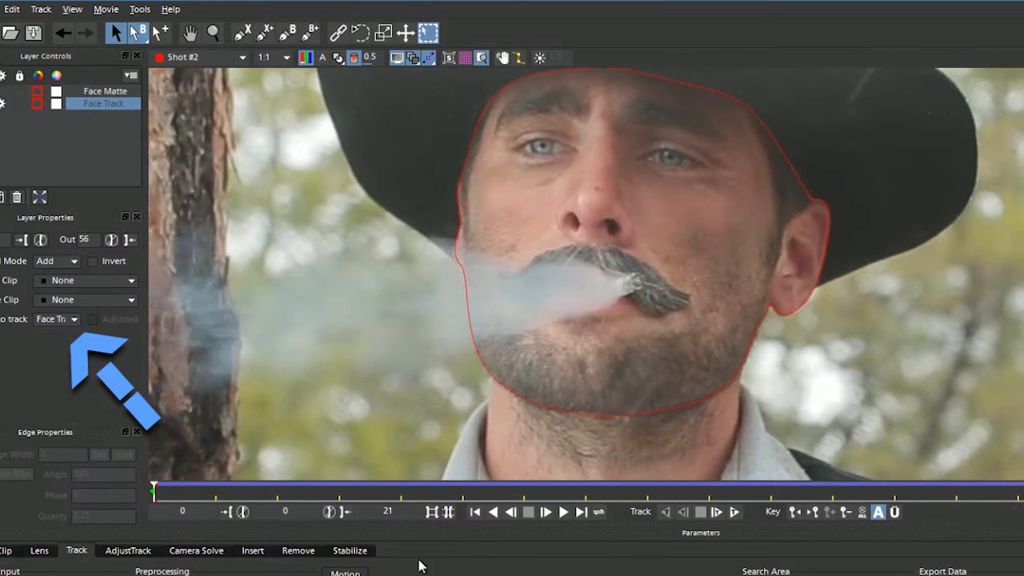
# Step: At frame 21, select all Face Matte points and shift the whole outline slightly upward to line up with the face
pyautogui.press('x')
pyautogui.scroll(-2, 853, 327)
pyautogui.scroll(2, 850, 211)
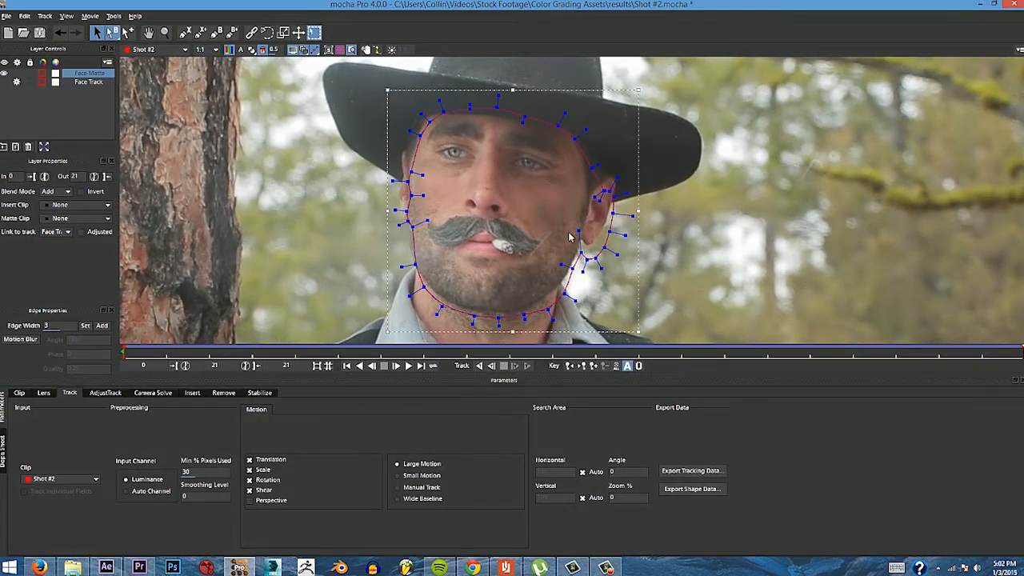
pyautogui.click(583, 258)
pyautogui.moveTo(638, 314); pyautogui.dragTo(641, 300)
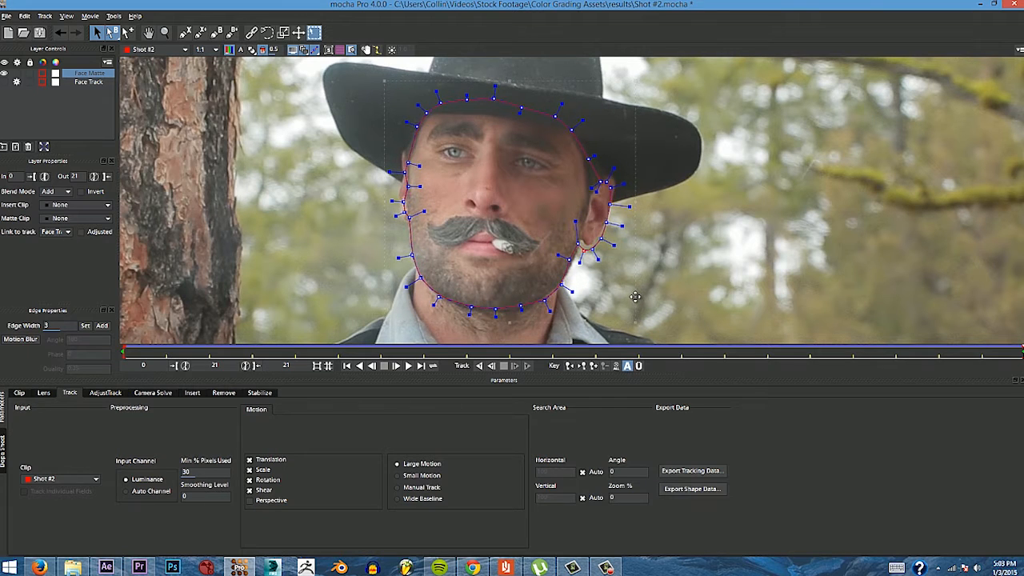
# Step: At frame 21, adjust the Face Matte points along the jaw and chin to follow the edge of the beard
pyautogui.press('x')
pyautogui.moveTo(634, 260); pyautogui.dragTo(579, 246)
pyautogui.press('s')
pyautogui.scroll(2, 592, 212)
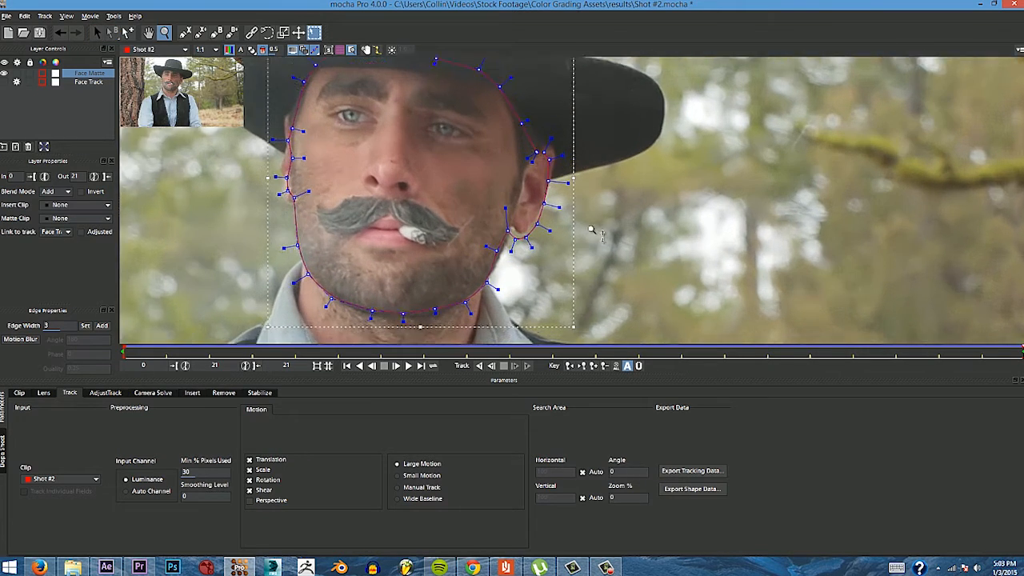
pyautogui.moveTo(491, 250); pyautogui.dragTo(491, 257)
pyautogui.moveTo(417, 322); pyautogui.dragTo(384, 329)
pyautogui.moveTo(348, 323); pyautogui.dragTo(347, 328)
pyautogui.moveTo(276, 280); pyautogui.dragTo(273, 281)
# Step: At frame 21, fit the Face Matte points to the far cheek and ear and to the forehead under the hat brim
pyautogui.moveTo(256, 192); pyautogui.dragTo(304, 228)
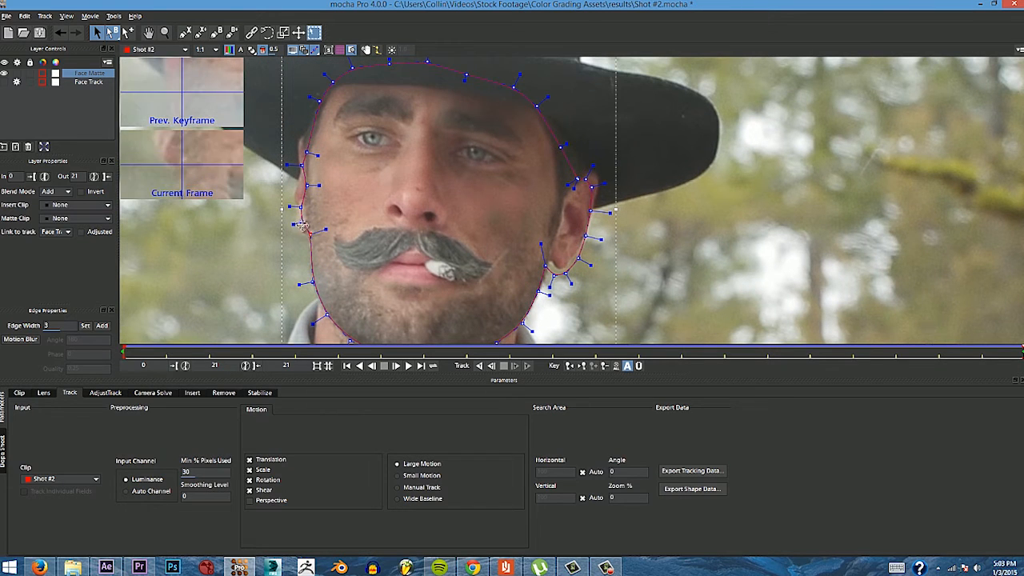
pyautogui.moveTo(307, 154); pyautogui.dragTo(297, 141)
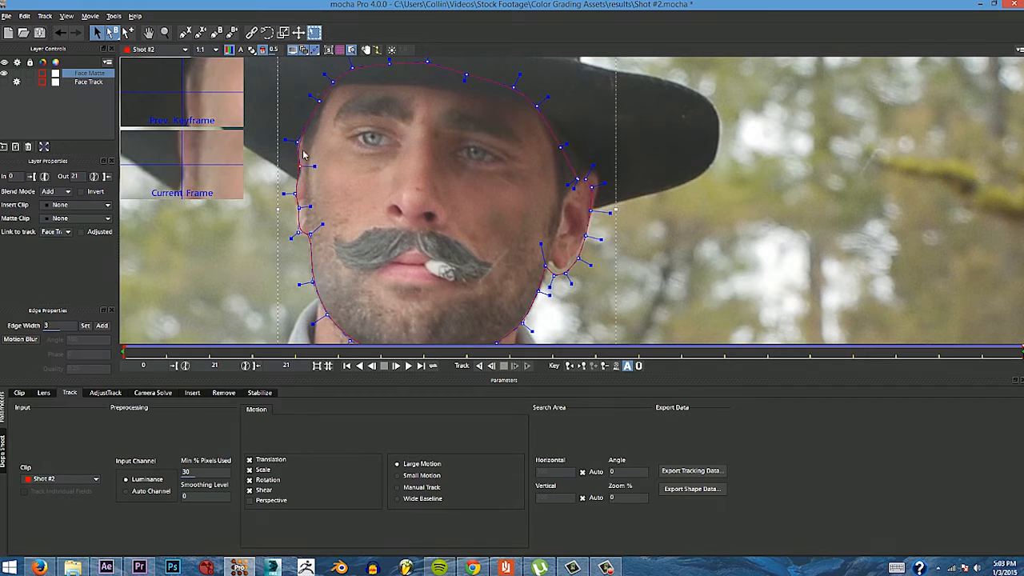
pyautogui.moveTo(427, 62); pyautogui.dragTo(579, 112)
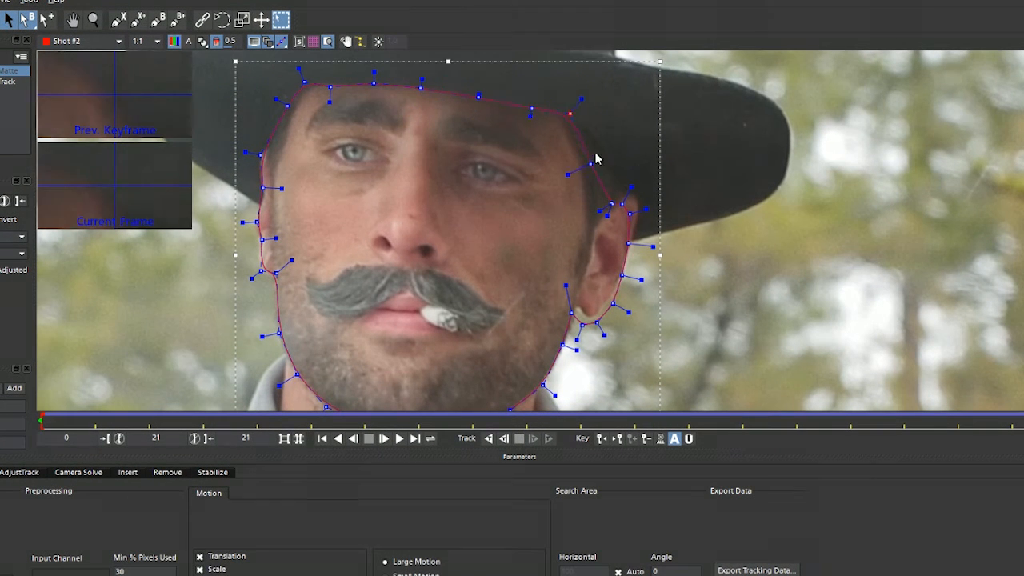
# Step: At frame 21, reposition the Face Matte points around the near temple and the near ear
pyautogui.moveTo(597, 160); pyautogui.dragTo(599, 147)
pyautogui.moveTo(608, 200); pyautogui.dragTo(656, 208)
pyautogui.moveTo(596, 322); pyautogui.dragTo(576, 298)
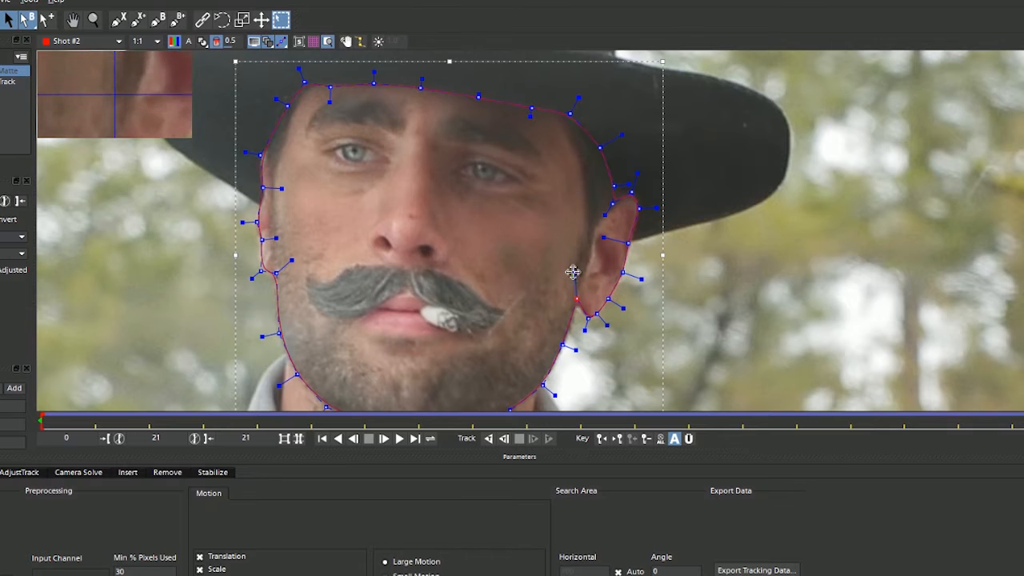
# Step: Go to frame 10 and adjust the Face Matte points around the near ear and its lobe
pyautogui.press('Right')
pyautogui.scroll(-3, 544, 136)
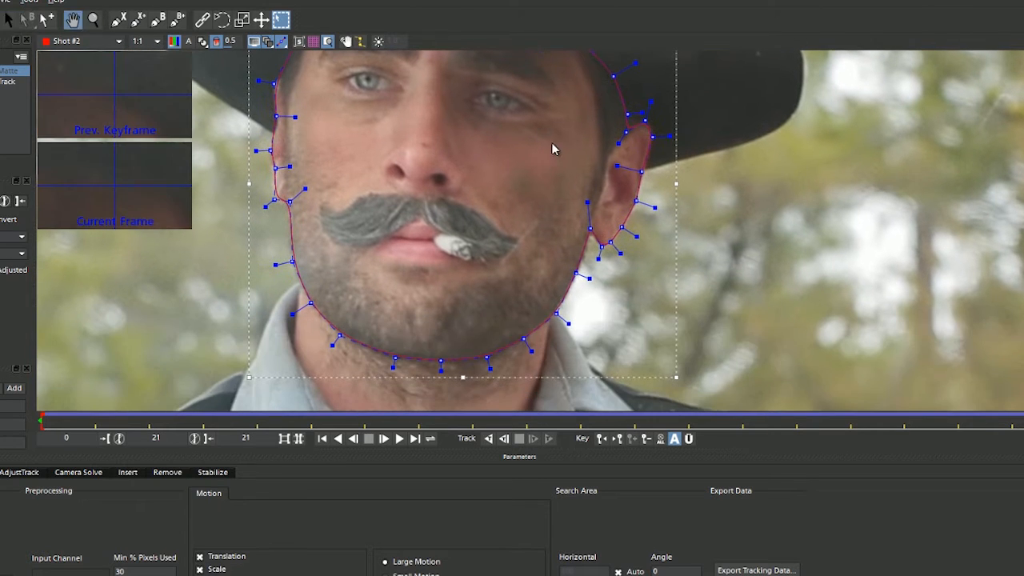
pyautogui.scroll(1, 568, 203)
pyautogui.press('z')
pyautogui.moveTo(571, 205); pyautogui.dragTo(569, 246)
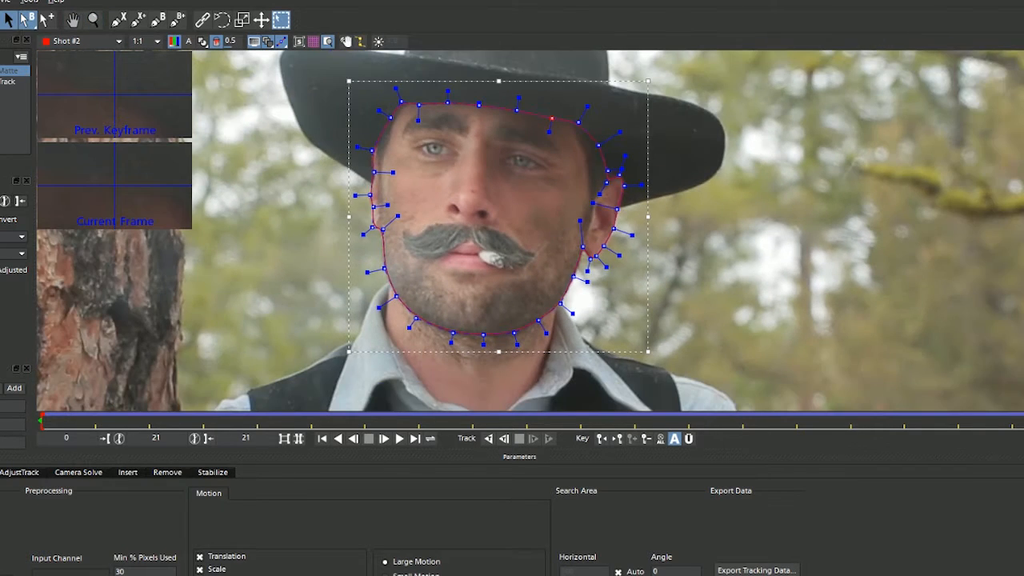
pyautogui.click(635, 419)
pyautogui.click(579, 409)
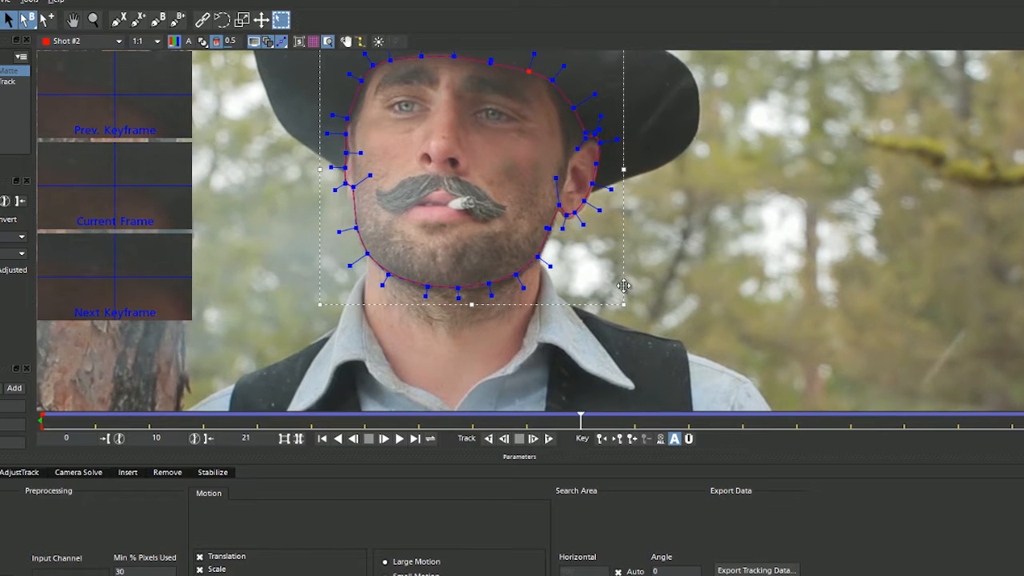
pyautogui.scroll(3, 632, 295)
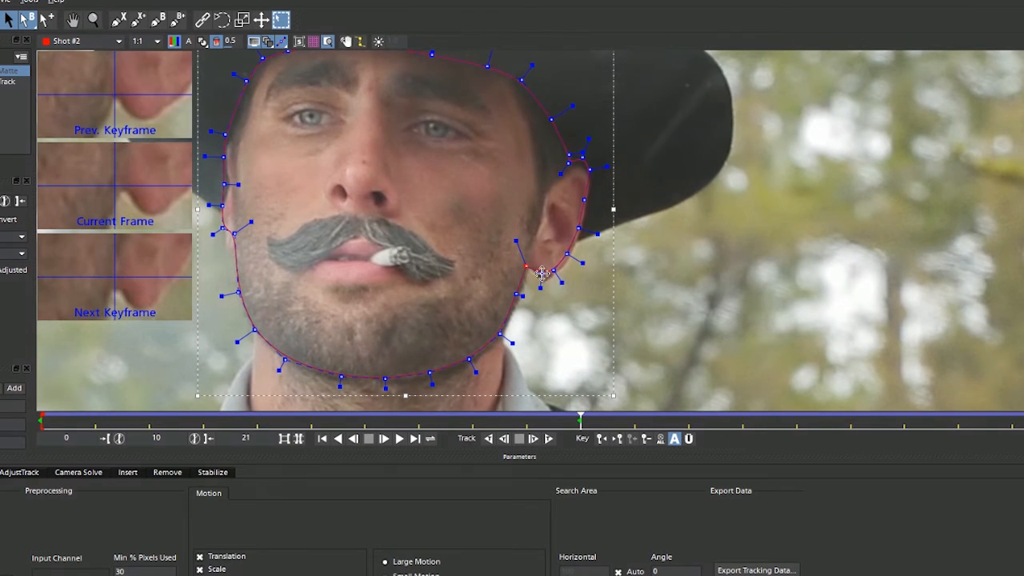
pyautogui.moveTo(542, 272); pyautogui.dragTo(573, 256)
pyautogui.moveTo(577, 228); pyautogui.dragTo(582, 230)
# Step: At frame 10, fine-tune the Face Matte points along the jawline and the lower edge of the near ear
pyautogui.moveTo(590, 178); pyautogui.dragTo(739, 196)
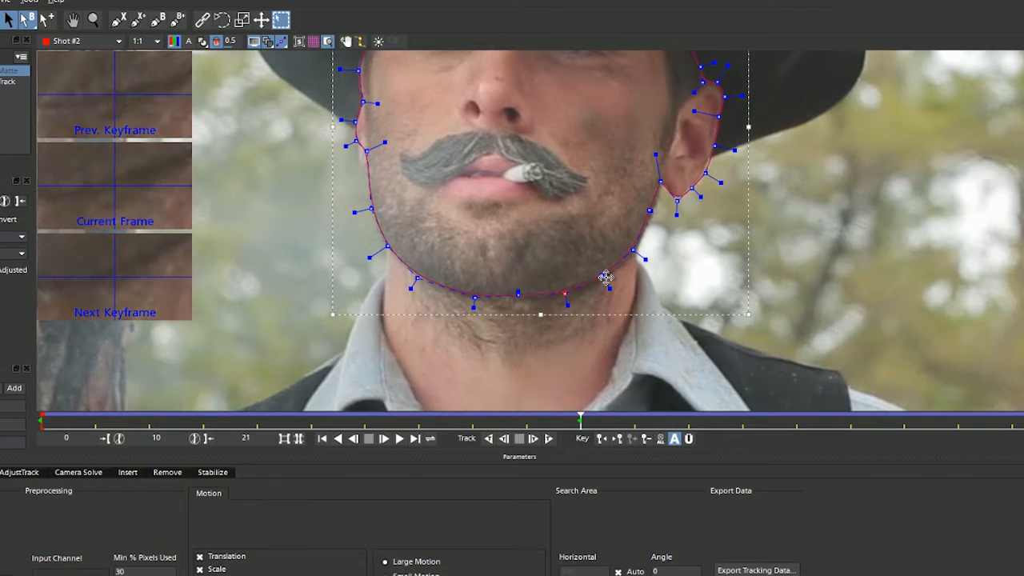
pyautogui.moveTo(622, 247); pyautogui.dragTo(596, 281)
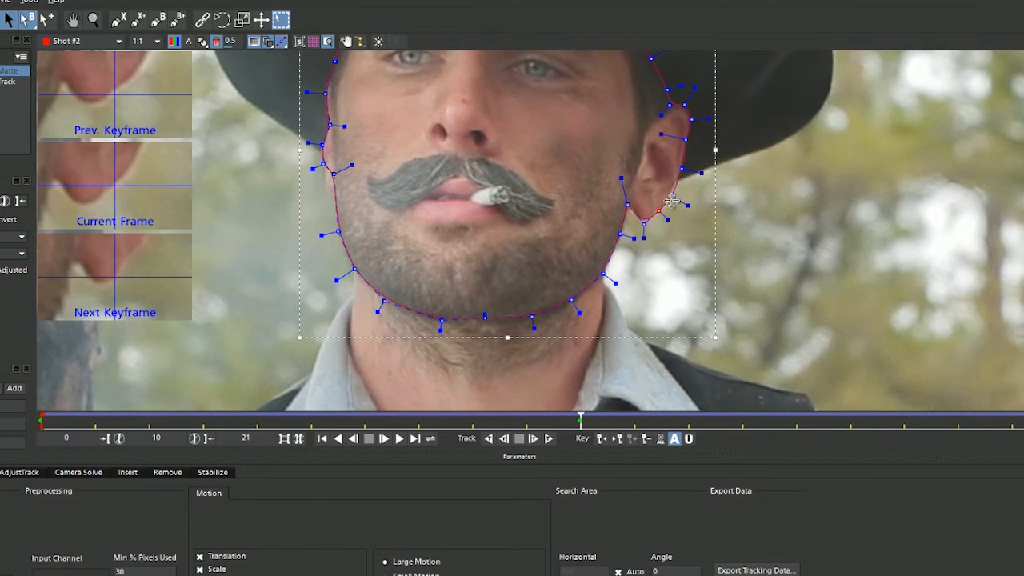
pyautogui.scroll(-5, 672, 200)
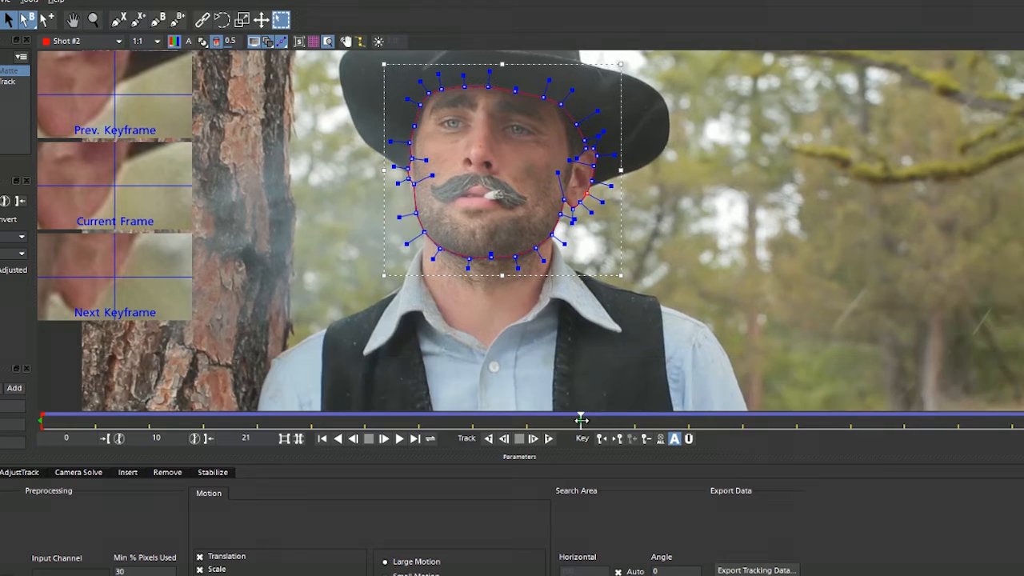
# Step: Go to frame 5 and adjust the Face Matte points around the near ear
pyautogui.moveTo(578, 423); pyautogui.dragTo(312, 424)
pyautogui.press('z')
pyautogui.moveTo(696, 142); pyautogui.dragTo(722, 231)
pyautogui.press('x')
pyautogui.moveTo(534, 232); pyautogui.dragTo(539, 241)
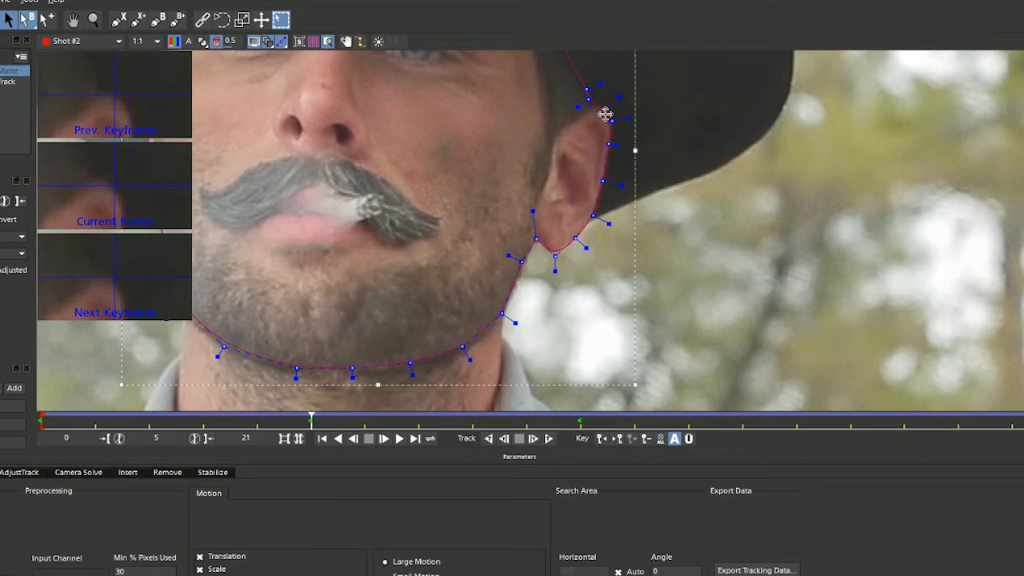
# Step: At frame 5, fit the Face Matte points along the jaw and chin
pyautogui.press('x')
pyautogui.moveTo(502, 311); pyautogui.dragTo(676, 216)
pyautogui.moveTo(636, 247); pyautogui.dragTo(584, 267)
pyautogui.moveTo(525, 270); pyautogui.dragTo(526, 274)
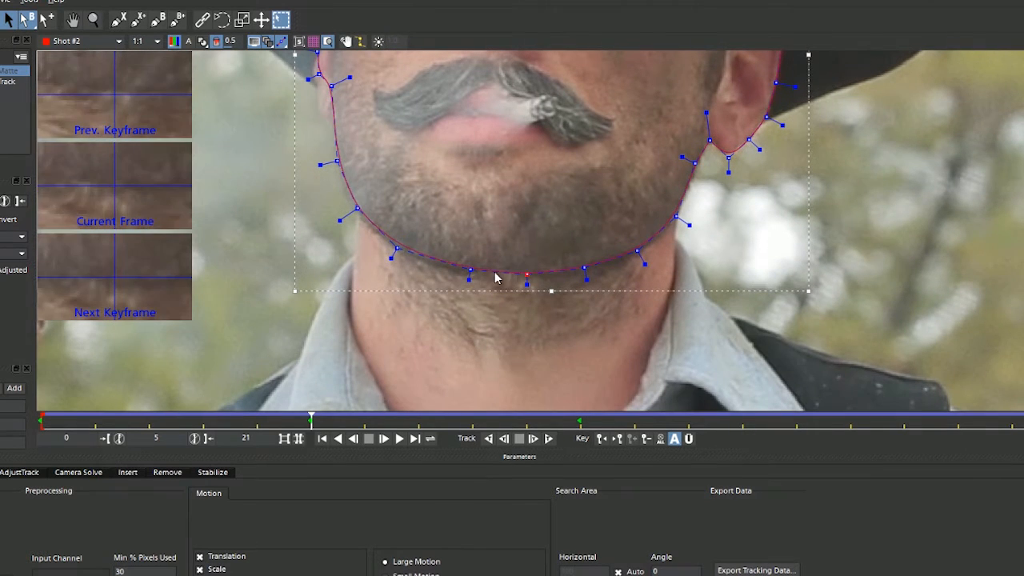
# Step: At frame 5, nudge the Face Matte points along the far cheek and ear onto the skin edge
pyautogui.press('x')
pyautogui.moveTo(329, 91); pyautogui.dragTo(388, 178)
pyautogui.moveTo(406, 122); pyautogui.dragTo(404, 123)
pyautogui.moveTo(400, 88); pyautogui.dragTo(398, 88)
# Step: At frame 5, raise the Face Matte points along the forehead to meet the hat brim
pyautogui.press('x')
pyautogui.moveTo(462, 148); pyautogui.dragTo(448, 295)
pyautogui.moveTo(586, 87); pyautogui.dragTo(586, 82)
pyautogui.moveTo(651, 101); pyautogui.dragTo(651, 98)
# Step: Go to frame 15 and adjust the Face Matte points at the far ear and the near earlobe
pyautogui.press('z')
pyautogui.scroll(-8, 587, 155)
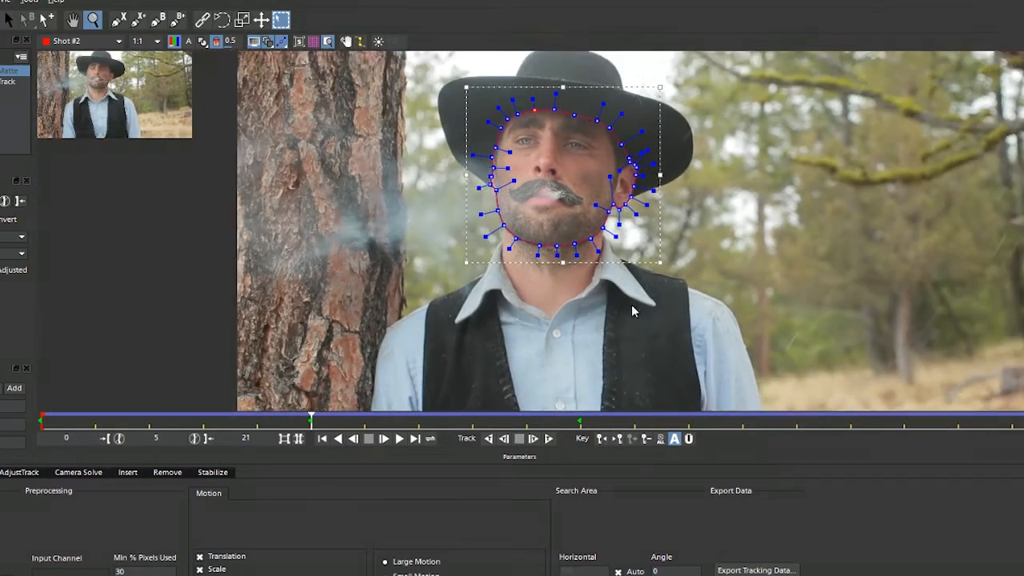
pyautogui.scroll(-2, 631, 312)
pyautogui.press('s')
pyautogui.moveTo(312, 424); pyautogui.dragTo(850, 428)
pyautogui.scroll(8, 606, 211)
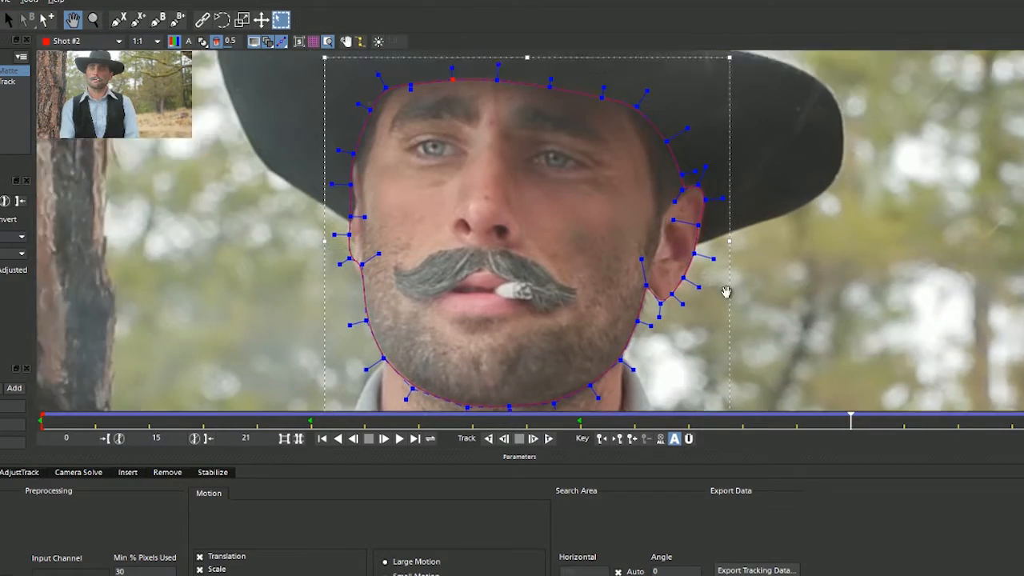
pyautogui.moveTo(334, 184); pyautogui.dragTo(348, 231)
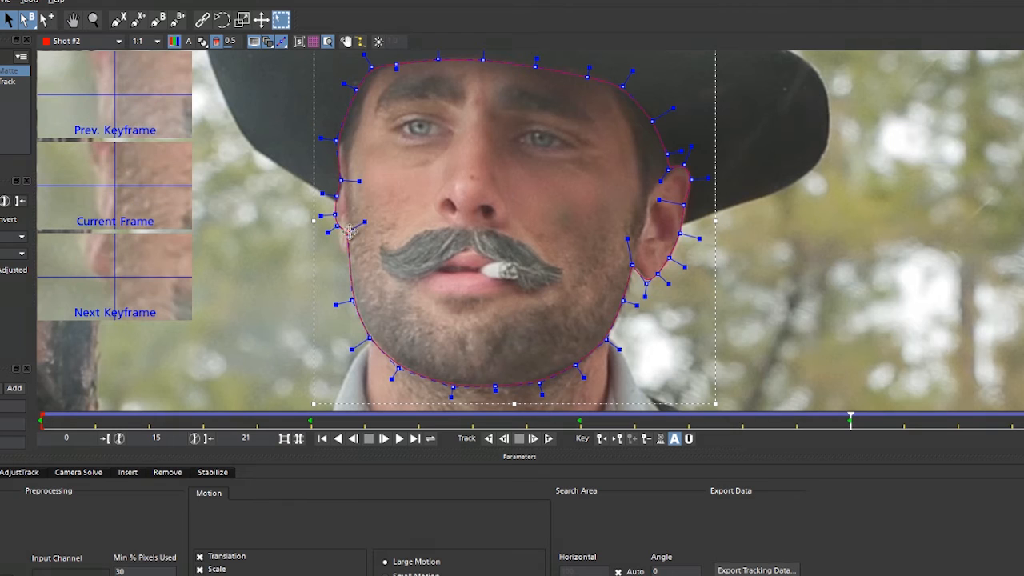
pyautogui.moveTo(654, 293); pyautogui.dragTo(649, 276)
pyautogui.scroll(-8, 649, 276)
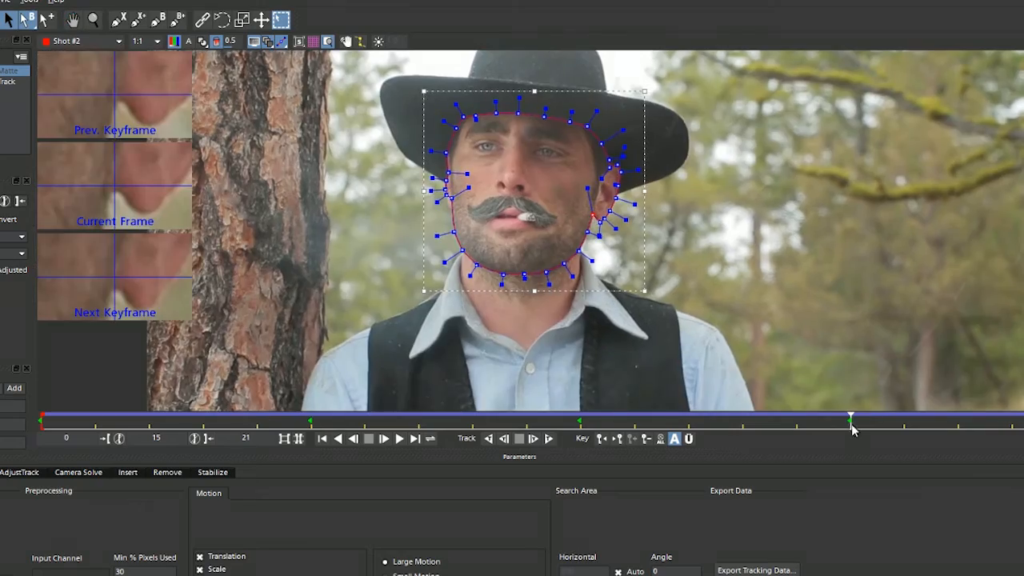
# Step: Return to frame 0 and play the shot to check how the Face Matte follows the face
pyautogui.moveTo(852, 421); pyautogui.dragTo(41, 421)
pyautogui.click(399, 438)
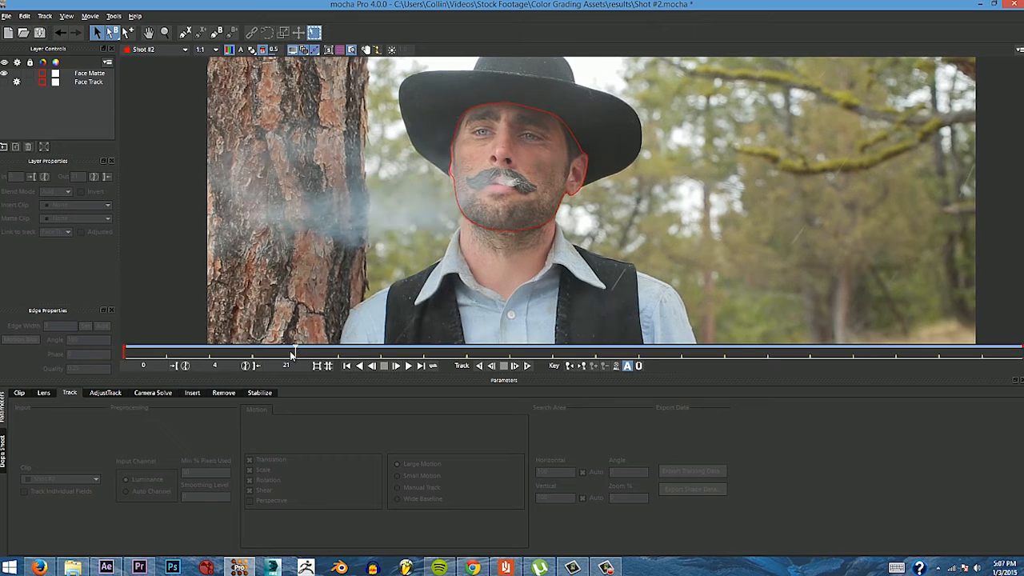
pyautogui.press('x')
pyautogui.moveTo(392, 313); pyautogui.dragTo(352, 324)
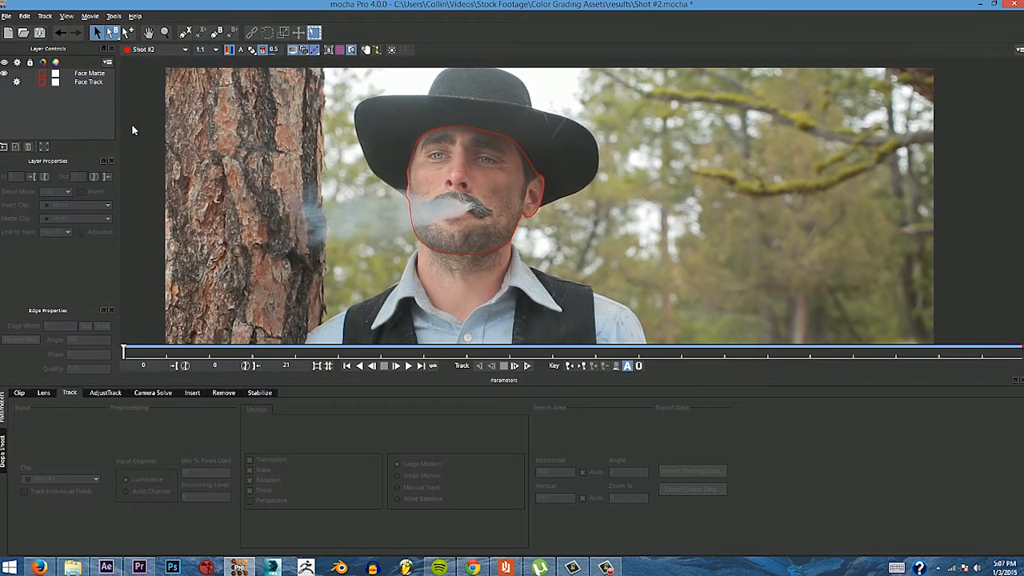
# Step: At frame 0, draw a closed X-spline around the neck, collar, shoulders and torso
pyautogui.press('x')
pyautogui.moveTo(400, 264); pyautogui.dragTo(413, 212)
pyautogui.press('z')
pyautogui.click(436, 168)
pyautogui.click(432, 187)
pyautogui.click(422, 227)
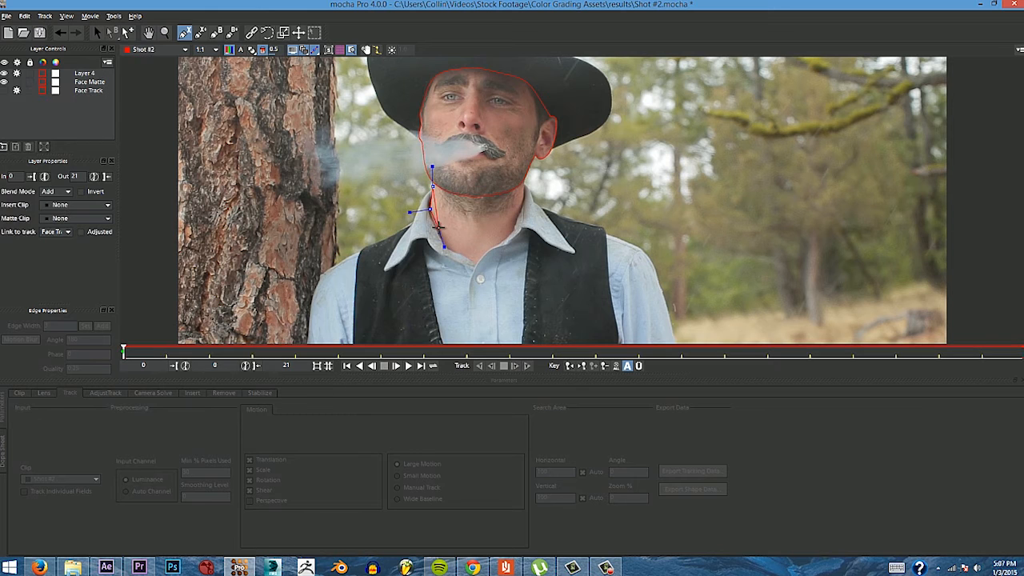
pyautogui.press('x')
pyautogui.moveTo(344, 267); pyautogui.dragTo(303, 152)
pyautogui.click(609, 179)
pyautogui.click(573, 132)
pyautogui.rightClick(480, 76)
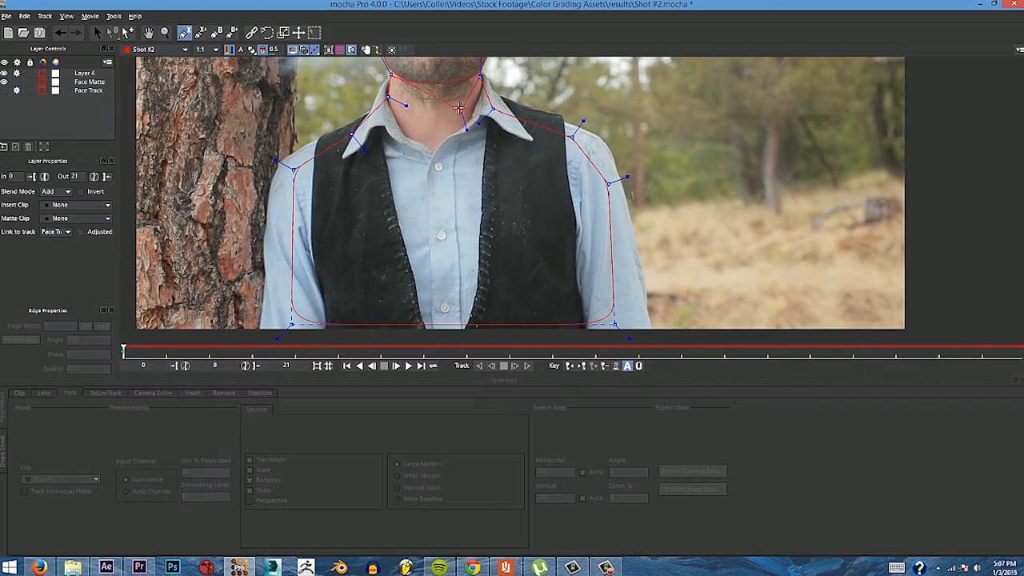
pyautogui.moveTo(560, 127); pyautogui.dragTo(552, 251)
pyautogui.scroll(-3, 552, 250)
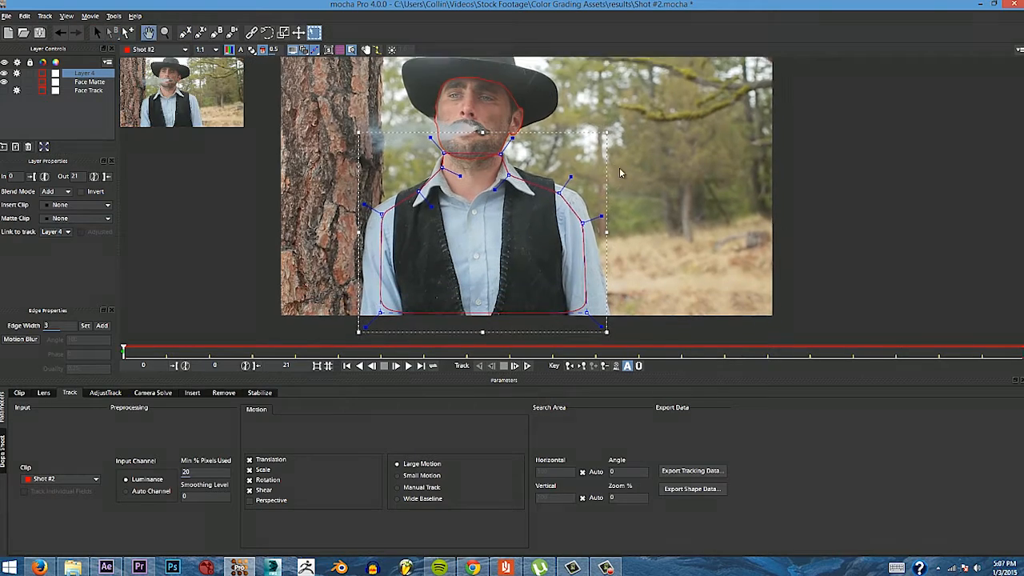
# Step: Try to track the torso shape forward, pulling its points in onto the vest at frame 3
pyautogui.click(527, 365)
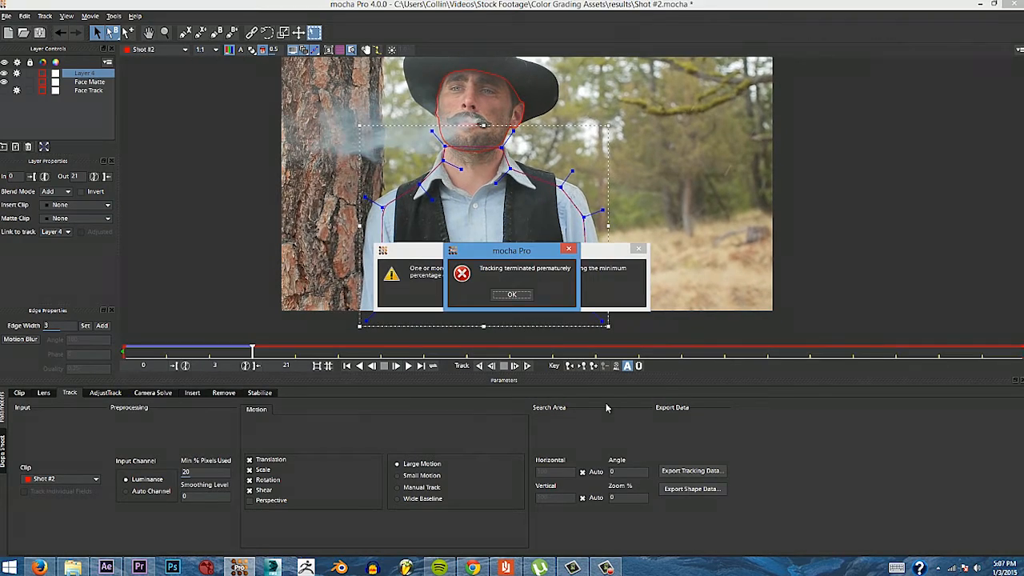
pyautogui.click(512, 295)
pyautogui.moveTo(444, 148); pyautogui.dragTo(370, 306)
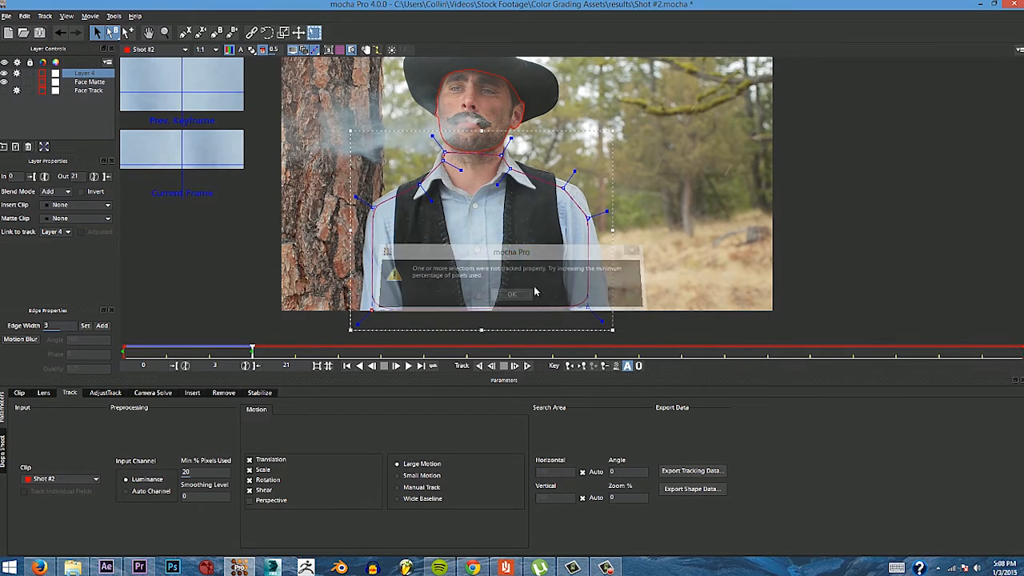
pyautogui.click(512, 294)
pyautogui.moveTo(589, 217); pyautogui.dragTo(530, 204)
pyautogui.moveTo(549, 280); pyautogui.dragTo(528, 254)
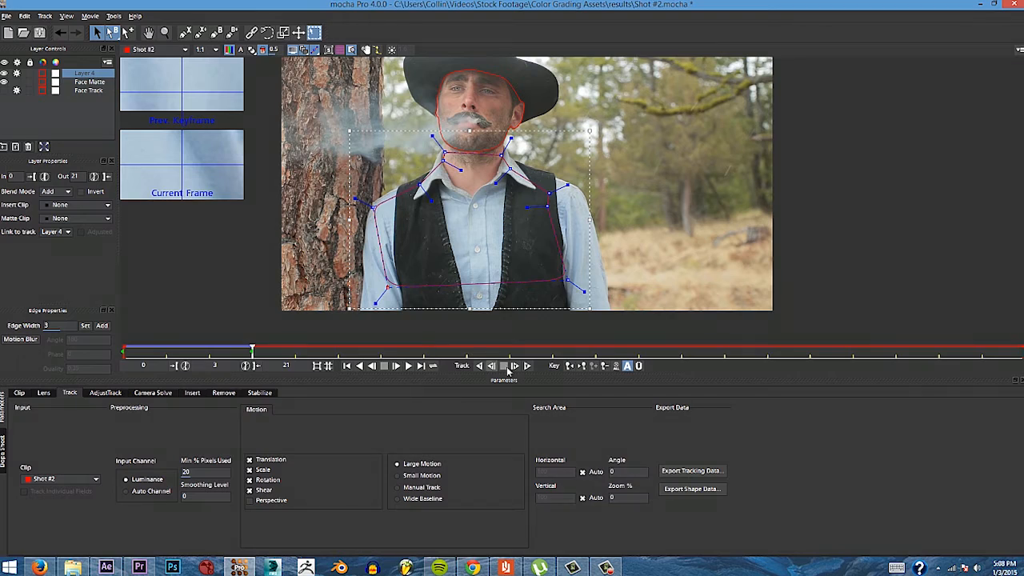
pyautogui.click(514, 295)
pyautogui.hotkey('shift', '.')
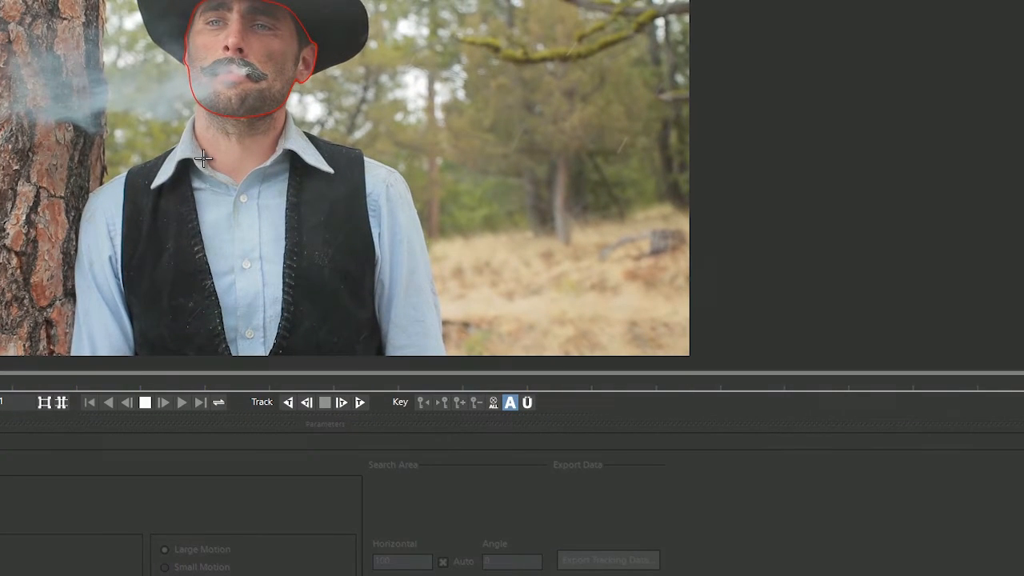
# Step: At frame 3, draw a closed eight-point X-spline around the shirt front and the inner part of the vest
pyautogui.click(197, 152)
pyautogui.click(157, 228)
pyautogui.click(175, 288)
pyautogui.click(236, 306)
pyautogui.click(316, 279)
pyautogui.click(332, 234)
pyautogui.click(316, 169)
pyautogui.rightClick(244, 146)
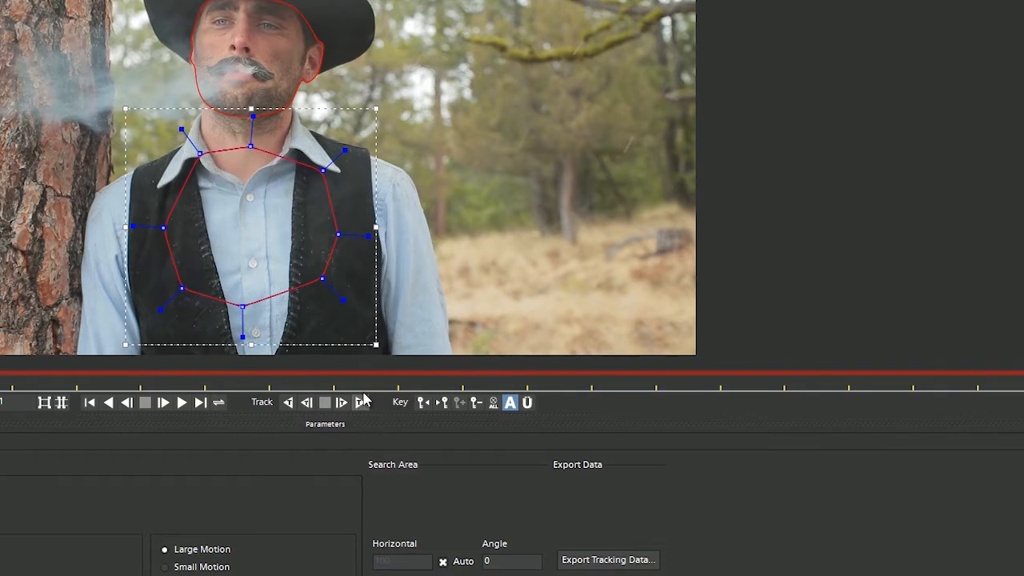
# Step: Set Min % Pixels Used to 30 and track the chest shape forward to frame 21 and back to frame 0
pyautogui.click(360, 402)
pyautogui.press('Return')
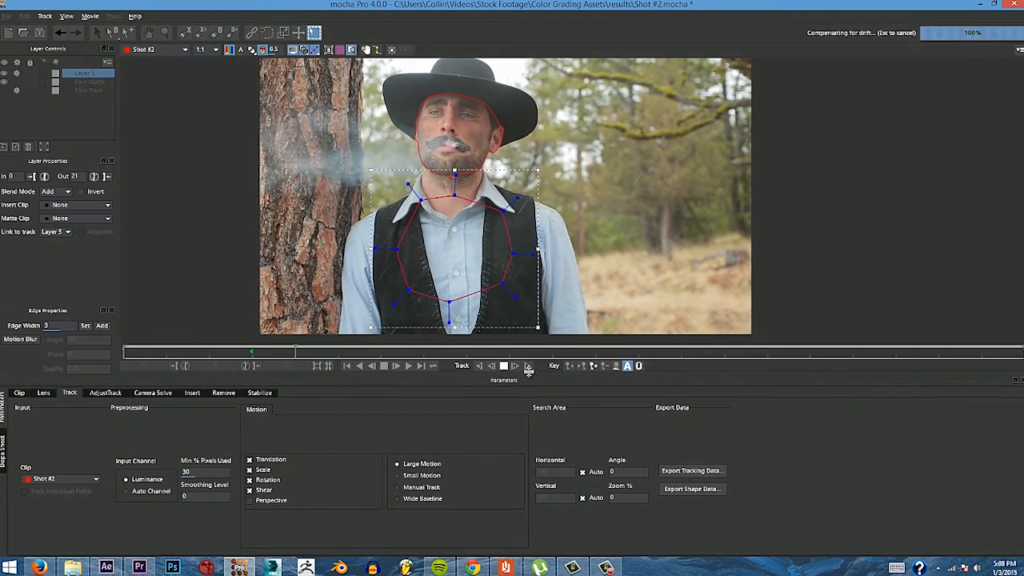
pyautogui.click(360, 403)
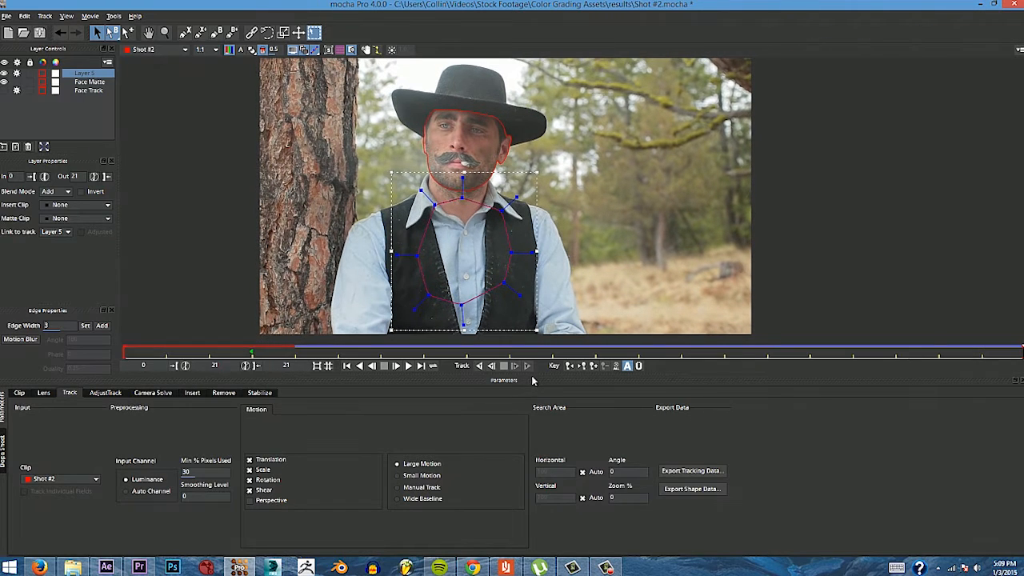
pyautogui.click(479, 366)
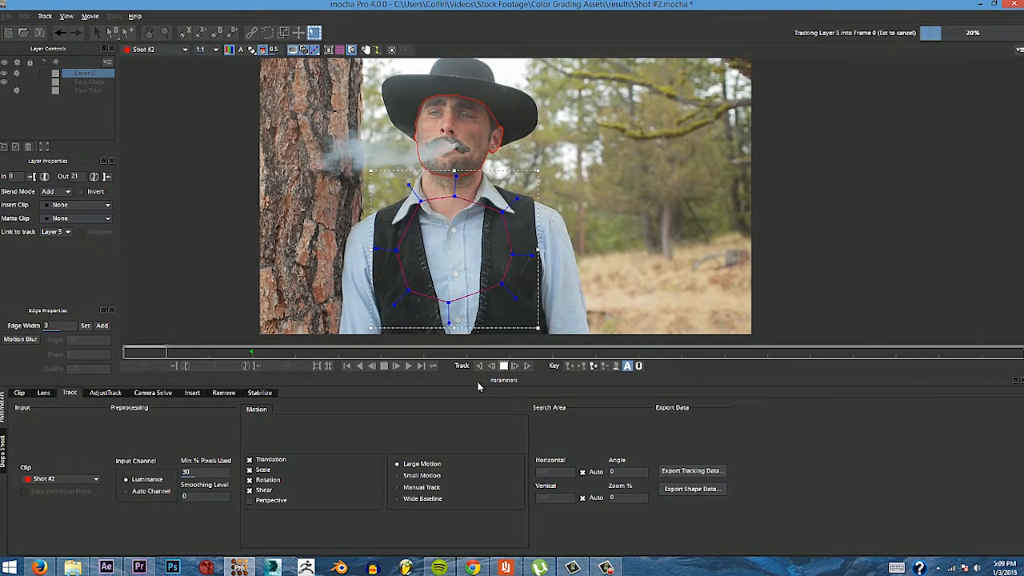
# Step: Rename the tracked chest layer as torso Track and hide its spline
pyautogui.click(146, 134)
pyautogui.click(87, 73)
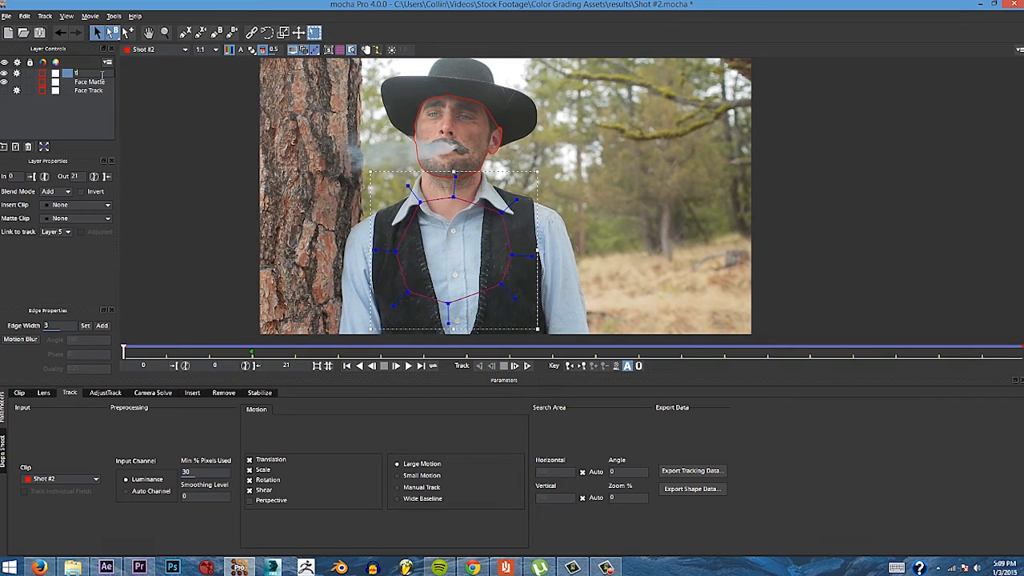
pyautogui.click(124, 126)
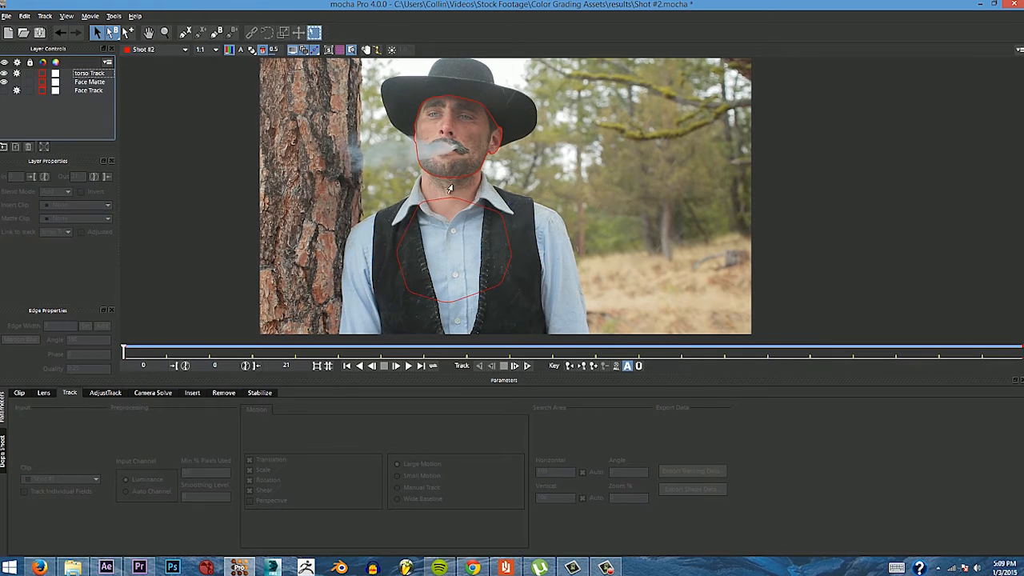
pyautogui.click(87, 72)
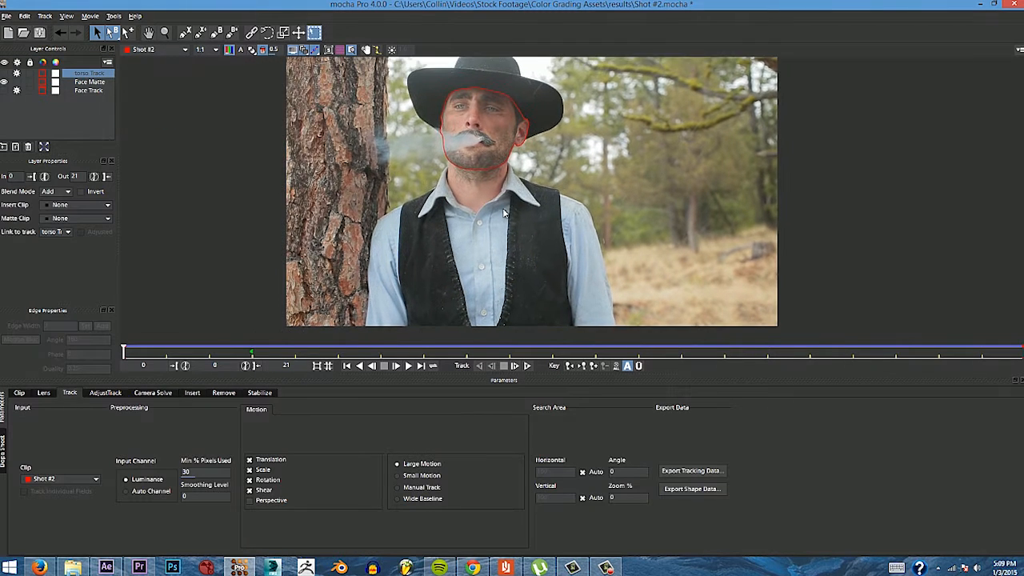
# Step: At frame 0, start a new X-spline layer at the jaw and trace the collar and shoulder on the tree side
pyautogui.press('z')
pyautogui.click(520, 160)
pyautogui.click(518, 158)
pyautogui.click(395, 145)
pyautogui.hotkey('ctrl', 'l')
pyautogui.click(384, 162)
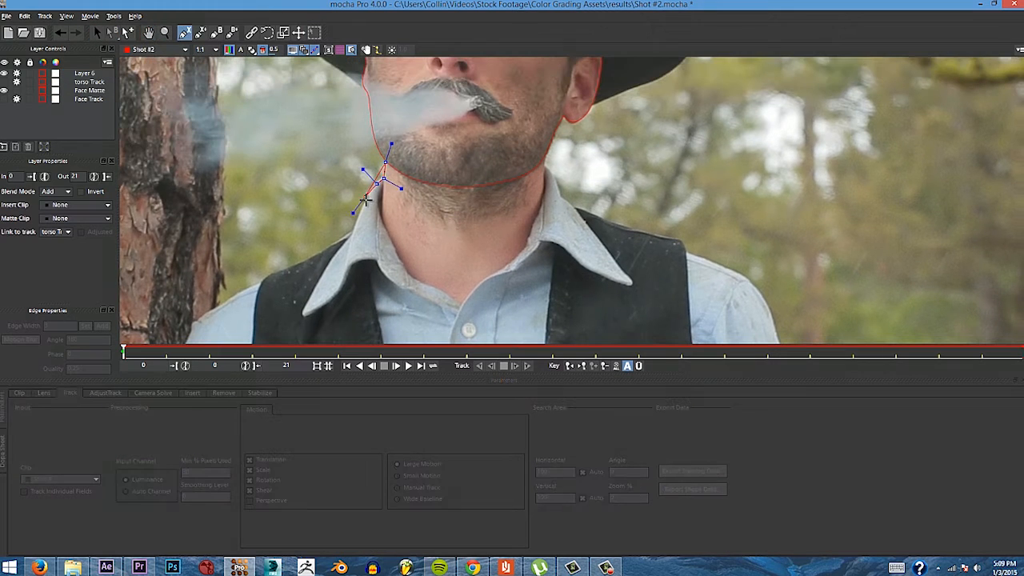
pyautogui.moveTo(260, 276); pyautogui.dragTo(284, 166)
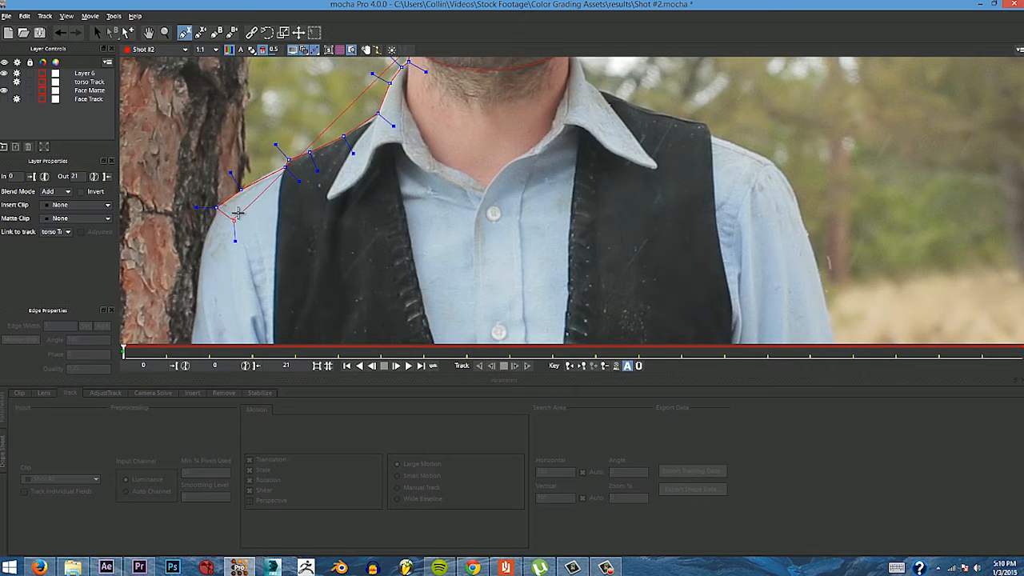
# Step: Continue the torso matte spline down the sleeve beside the tree and across the bottom edge of the footage
pyautogui.moveTo(236, 213); pyautogui.dragTo(246, 147)
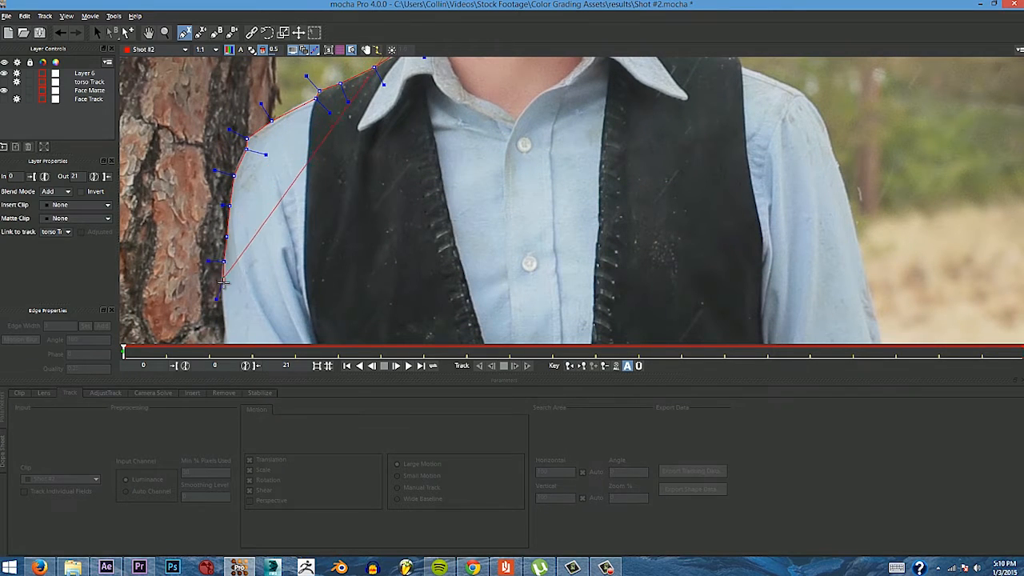
pyautogui.moveTo(223, 282); pyautogui.dragTo(236, 231)
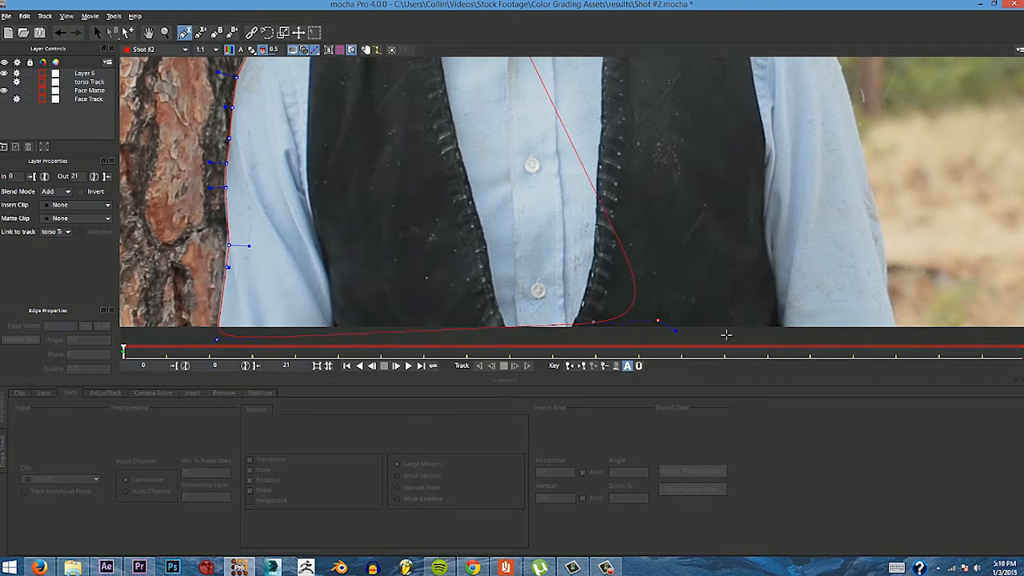
pyautogui.click(896, 336)
# Step: Trace the torso matte spline up the outer edge of the other sleeve to the shoulder
pyautogui.click(890, 308)
pyautogui.click(884, 279)
pyautogui.click(883, 250)
pyautogui.click(874, 197)
pyautogui.click(860, 149)
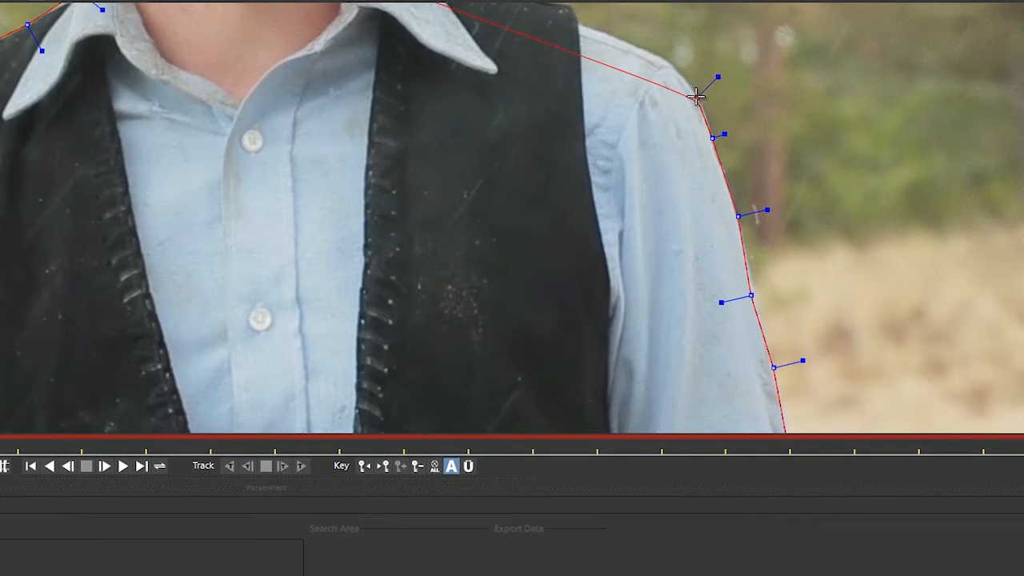
pyautogui.moveTo(696, 96); pyautogui.dragTo(701, 189)
# Step: Trace the shoulder, vest and collar away from the tree up to the jaw and close the spline across the chin
pyautogui.click(679, 157)
pyautogui.click(636, 134)
pyautogui.click(586, 119)
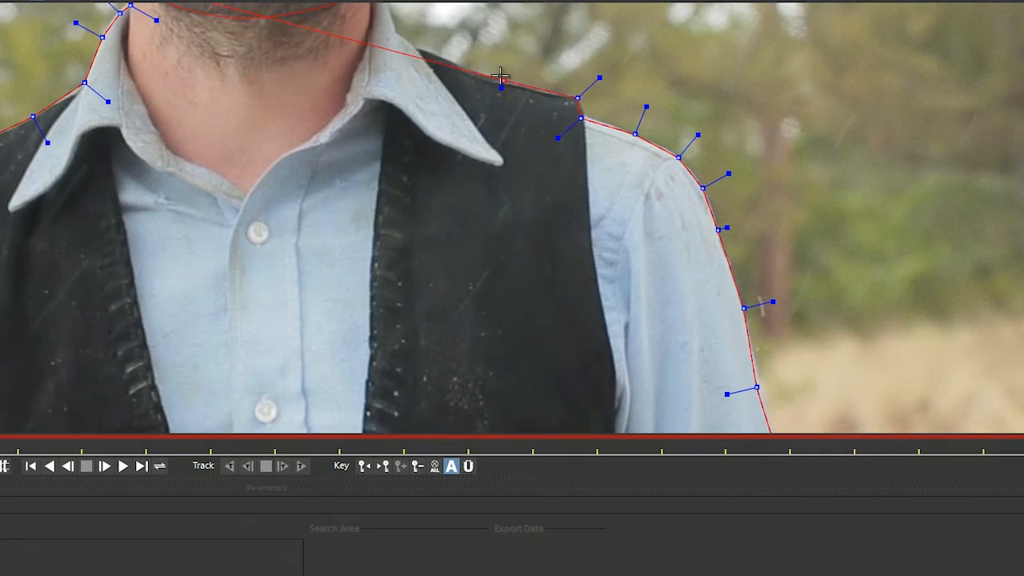
pyautogui.moveTo(449, 46); pyautogui.dragTo(469, 187)
pyautogui.click(424, 168)
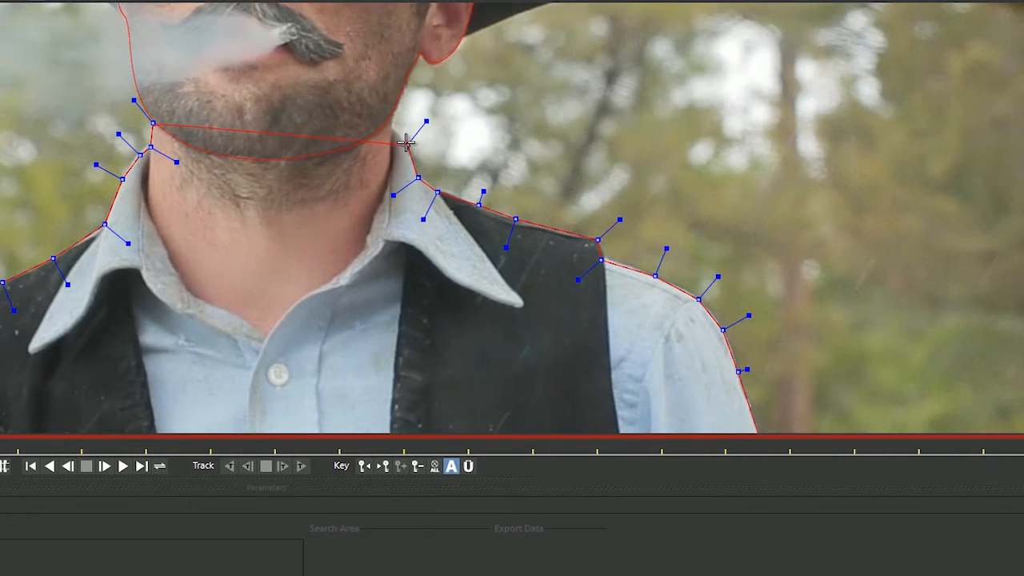
pyautogui.click(388, 106)
pyautogui.click(265, 81)
pyautogui.rightClick(300, 116)
# Step: At frame 0, refine the torso matte points along both shoulders, the sleeves and the collar to match the clothing edges
pyautogui.moveTo(262, 53); pyautogui.dragTo(262, 71)
pyautogui.moveTo(447, 158); pyautogui.dragTo(398, 117)
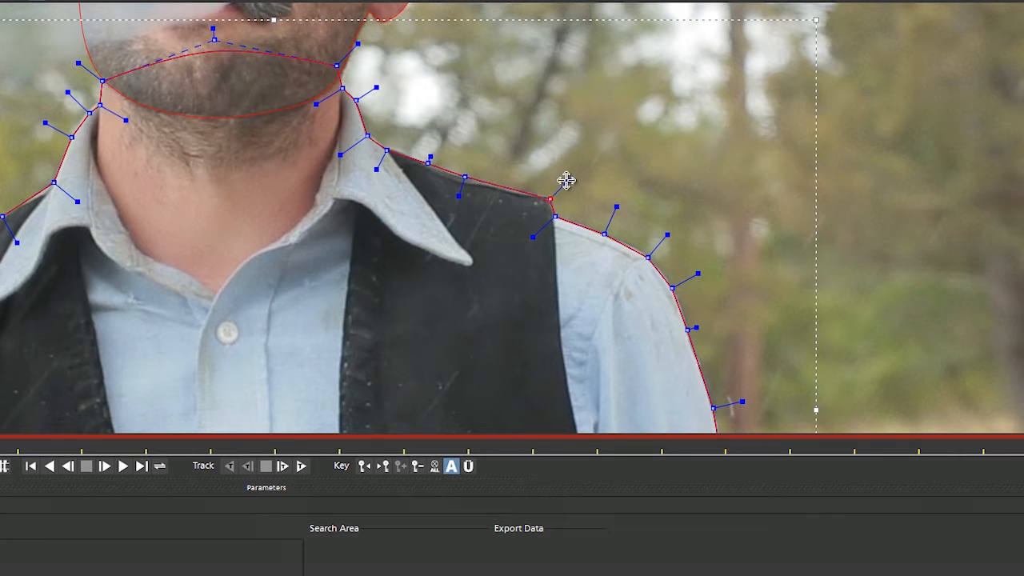
pyautogui.moveTo(692, 270); pyautogui.dragTo(660, 144)
pyautogui.moveTo(654, 247); pyautogui.dragTo(653, 181)
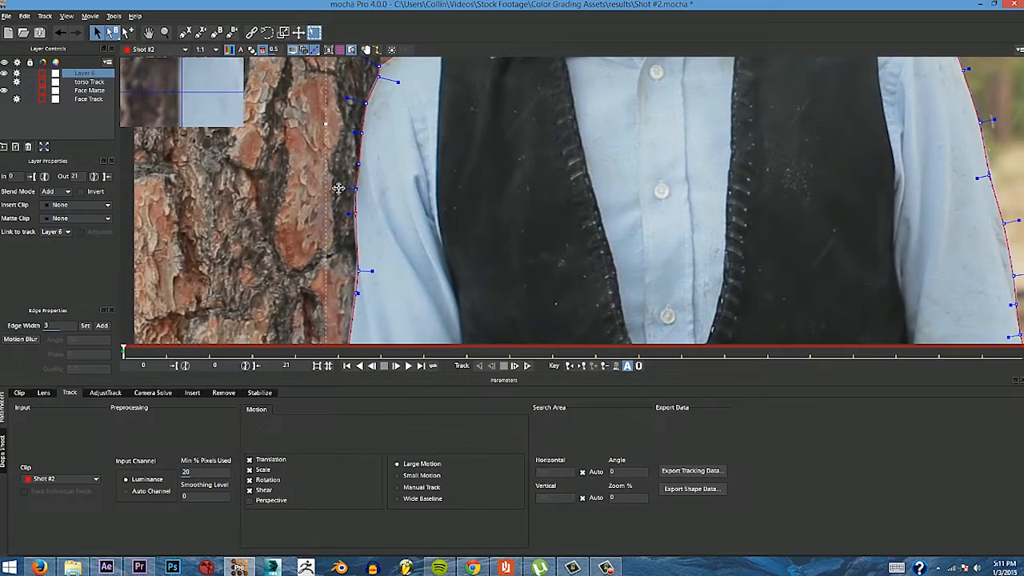
pyautogui.scroll(3, 353, 145)
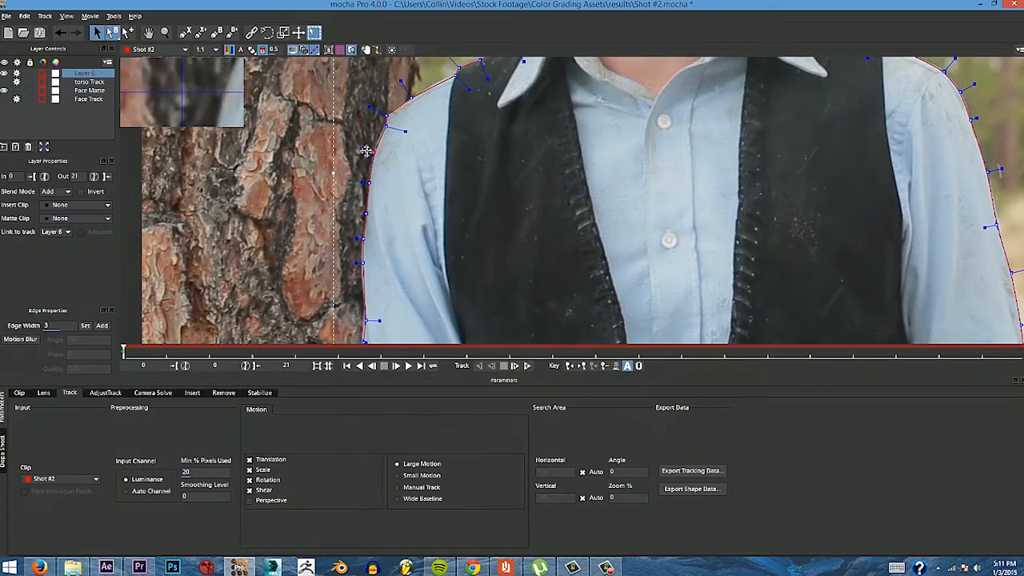
pyautogui.moveTo(353, 145); pyautogui.dragTo(370, 187)
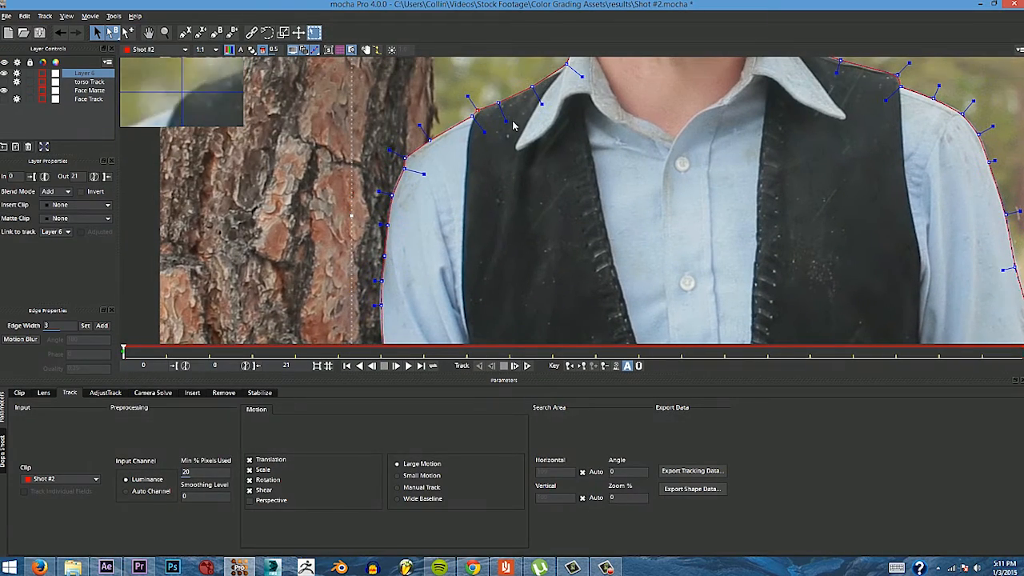
pyautogui.moveTo(504, 100); pyautogui.dragTo(487, 210)
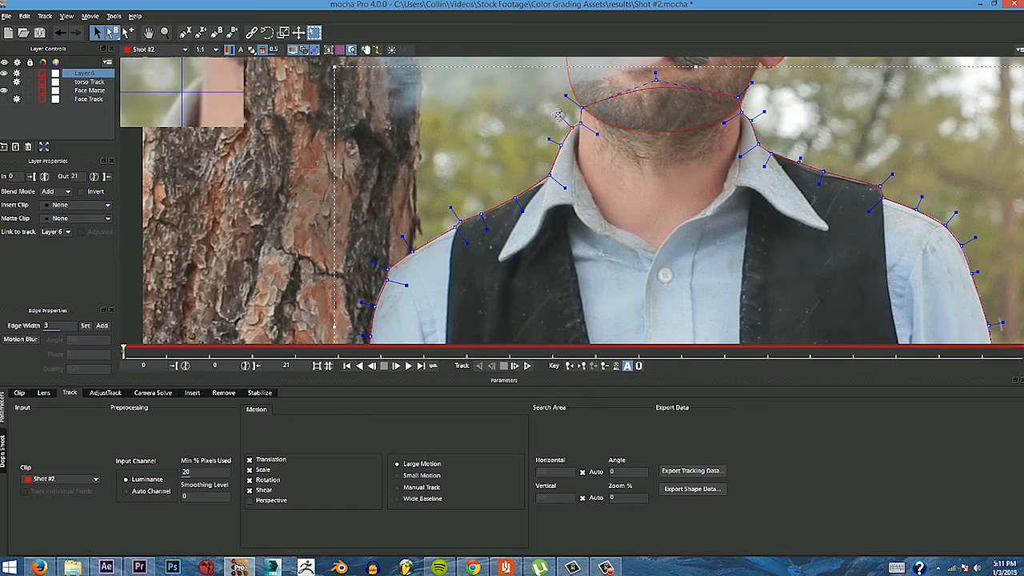
pyautogui.moveTo(672, 160); pyautogui.dragTo(585, 192)
# Step: Link the torso matte layer to torso Track
pyautogui.click(68, 231)
pyautogui.click(73, 264)
pyautogui.press('z')
pyautogui.moveTo(445, 213); pyautogui.dragTo(412, 238)
pyautogui.press('s')
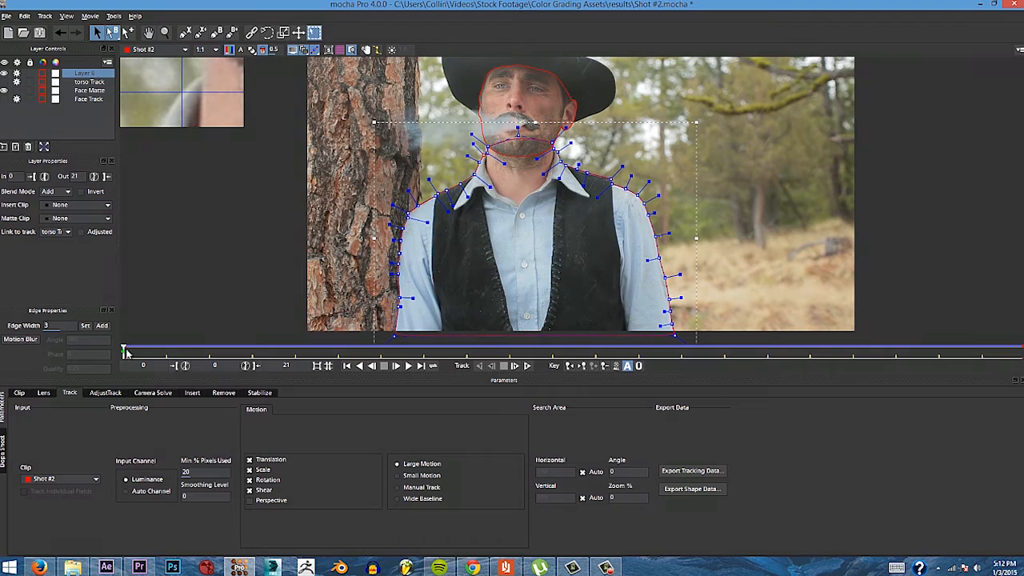
# Step: At frame 21, fit the torso matte points along the collar, shoulder and sleeve on the side away from the tree
pyautogui.moveTo(125, 362); pyautogui.dragTo(1022, 344)
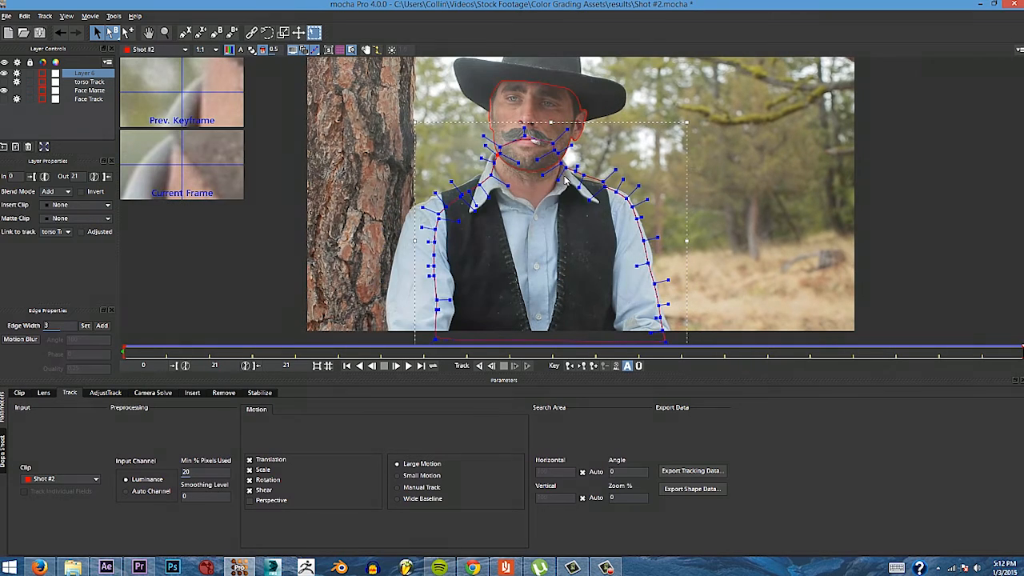
pyautogui.scroll(10, 600, 222)
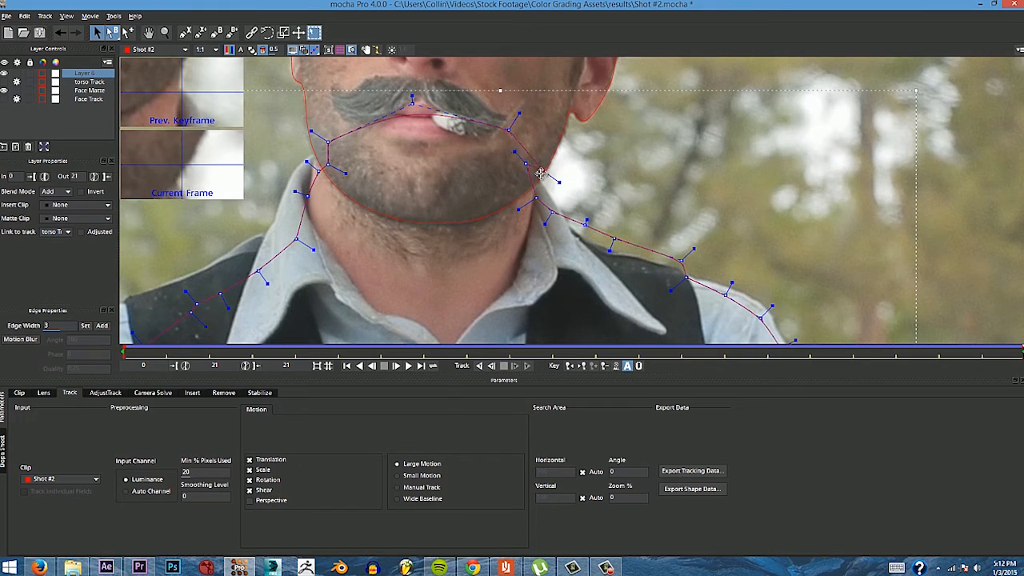
pyautogui.moveTo(541, 174); pyautogui.dragTo(661, 266)
pyautogui.moveTo(744, 305); pyautogui.dragTo(736, 174)
pyautogui.moveTo(743, 210); pyautogui.dragTo(747, 202)
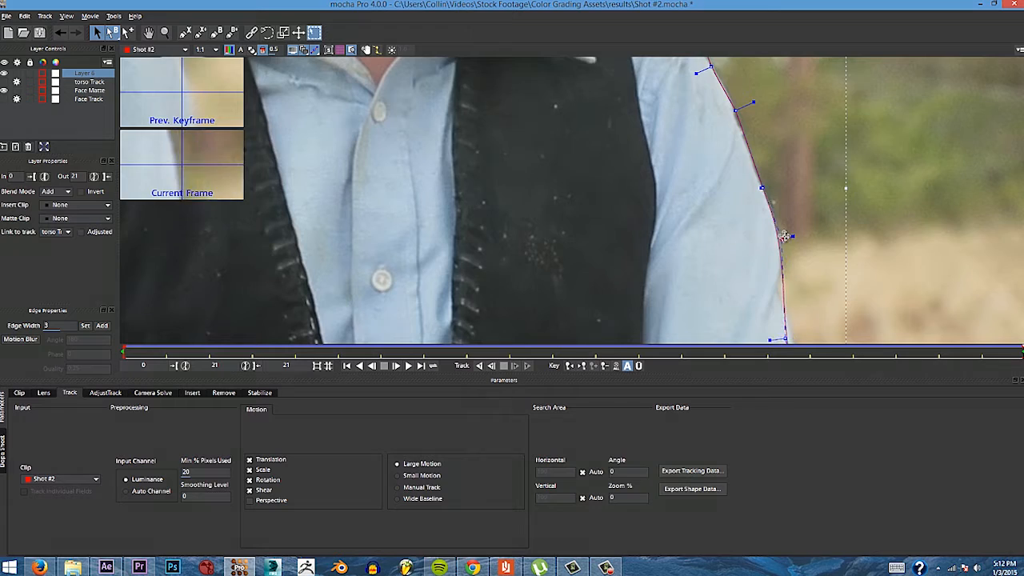
pyautogui.moveTo(785, 236); pyautogui.dragTo(762, 128)
# Step: At frame 21, move the torso matte points out to the lower sleeve edge beside the tree
pyautogui.moveTo(776, 296); pyautogui.dragTo(424, 216)
pyautogui.press('z')
pyautogui.press('s')
pyautogui.moveTo(413, 286); pyautogui.dragTo(425, 285)
pyautogui.moveTo(429, 220); pyautogui.dragTo(424, 215)
pyautogui.press('x')
pyautogui.moveTo(552, 192); pyautogui.dragTo(478, 175)
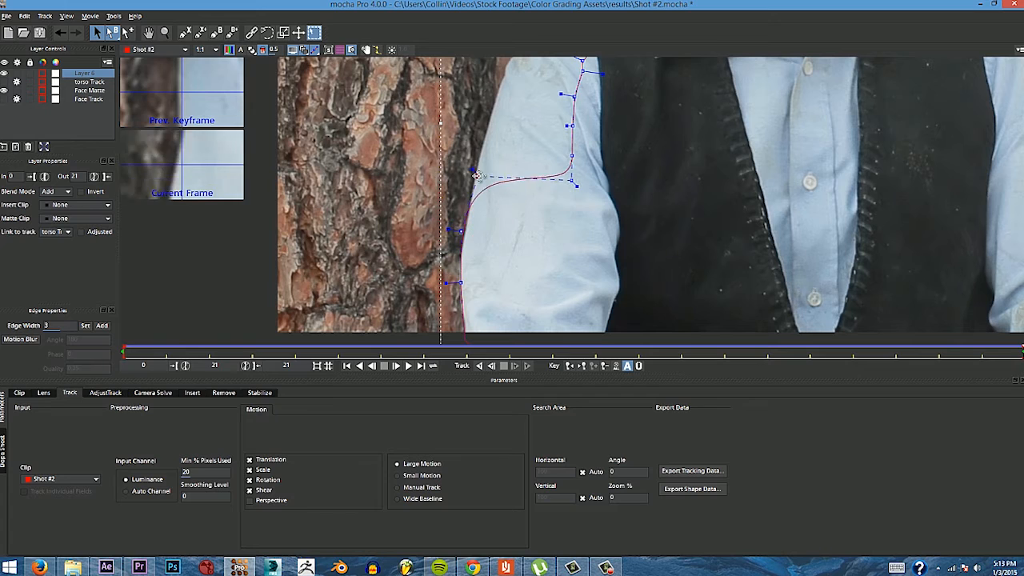
pyautogui.moveTo(570, 180); pyautogui.dragTo(492, 125)
pyautogui.moveTo(486, 165); pyautogui.dragTo(481, 159)
pyautogui.moveTo(461, 231); pyautogui.dragTo(466, 232)
# Step: At frame 21, fit the torso matte points along the upper sleeve and shoulder beside the tree
pyautogui.press('x')
pyautogui.moveTo(567, 160); pyautogui.dragTo(580, 220)
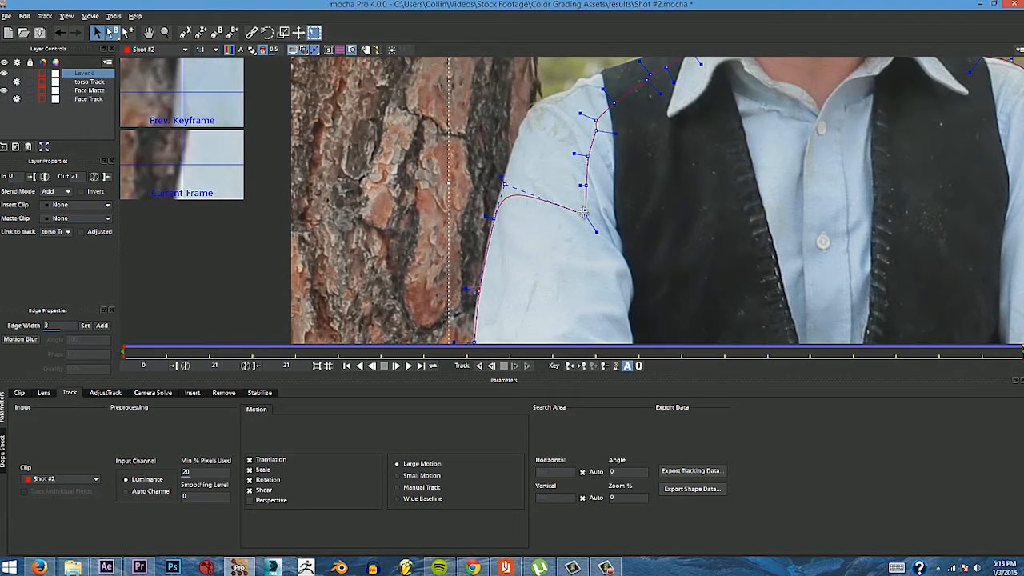
pyautogui.moveTo(506, 185); pyautogui.dragTo(524, 157)
pyautogui.moveTo(586, 184); pyautogui.dragTo(552, 172)
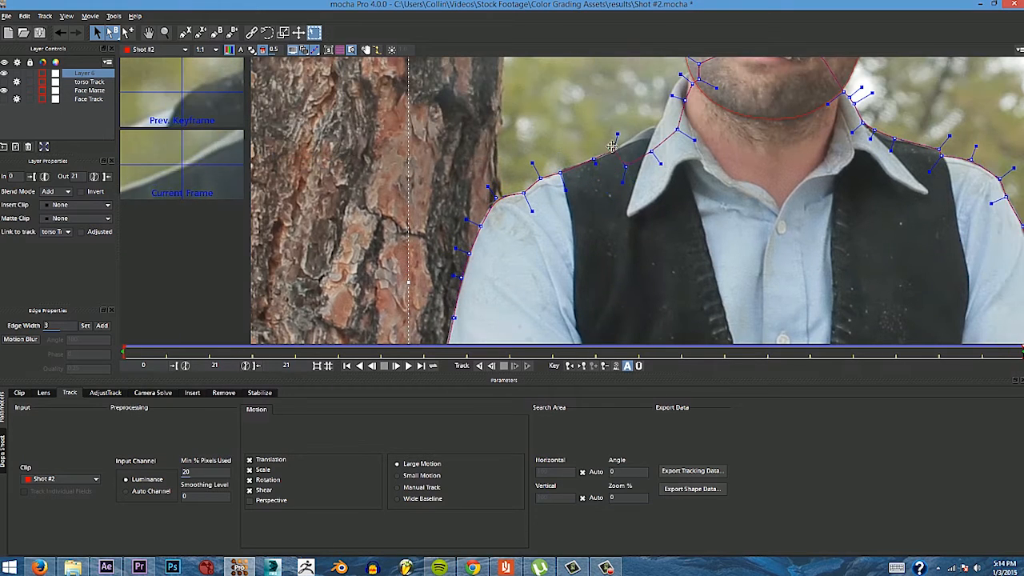
# Step: At frame 21, align the torso matte points with the vest shoulder and collar on the side beside the tree
pyautogui.moveTo(636, 134); pyautogui.dragTo(658, 144)
pyautogui.moveTo(774, 134); pyautogui.dragTo(780, 151)
pyautogui.press('x')
pyautogui.moveTo(791, 236); pyautogui.dragTo(638, 244)
pyautogui.press('z')
pyautogui.moveTo(658, 288); pyautogui.dragTo(560, 308)
pyautogui.press('s')
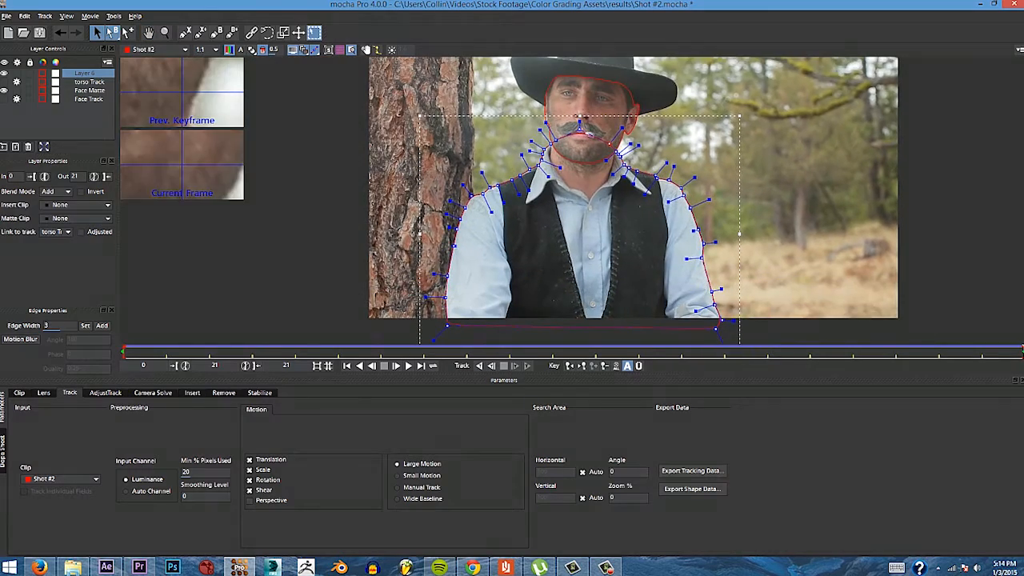
# Step: At frame 10, move the torso matte points onto the shoulder, sleeve edge and lower corner beside the tree
pyautogui.moveTo(746, 344); pyautogui.dragTo(553, 350)
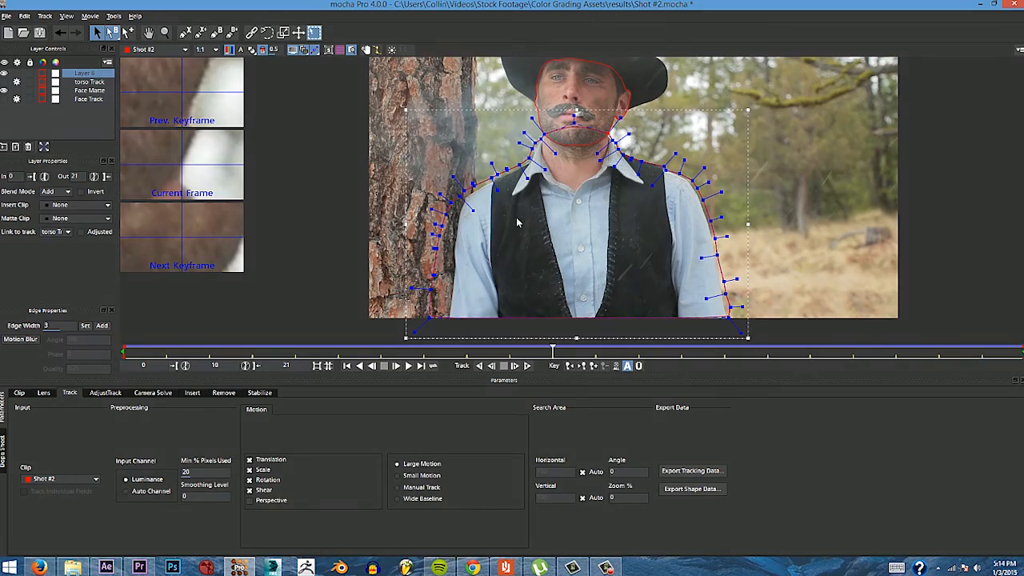
pyautogui.scroll(3, 516, 219)
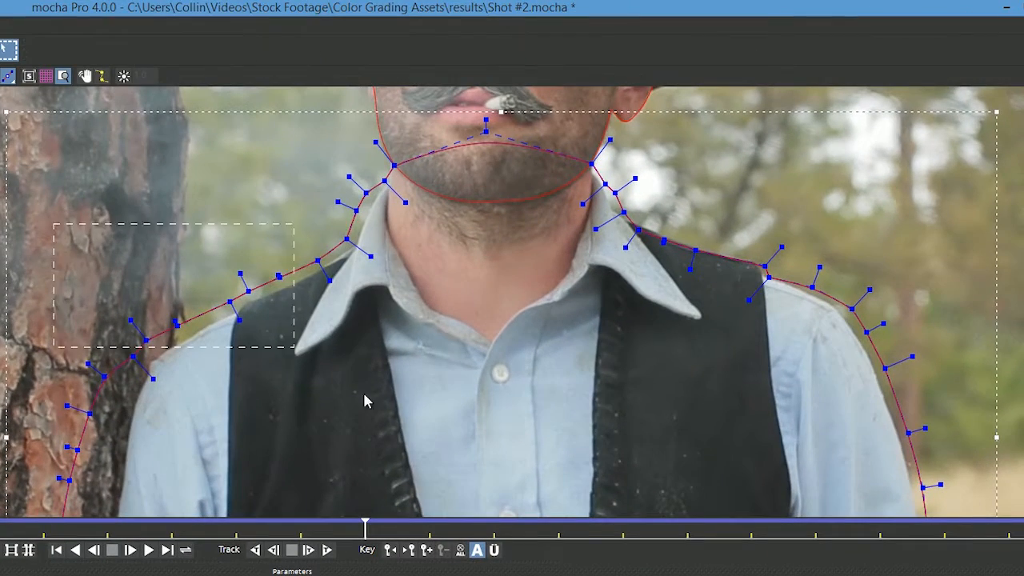
pyautogui.moveTo(552, 265); pyautogui.dragTo(523, 176)
pyautogui.moveTo(322, 265); pyautogui.dragTo(327, 269)
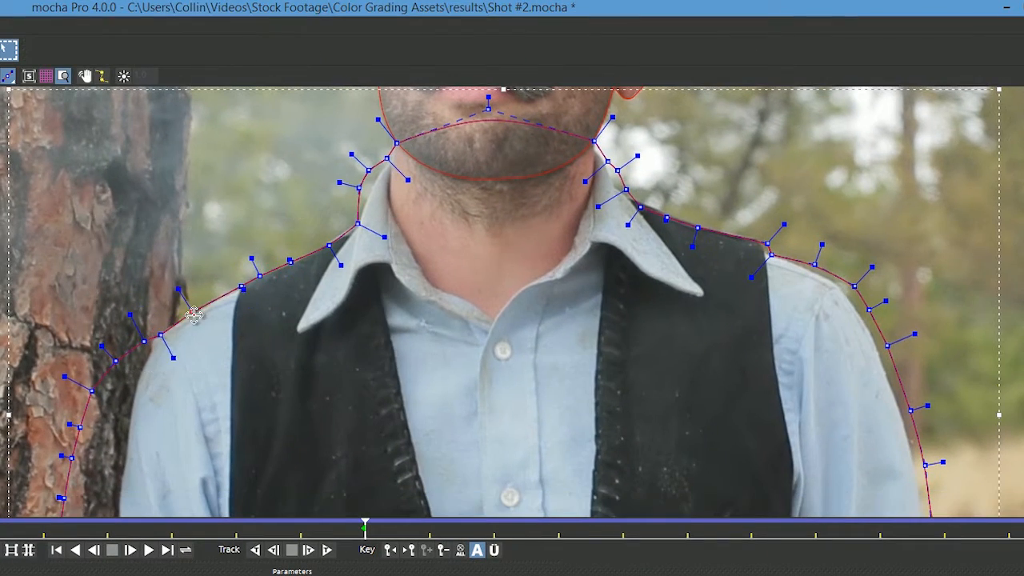
pyautogui.moveTo(198, 400); pyautogui.dragTo(141, 244)
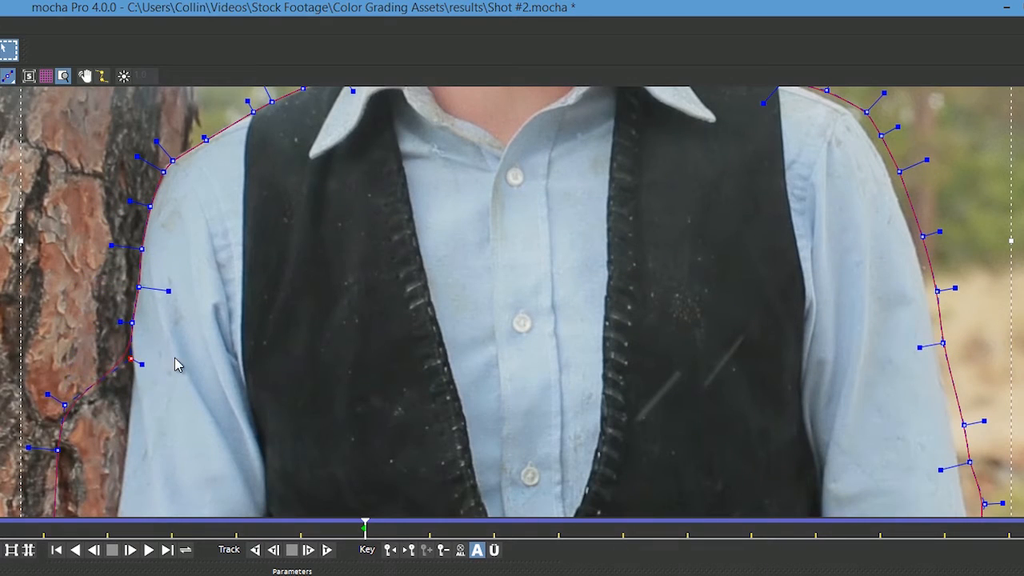
pyautogui.moveTo(177, 365); pyautogui.dragTo(137, 275)
pyautogui.moveTo(71, 412); pyautogui.dragTo(126, 427)
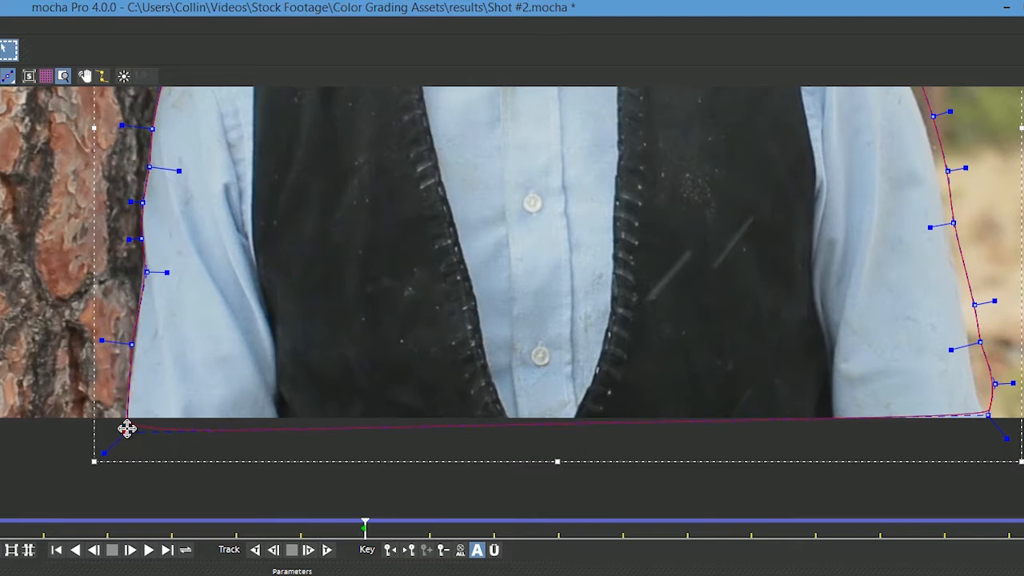
# Step: At frame 10, fit the torso matte points along the sleeve on the side away from the tree, from bottom corner to shoulder
pyautogui.moveTo(937, 410); pyautogui.dragTo(742, 468)
pyautogui.moveTo(791, 441); pyautogui.dragTo(782, 439)
pyautogui.moveTo(786, 490); pyautogui.dragTo(800, 488)
pyautogui.moveTo(788, 398); pyautogui.dragTo(763, 341)
pyautogui.moveTo(762, 279); pyautogui.dragTo(752, 276)
pyautogui.moveTo(755, 228); pyautogui.dragTo(740, 330)
pyautogui.moveTo(742, 329); pyautogui.dragTo(734, 327)
pyautogui.moveTo(716, 268); pyautogui.dragTo(718, 320)
pyautogui.moveTo(705, 262); pyautogui.dragTo(692, 265)
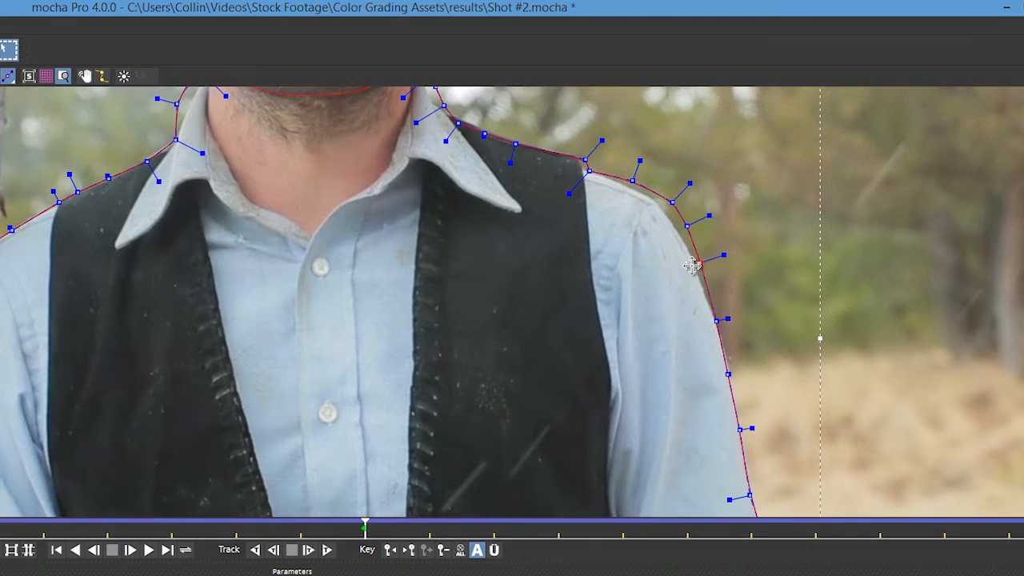
# Step: At frame 10, refine the torso matte points around both sides of the collar and the jawline
pyautogui.moveTo(592, 171); pyautogui.dragTo(616, 308)
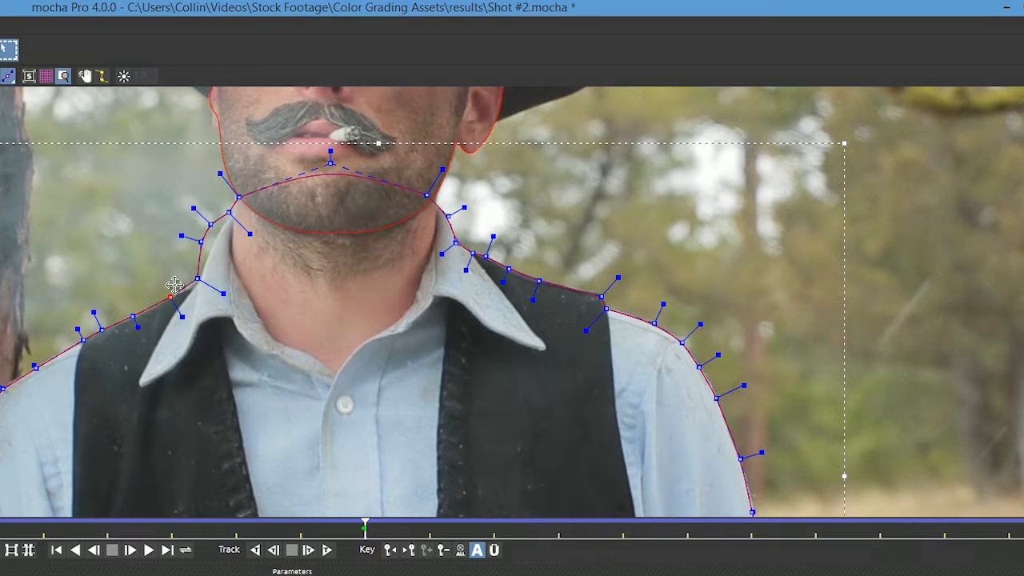
pyautogui.moveTo(249, 192); pyautogui.dragTo(249, 180)
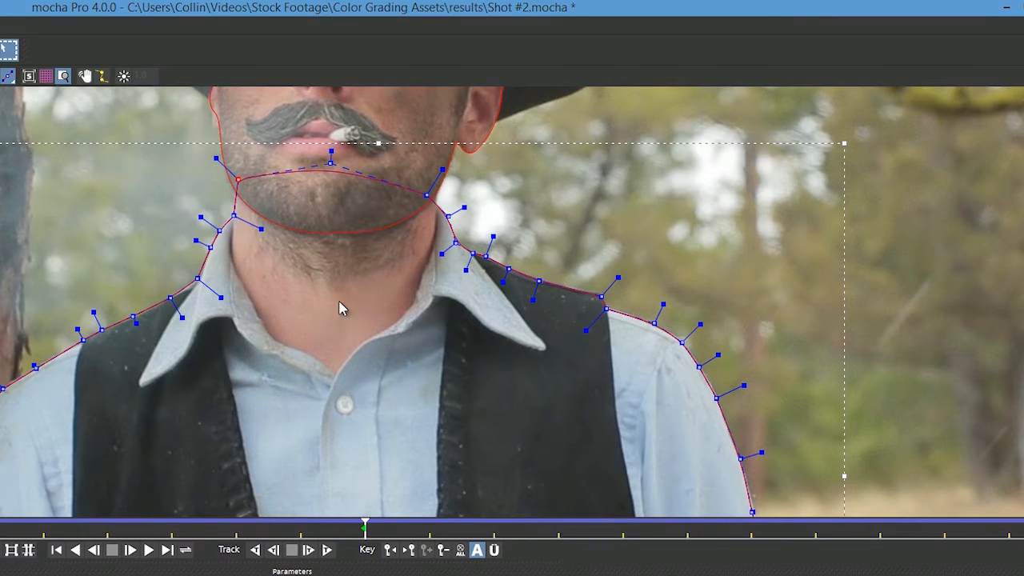
pyautogui.moveTo(359, 258); pyautogui.dragTo(381, 434)
# Step: At frame 5, adjust the torso matte points along the shoulder and collar to match the clothing edge
pyautogui.moveTo(363, 528); pyautogui.dragTo(37, 509)
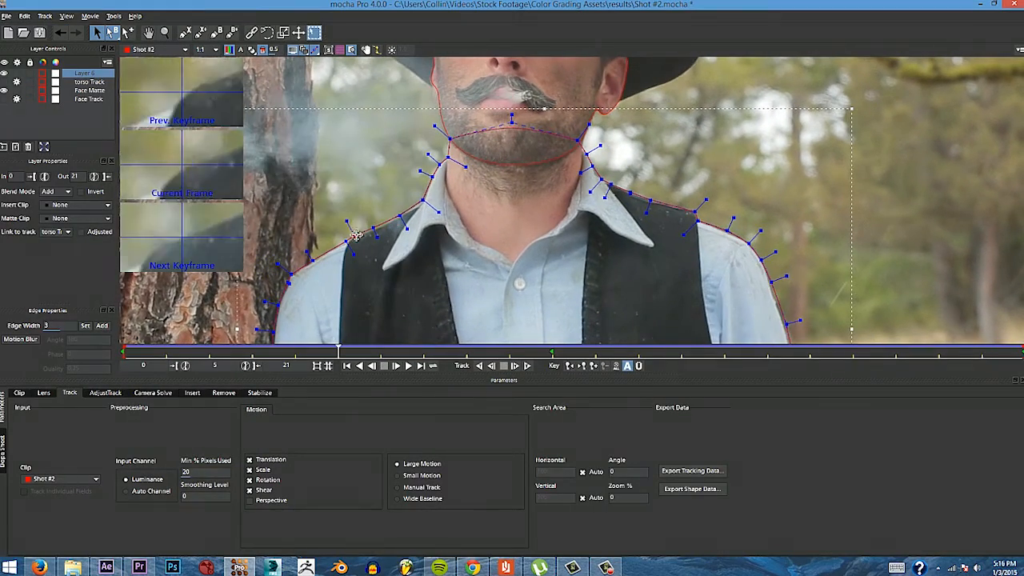
pyautogui.press('x')
pyautogui.moveTo(633, 199); pyautogui.dragTo(581, 303)
pyautogui.moveTo(396, 271); pyautogui.dragTo(398, 270)
pyautogui.press('x')
pyautogui.moveTo(403, 237); pyautogui.dragTo(413, 271)
pyautogui.moveTo(413, 271); pyautogui.dragTo(415, 269)
pyautogui.moveTo(414, 192)
pyautogui.mouseDown()
pyautogui.moveTo(415, 164)
pyautogui.moveTo(421, 188)
pyautogui.mouseUp()
# Step: At frame 15, fit the torso matte points along the shoulder and sleeve on the side away from the tree
pyautogui.press('x')
pyautogui.press('x')
pyautogui.moveTo(483, 180); pyautogui.dragTo(609, 219)
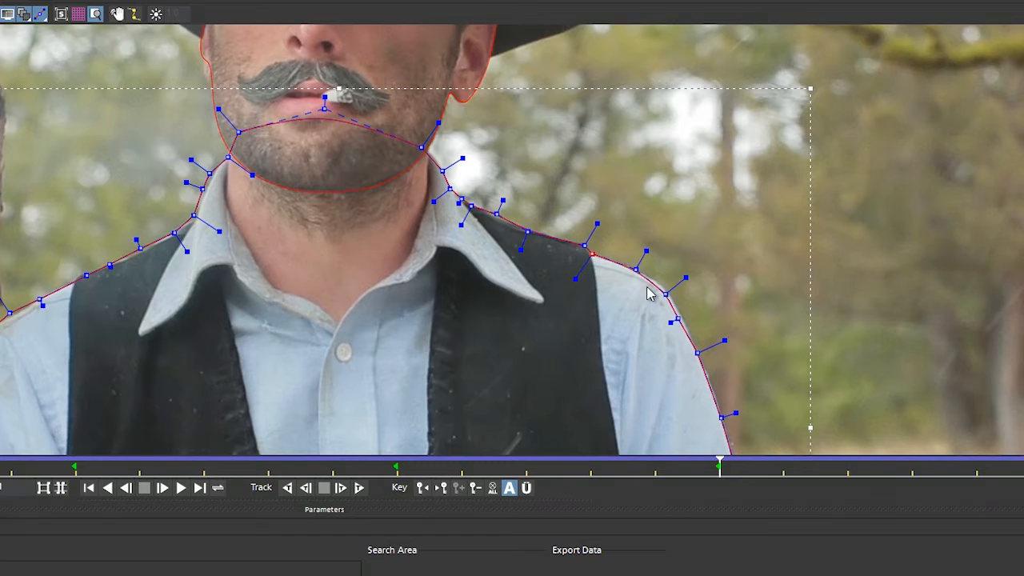
pyautogui.scroll(-8, 616, 266)
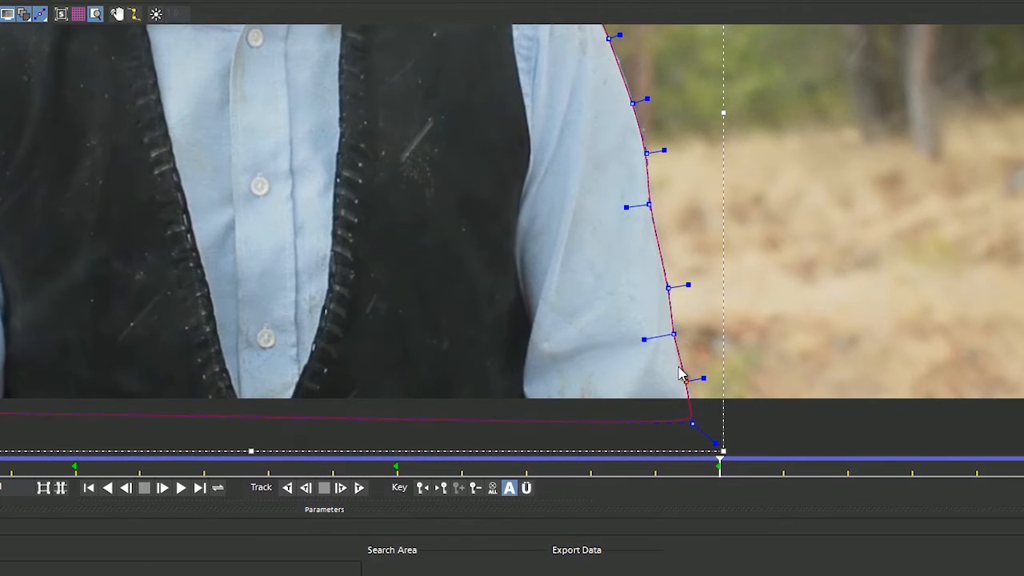
# Step: At frame 15, move the torso matte points and lower corner onto the sleeve edge beside the tree
pyautogui.hscroll(-5, 313, 311)
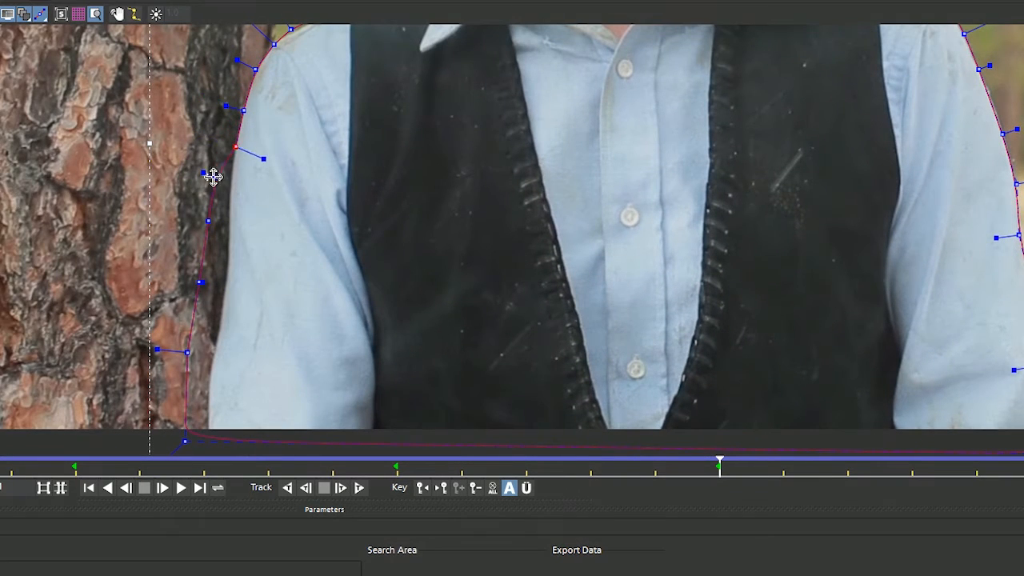
pyautogui.moveTo(200, 282); pyautogui.dragTo(227, 286)
pyautogui.moveTo(188, 350); pyautogui.dragTo(214, 344)
pyautogui.moveTo(186, 439); pyautogui.dragTo(208, 438)
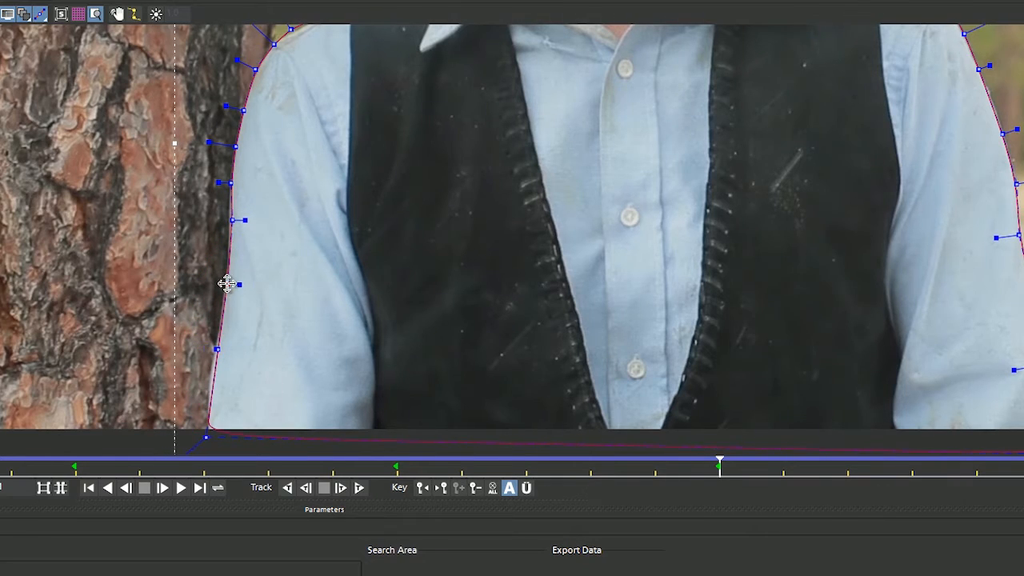
pyautogui.scroll(-6, 416, 278)
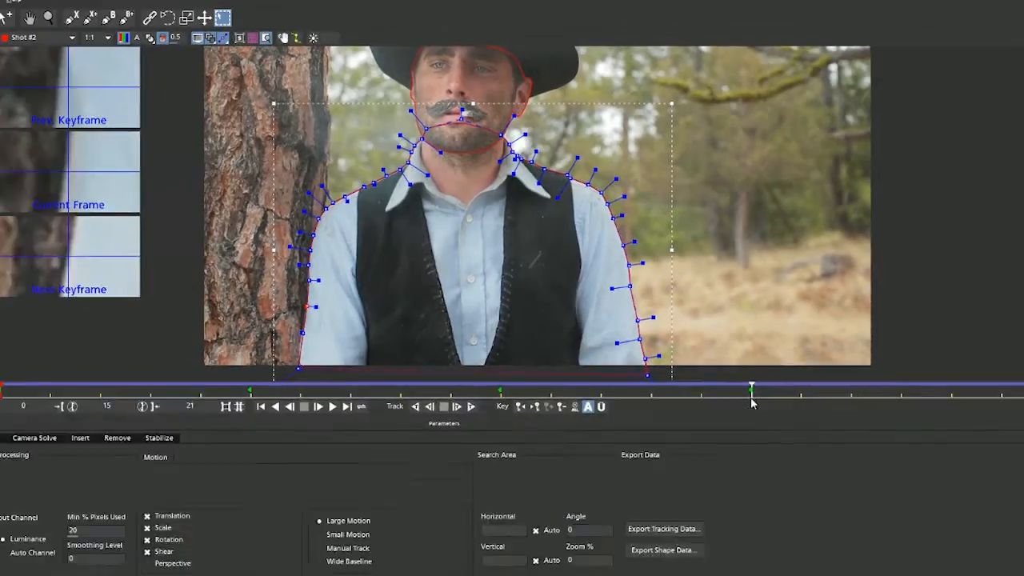
# Step: Scrub through the shot, and at frame 13 fit the torso matte points to the sleeve edge beside the tree
pyautogui.moveTo(752, 402); pyautogui.dragTo(32, 391)
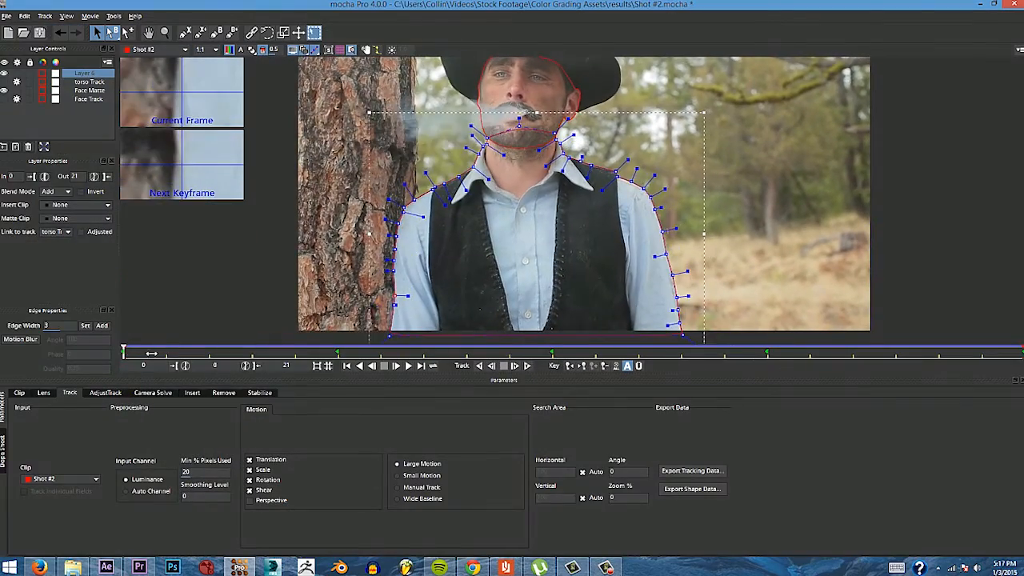
pyautogui.moveTo(150, 353); pyautogui.dragTo(684, 350)
pyautogui.scroll(1, 485, 216)
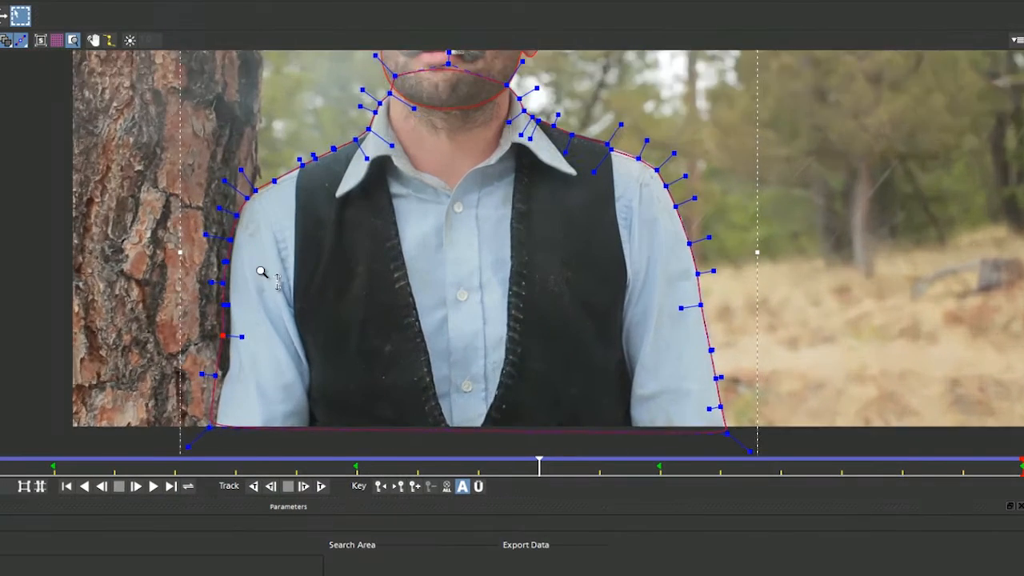
pyautogui.scroll(1, 261, 272)
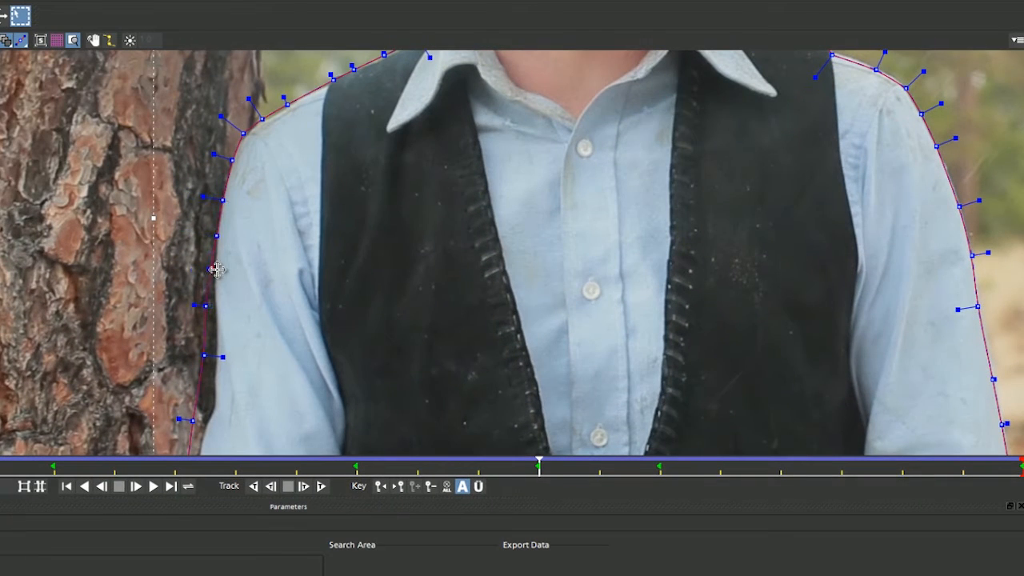
pyautogui.moveTo(246, 387); pyautogui.dragTo(218, 254)
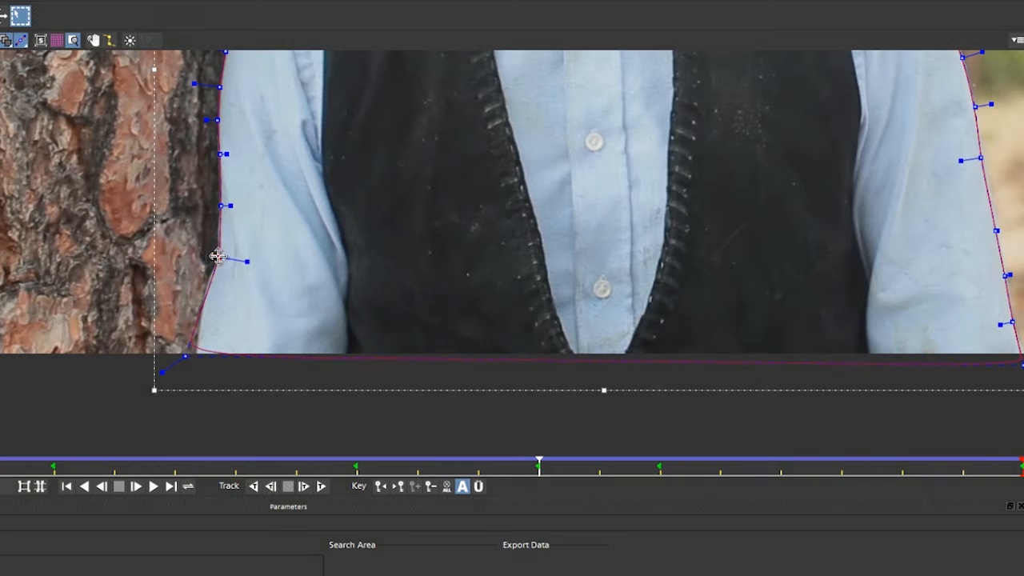
# Step: At frame 13, refine the torso matte points along the collar and shoulder on the side away from the tree
pyautogui.moveTo(605, 258); pyautogui.dragTo(436, 494)
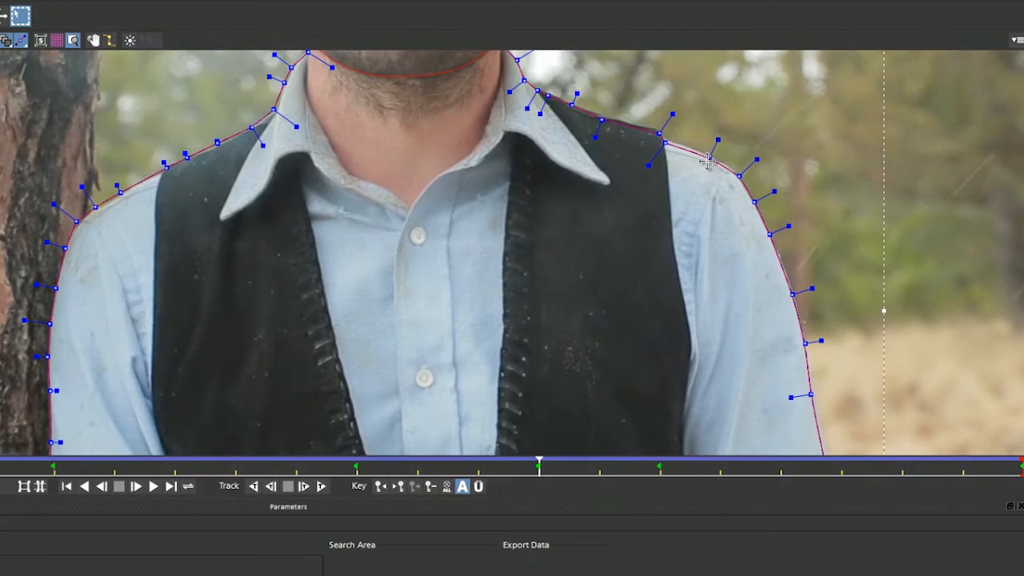
pyautogui.scroll(-2, 171, 406)
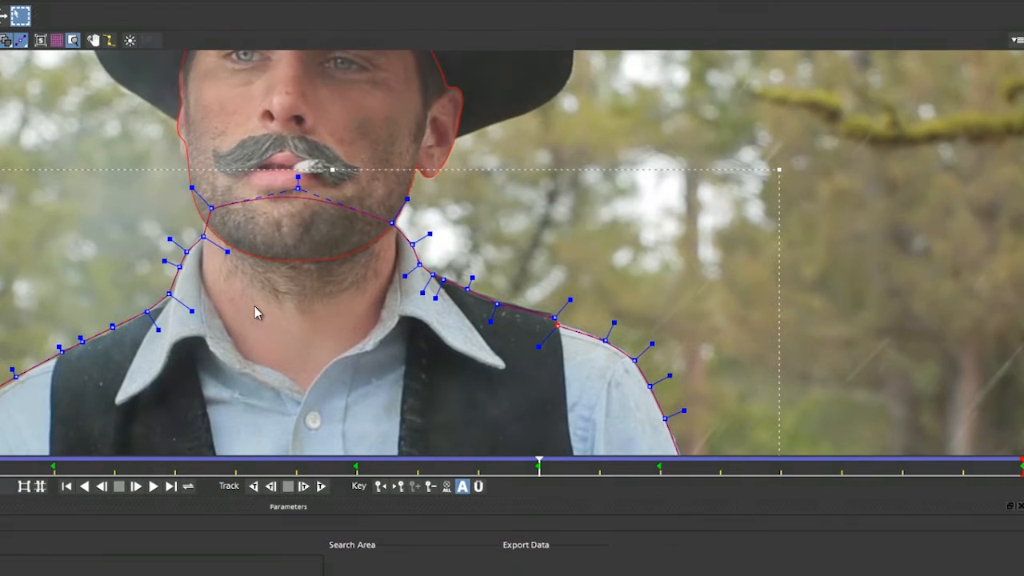
pyautogui.scroll(2, 256, 240)
pyautogui.scroll(1, 296, 224)
pyautogui.scroll(-1, 304, 256)
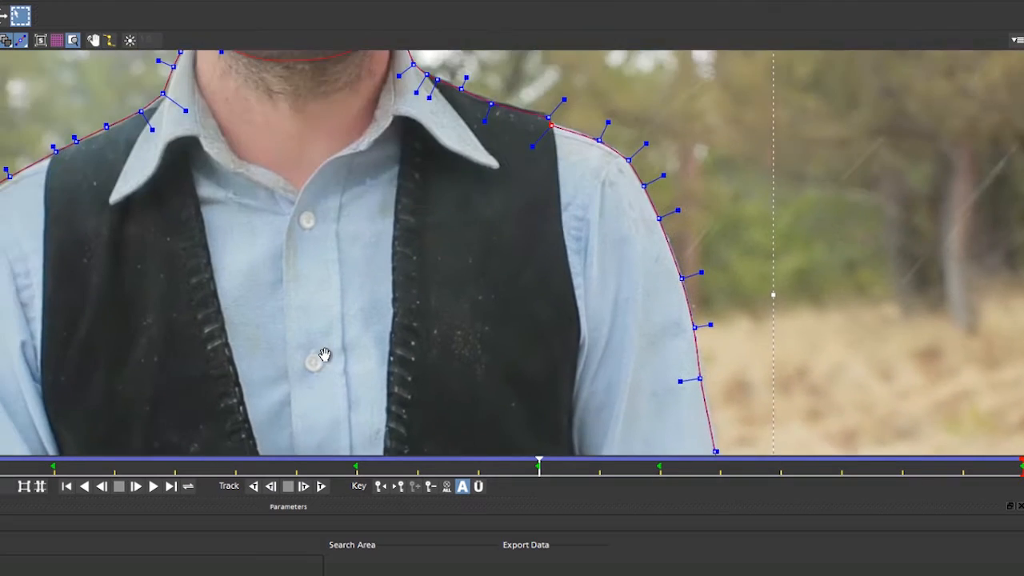
pyautogui.scroll(-2, 333, 320)
pyautogui.scroll(-1, 333, 320)
# Step: At frame 18, refine the torso matte points along both shoulders and around the collar
pyautogui.moveTo(536, 462); pyautogui.dragTo(865, 492)
pyautogui.scroll(2, 491, 309)
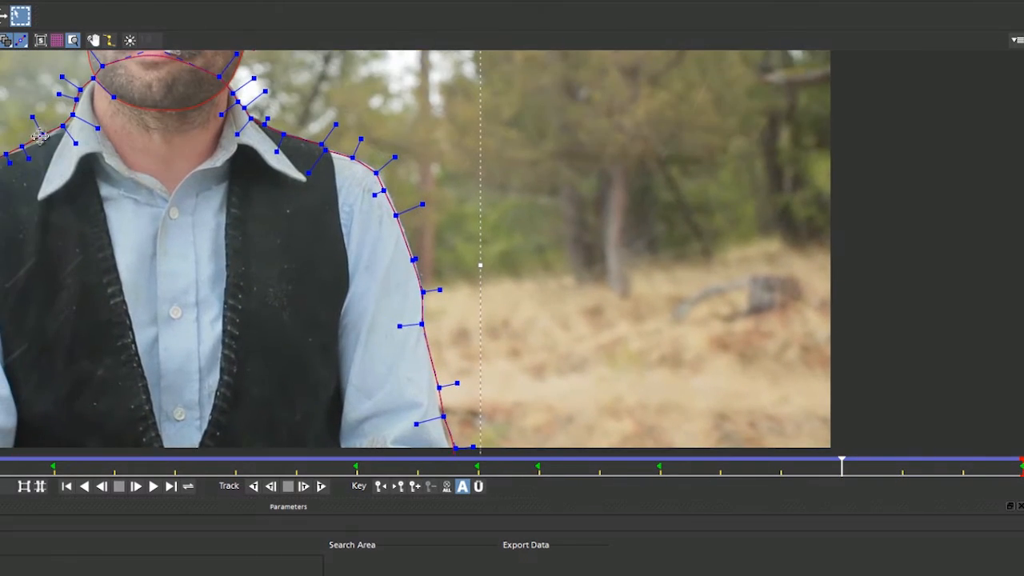
pyautogui.scroll(-2, 437, 387)
pyautogui.scroll(1, 427, 285)
pyautogui.scroll(-2, 386, 145)
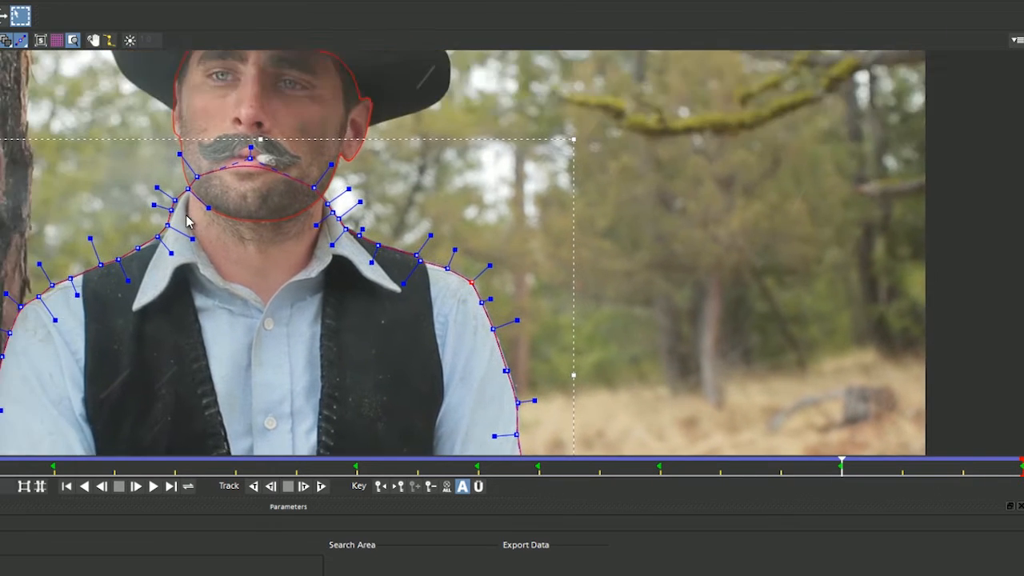
pyautogui.scroll(2, 165, 205)
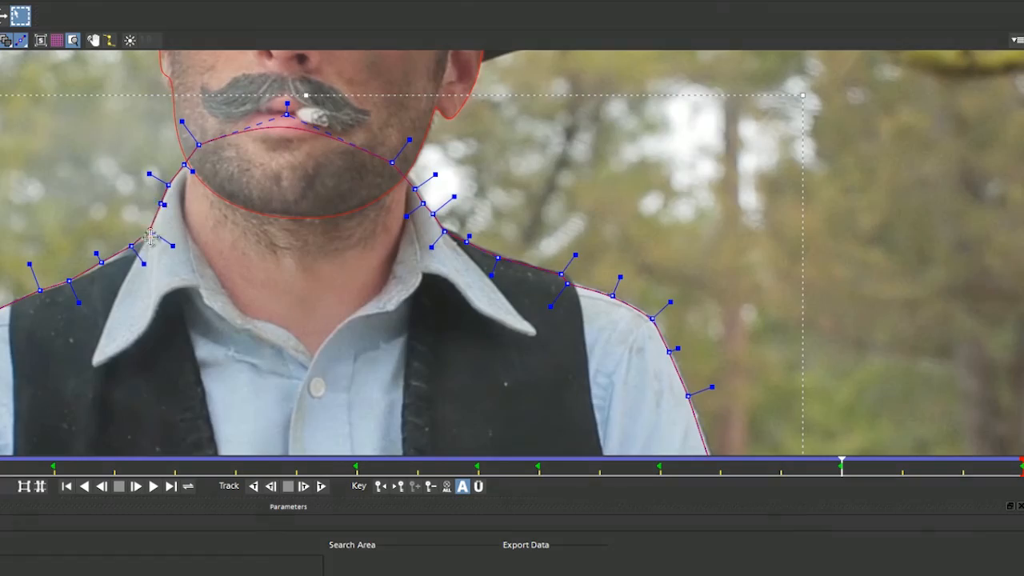
pyautogui.scroll(-3, 312, 388)
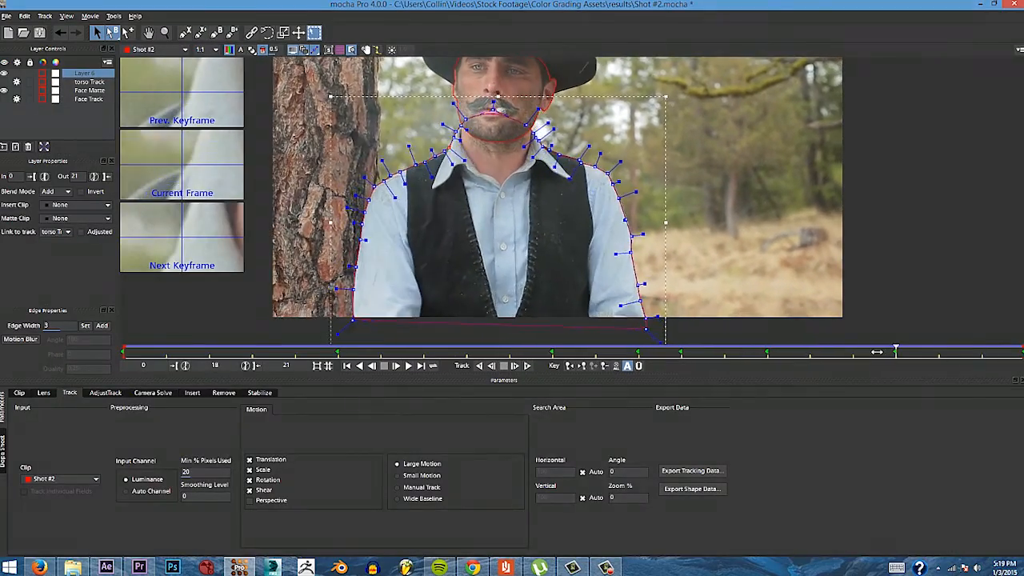
# Step: Rename the torso matte layer as torso and set its matte color to blue
pyautogui.moveTo(877, 352); pyautogui.dragTo(340, 347)
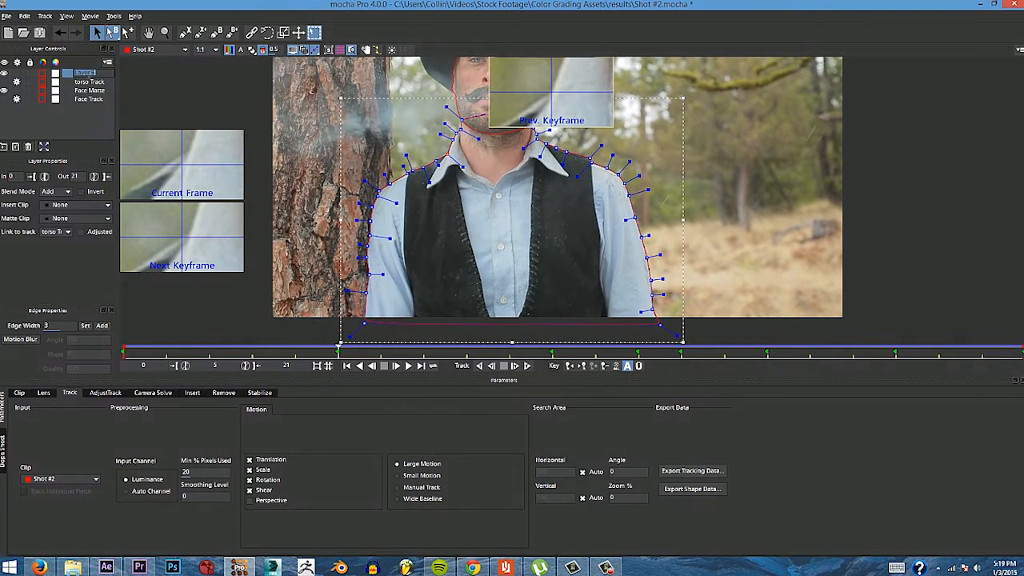
pyautogui.write('so')
pyautogui.press('Return')
pyautogui.click(56, 73)
pyautogui.click(512, 192)
pyautogui.click(551, 191)
pyautogui.click(621, 377)
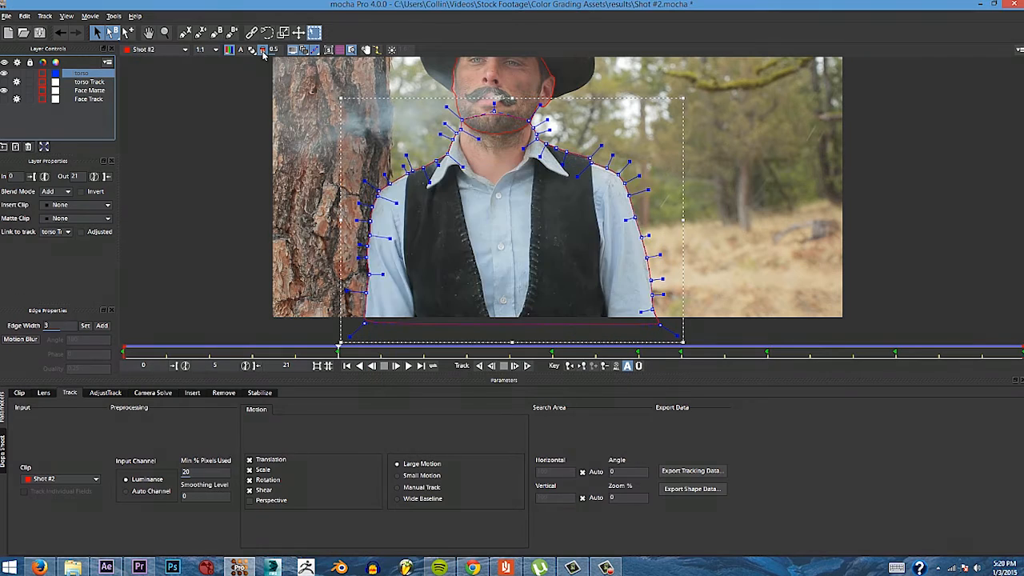
# Step: Set the Face Matte layer's matte color to red
pyautogui.click(96, 91)
pyautogui.click(55, 91)
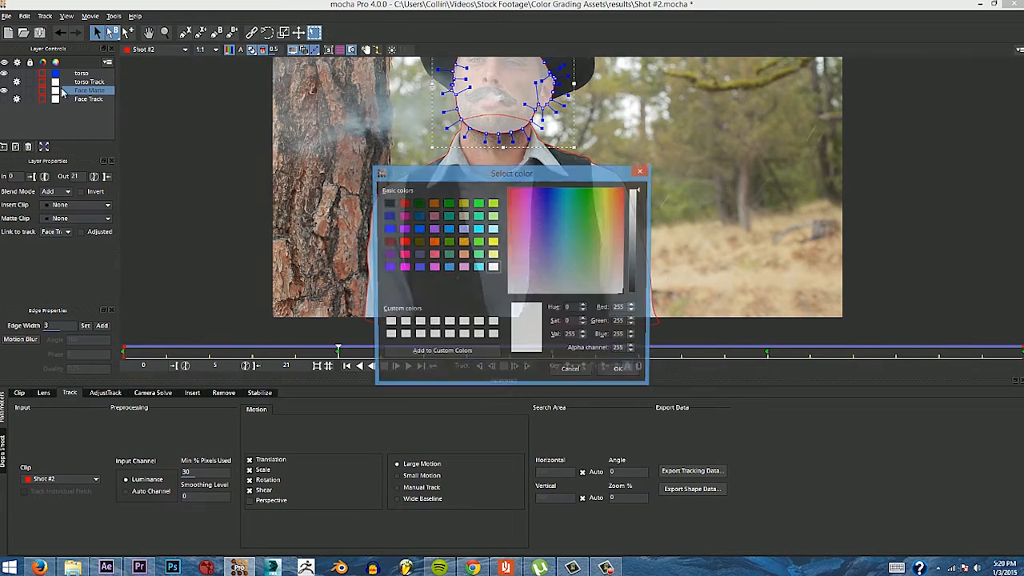
pyautogui.click(551, 191)
pyautogui.click(621, 378)
pyautogui.click(55, 91)
pyautogui.click(512, 192)
pyautogui.click(621, 378)
# Step: Move the Face Matte layer above the torso layer and select both layers
pyautogui.moveTo(88, 90)
pyautogui.mouseDown()
pyautogui.moveTo(80, 72)
pyautogui.moveTo(80, 82)
pyautogui.mouseUp()
pyautogui.click(81, 82)
pyautogui.keyDown('shift'); pyautogui.click(89, 74); pyautogui.keyUp('shift')
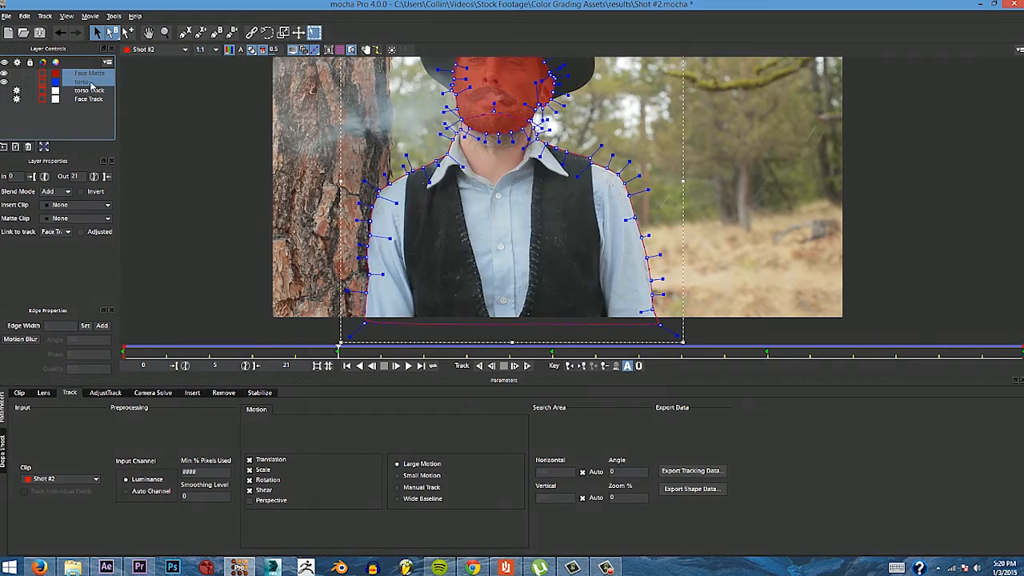
pyautogui.keyDown('shift'); pyautogui.click(90, 82); pyautogui.keyUp('shift')
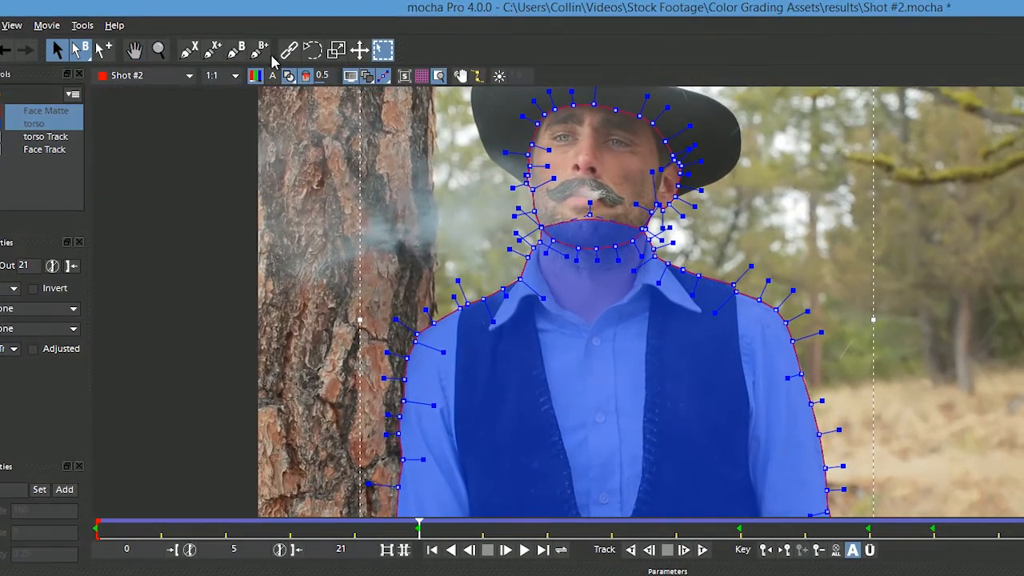
# Step: Show the face and torso mattes as colored overlays at .4 opacity with no layer selected
pyautogui.click(292, 76)
pyautogui.click(308, 104)
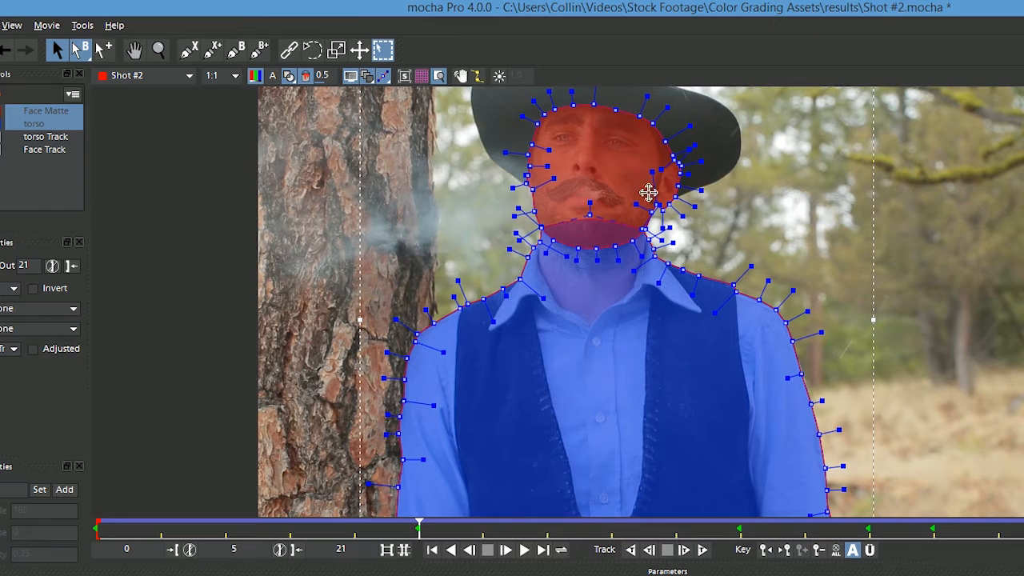
pyautogui.click(296, 74)
pyautogui.click(308, 91)
pyautogui.click(323, 75)
pyautogui.hotkey('ctrl', 'shift', 'a')
pyautogui.moveTo(343, 97); pyautogui.dragTo(329, 84)
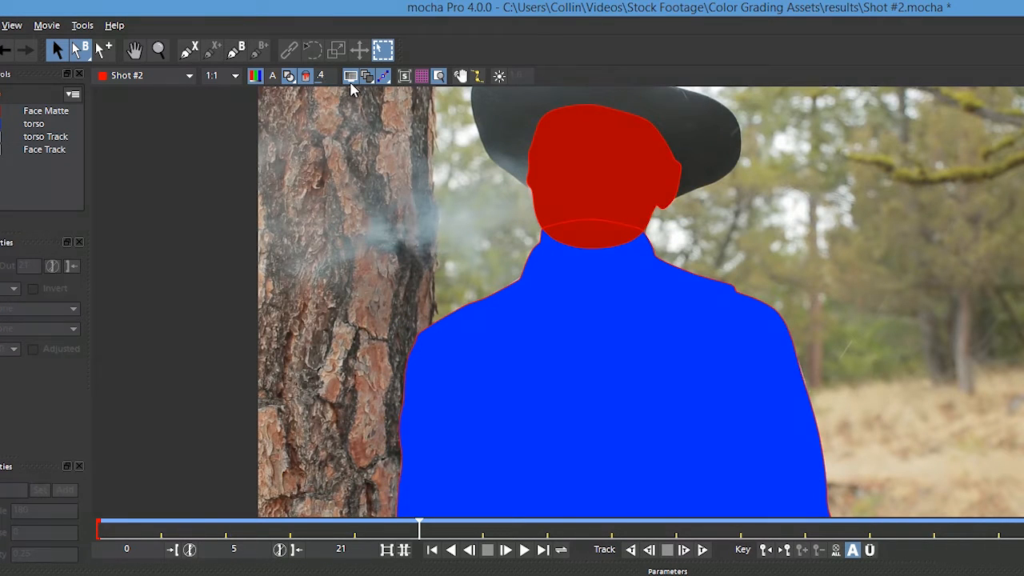
# Step: Set the matte overlay opacity to .6 and turn off the colored matte fills so only the outlines show over the footage
pyautogui.moveTo(732, 275); pyautogui.dragTo(696, 268)
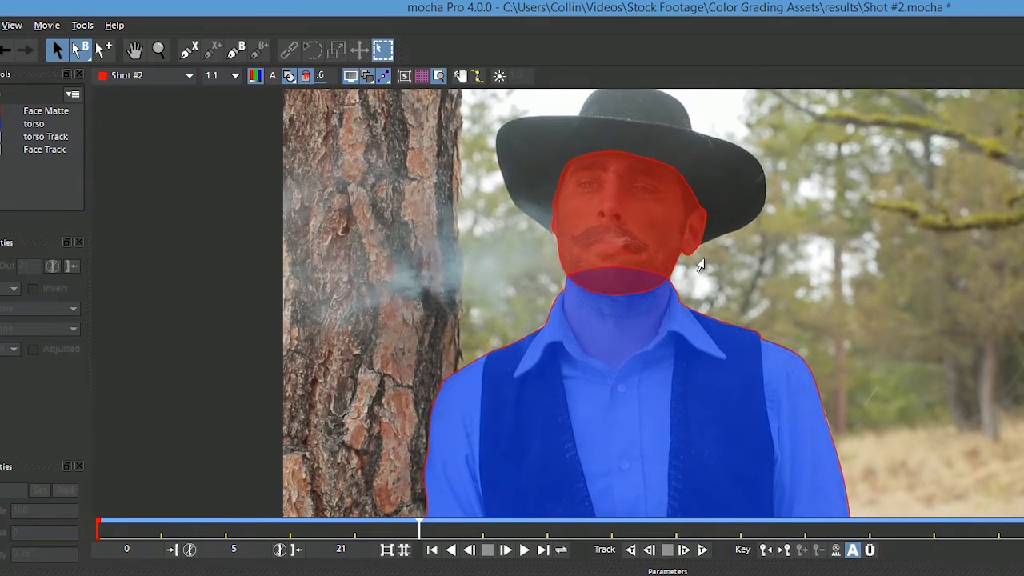
pyautogui.click(256, 77)
pyautogui.moveTo(310, 118); pyautogui.dragTo(376, 232)
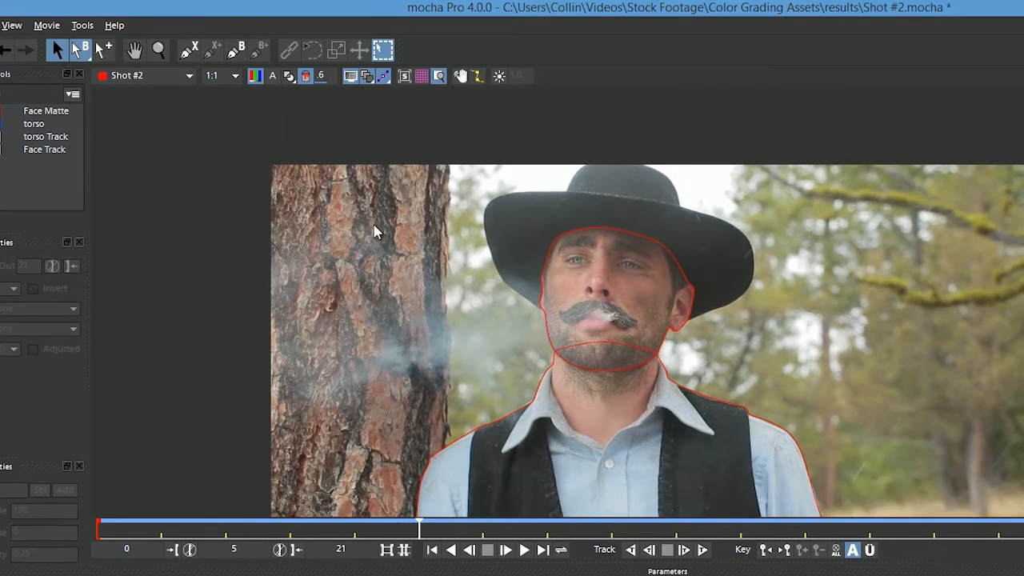
pyautogui.click(188, 49)
pyautogui.click(588, 170)
pyautogui.click(573, 185)
pyautogui.click(668, 186)
pyautogui.click(650, 221)
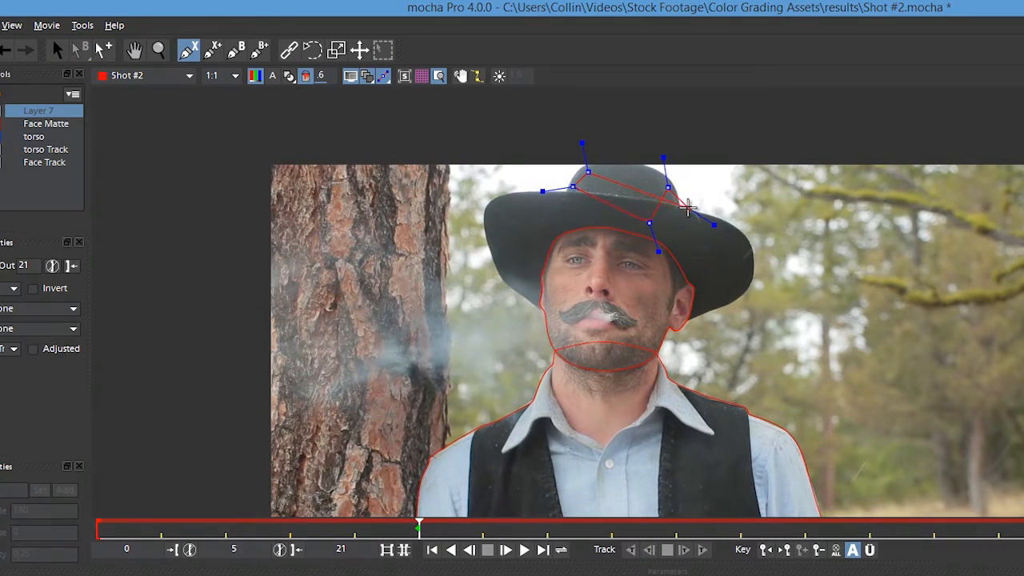
pyautogui.press('Delete')
pyautogui.click(48, 111)
pyautogui.keyDown('ctrl'); pyautogui.click(48, 111); pyautogui.keyUp('ctrl')
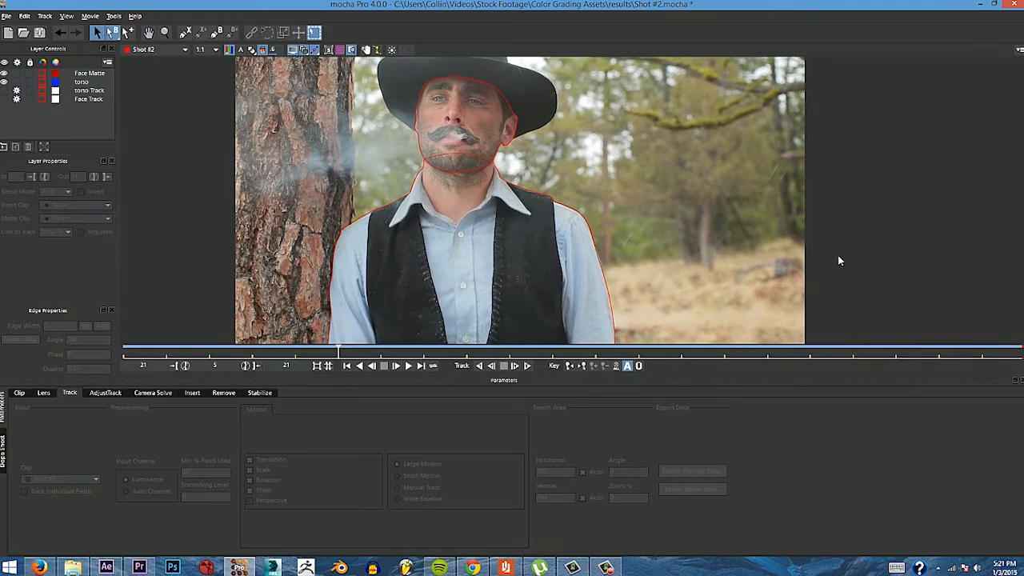
# Step: Draw an X-spline around the hat's crown at frame 21 and track it backward with shear turned off
pyautogui.press('Home')
pyautogui.press('x')
pyautogui.moveTo(560, 86); pyautogui.dragTo(568, 139)
pyautogui.hotkey('ctrl', 'l')
pyautogui.click(449, 150)
pyautogui.click(456, 125)
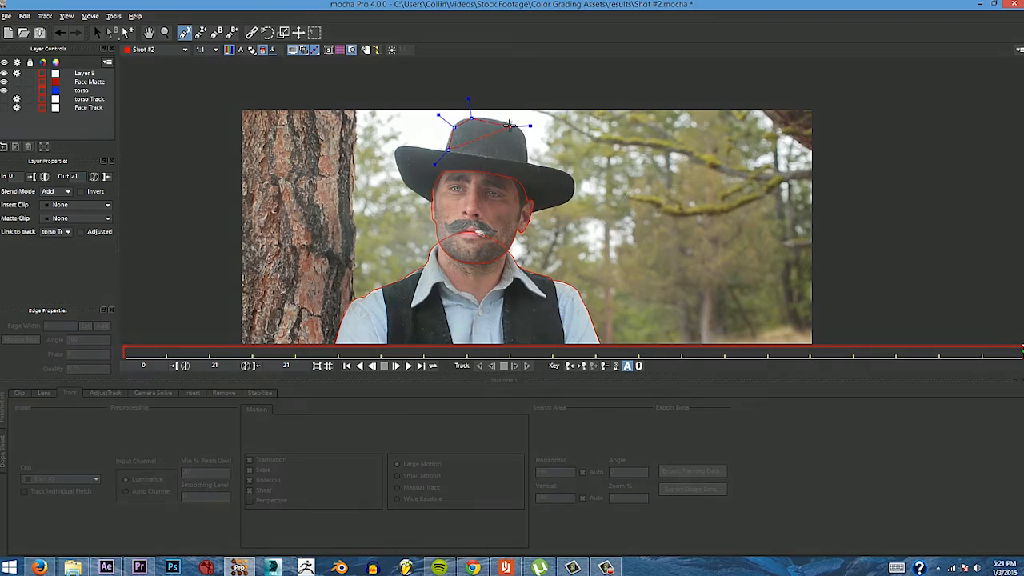
pyautogui.click(526, 155)
pyautogui.rightClick(526, 161)
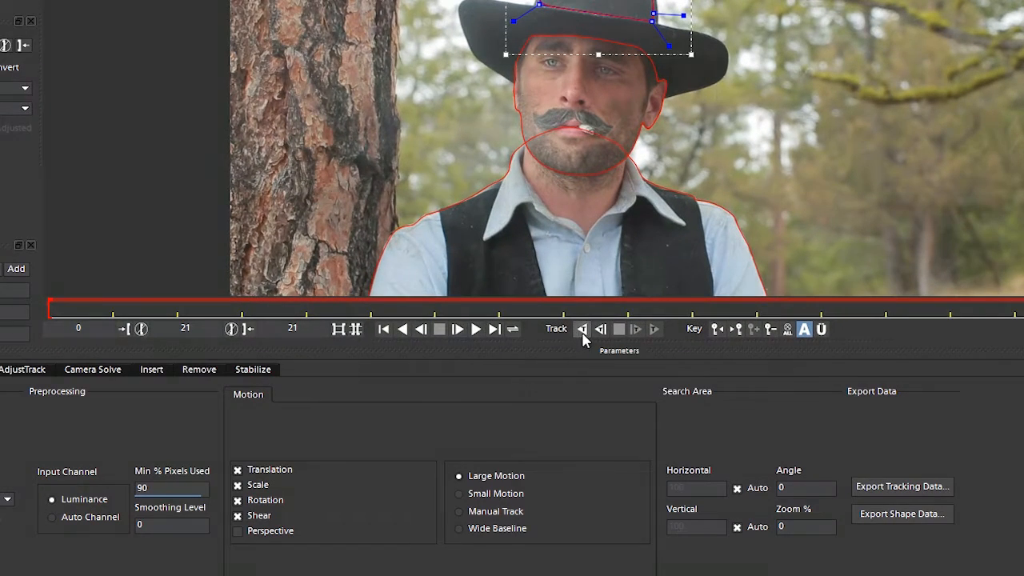
pyautogui.click(527, 366)
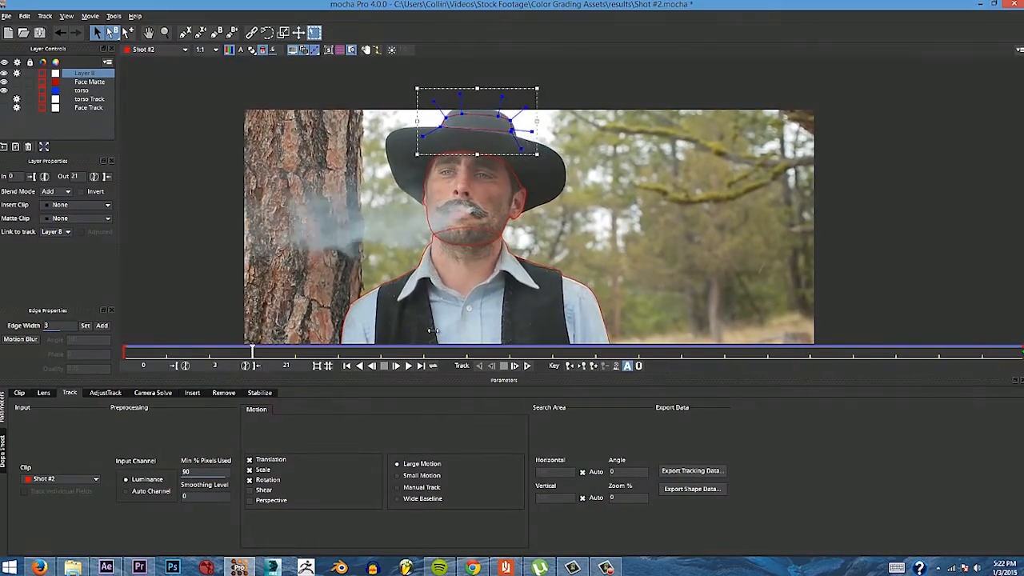
pyautogui.moveTo(449, 114); pyautogui.dragTo(460, 108)
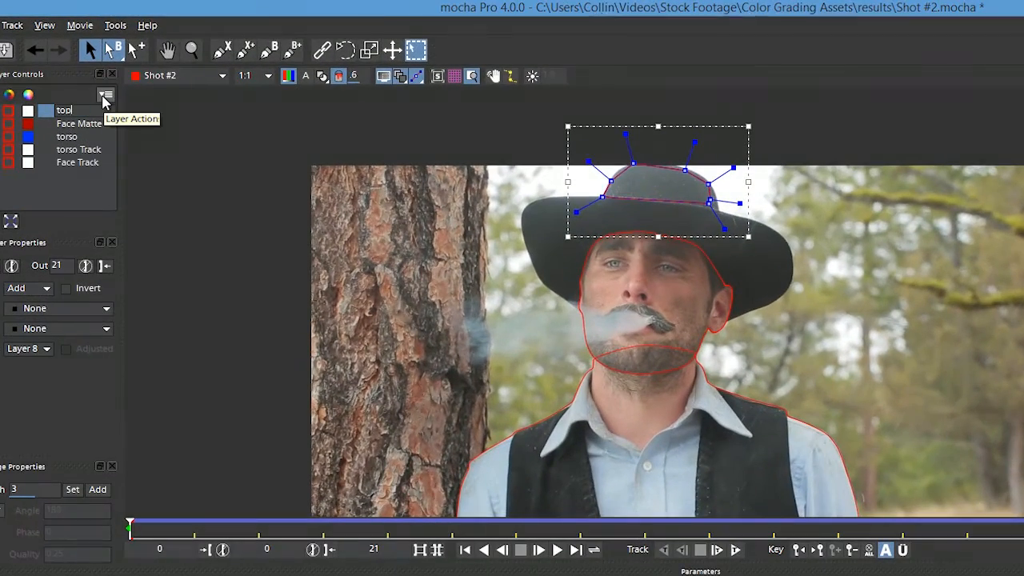
# Step: Rename the crown tracking layer as top hat track and order the layers with both mattes above the three track layers
pyautogui.moveTo(80, 110); pyautogui.dragTo(92, 165)
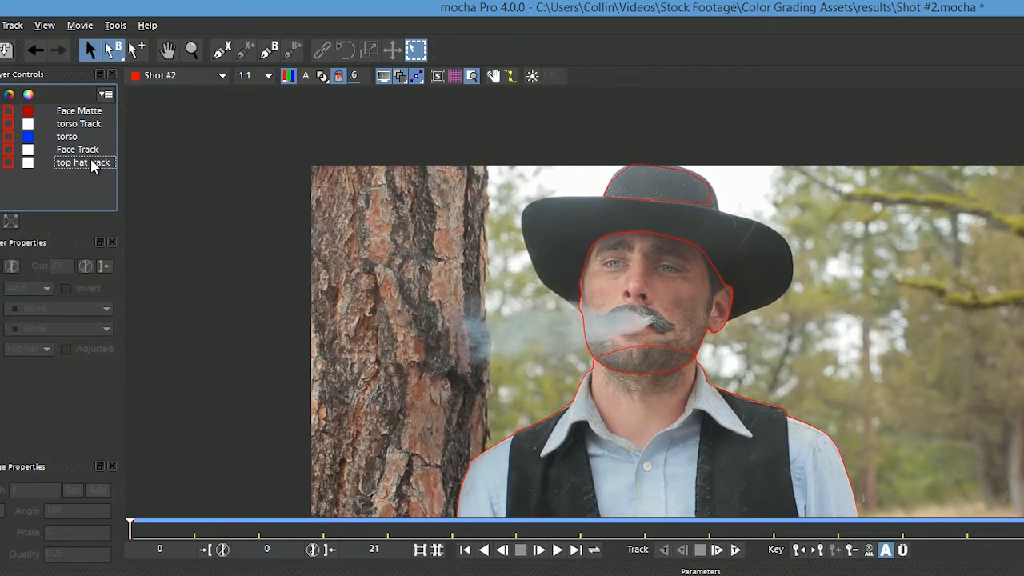
pyautogui.moveTo(78, 124); pyautogui.dragTo(80, 148)
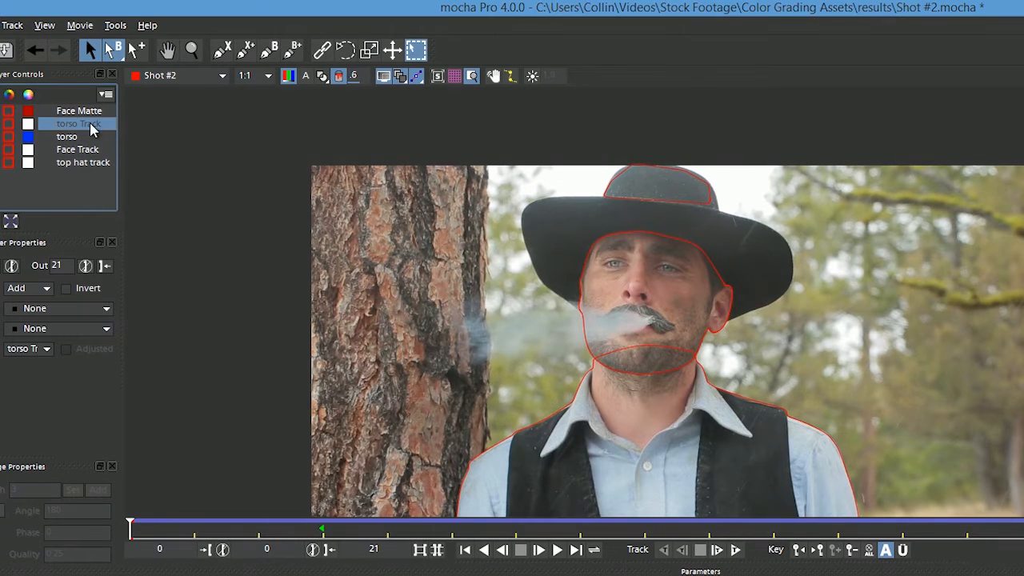
pyautogui.moveTo(100, 149); pyautogui.dragTo(102, 181)
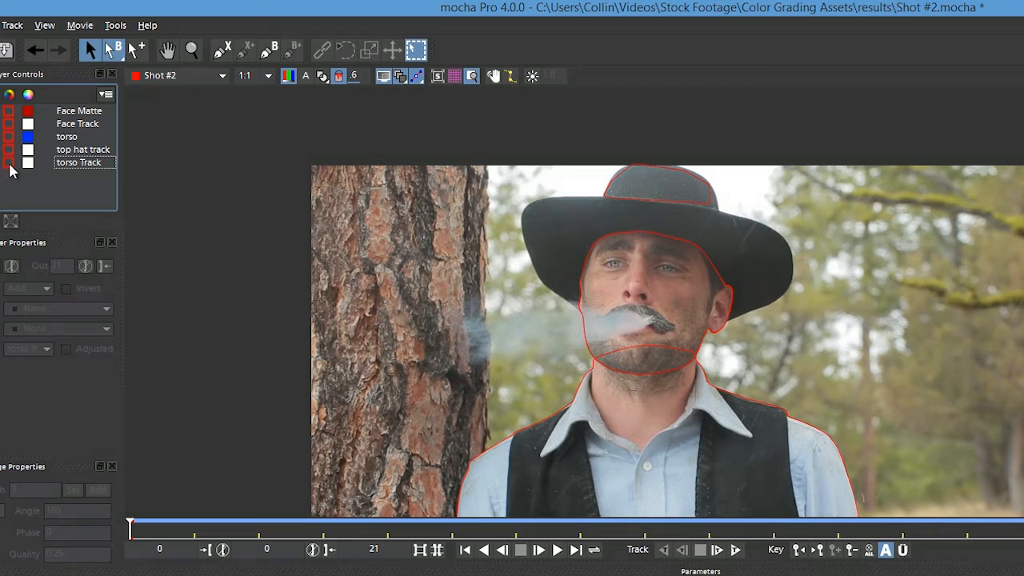
pyautogui.click(88, 136)
pyautogui.moveTo(86, 131); pyautogui.dragTo(80, 160)
pyautogui.click(80, 136)
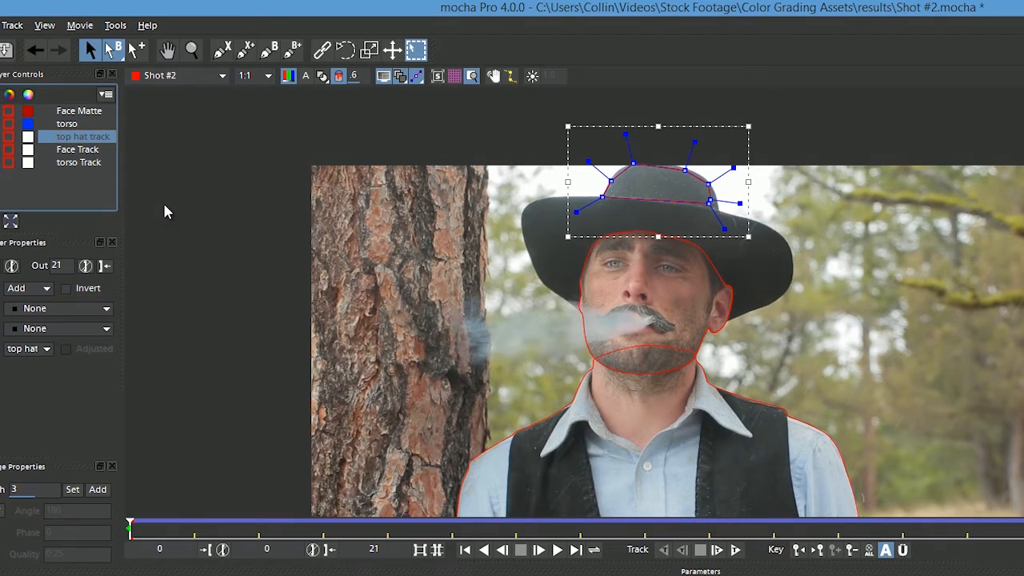
# Step: Hide the top hat track layer, draw an X-spline matte around the hat's crown at frame 21 and link it to the Face Track layer
pyautogui.click(221, 49)
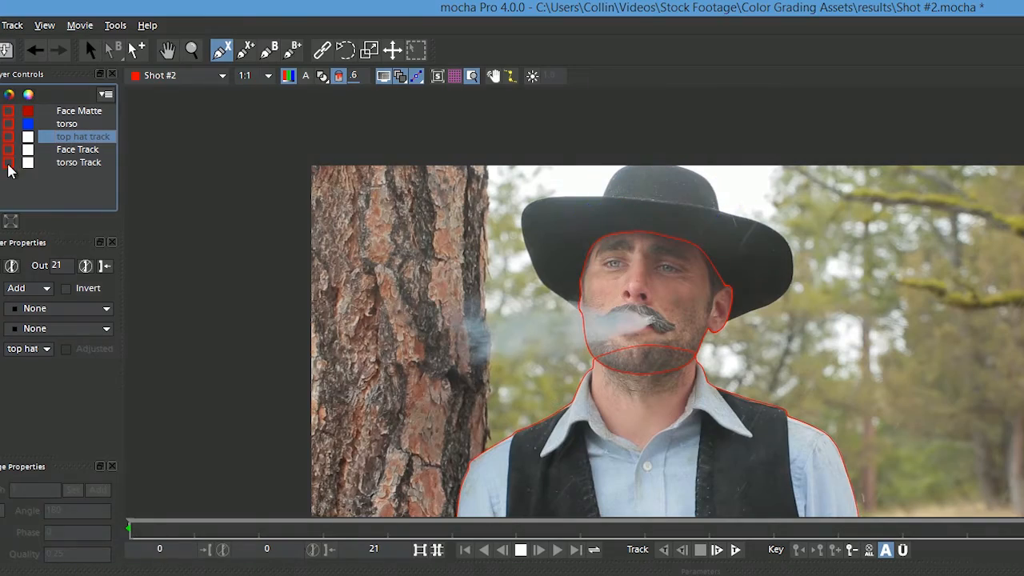
pyautogui.scroll(4, 752, 289)
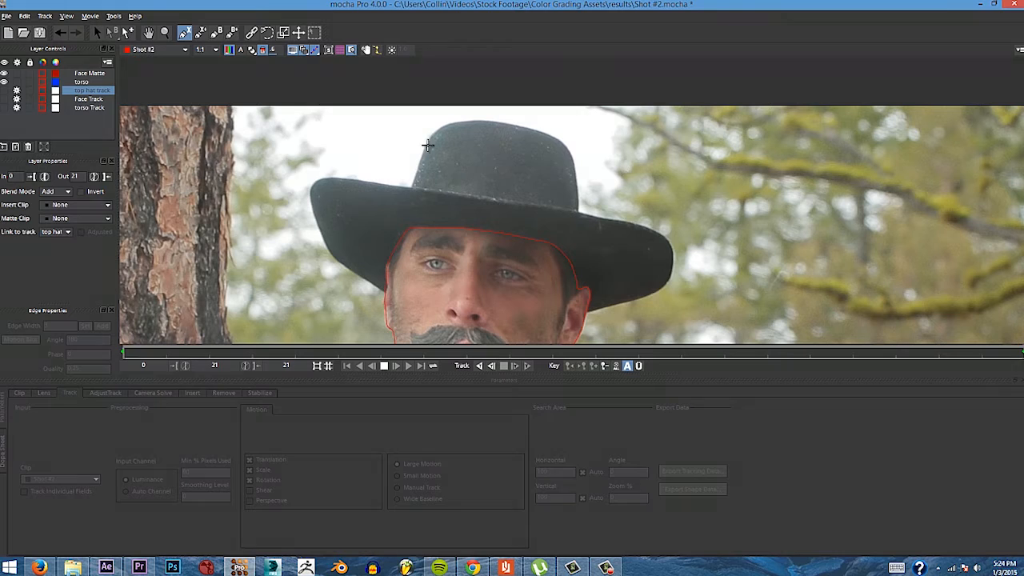
pyautogui.click(432, 128)
pyautogui.click(409, 196)
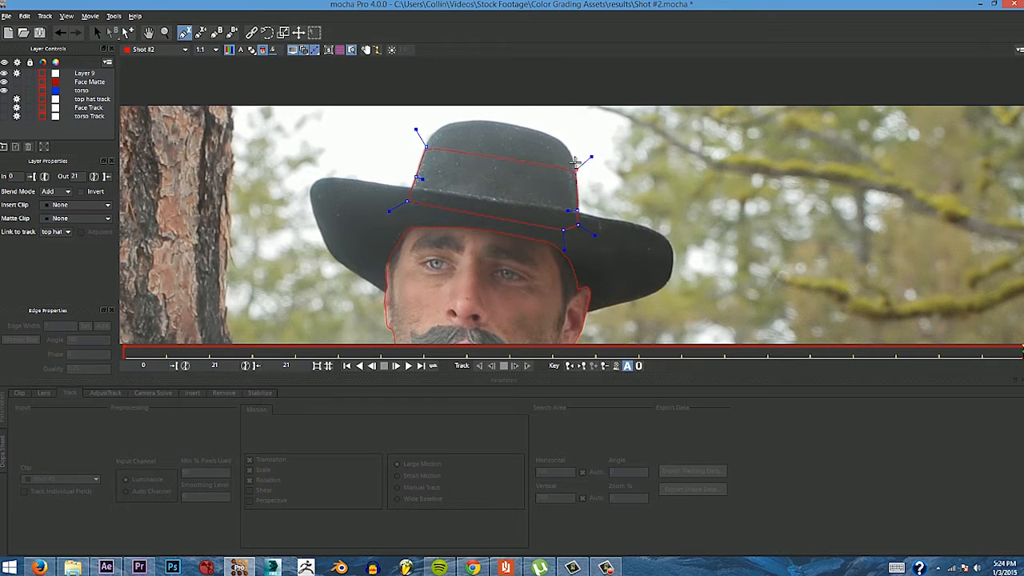
pyautogui.rightClick(456, 131)
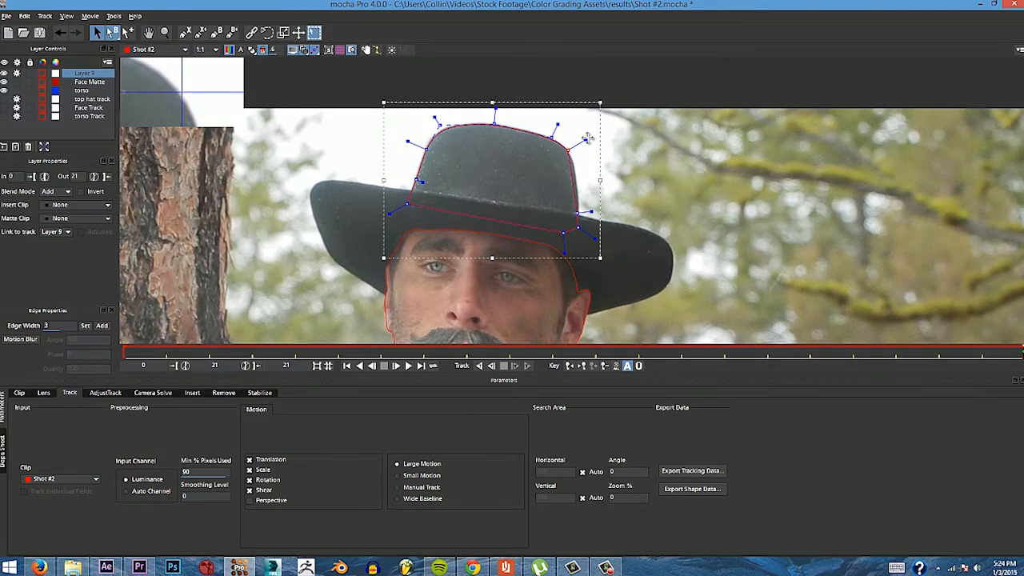
pyautogui.moveTo(580, 211); pyautogui.dragTo(573, 241)
pyautogui.moveTo(408, 204); pyautogui.dragTo(407, 212)
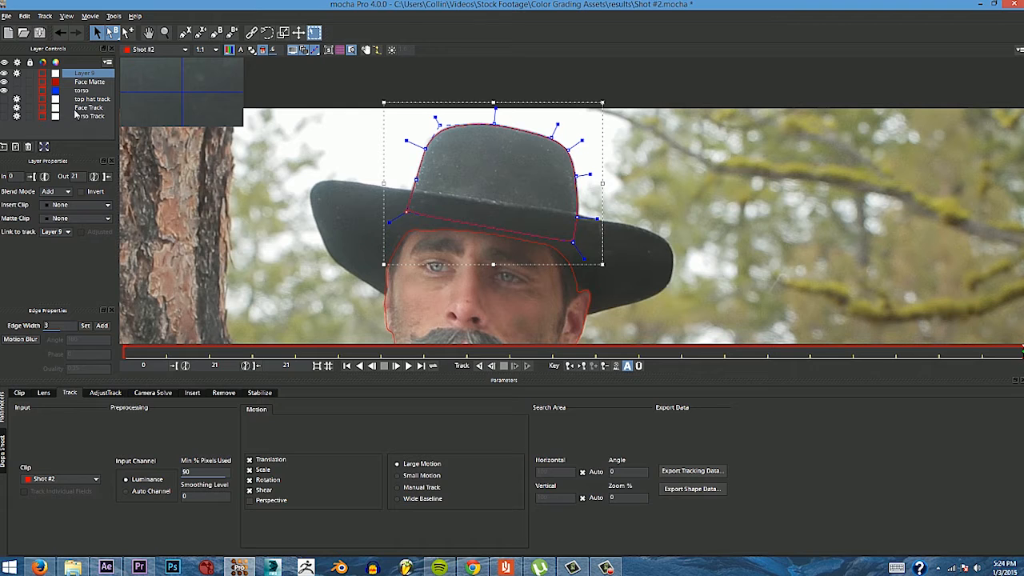
pyautogui.click(57, 231)
pyautogui.click(56, 255)
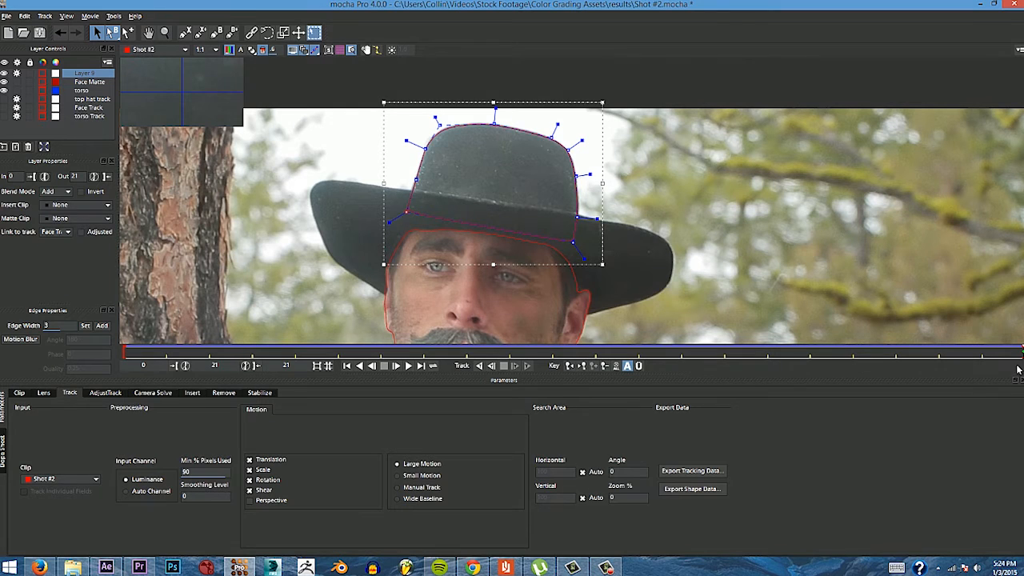
# Step: Adjust the crown matte's points to fit the hat at frame 0
pyautogui.moveTo(996, 352); pyautogui.dragTo(647, 337)
pyautogui.moveTo(552, 175); pyautogui.dragTo(544, 176)
pyautogui.hotkey('ctrl', 'z')
pyautogui.moveTo(638, 339); pyautogui.dragTo(123, 332)
pyautogui.moveTo(408, 98); pyautogui.dragTo(424, 105)
pyautogui.moveTo(548, 121); pyautogui.dragTo(542, 138)
pyautogui.click(555, 187)
# Step: Keyframe the crown matte's shape to fit the hat at frames 10 and 4, and return to the first frame
pyautogui.moveTo(124, 350); pyautogui.dragTo(551, 352)
pyautogui.click(407, 118)
pyautogui.moveTo(560, 141); pyautogui.dragTo(553, 142)
pyautogui.moveTo(554, 352); pyautogui.dragTo(296, 352)
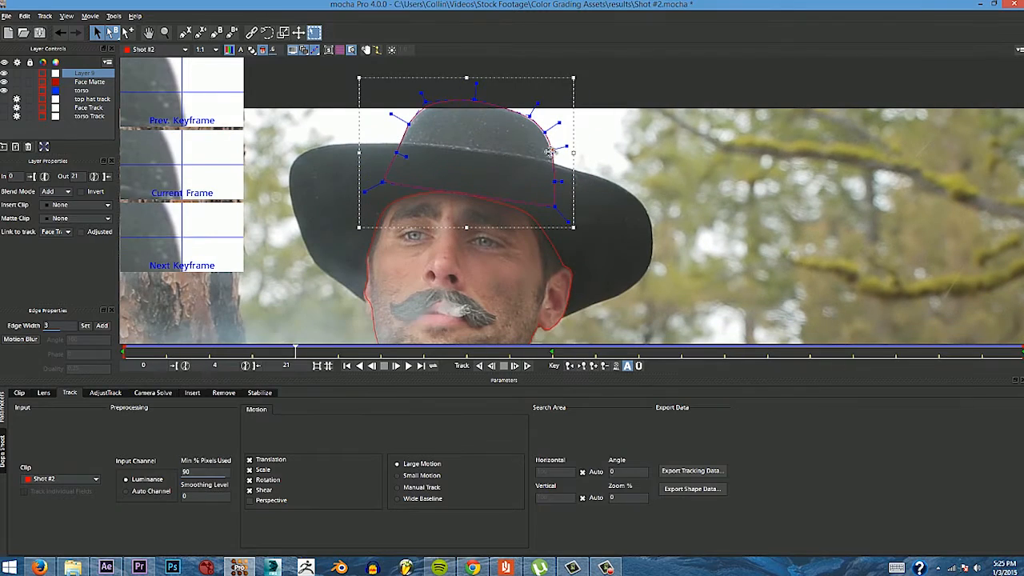
pyautogui.press('Left')
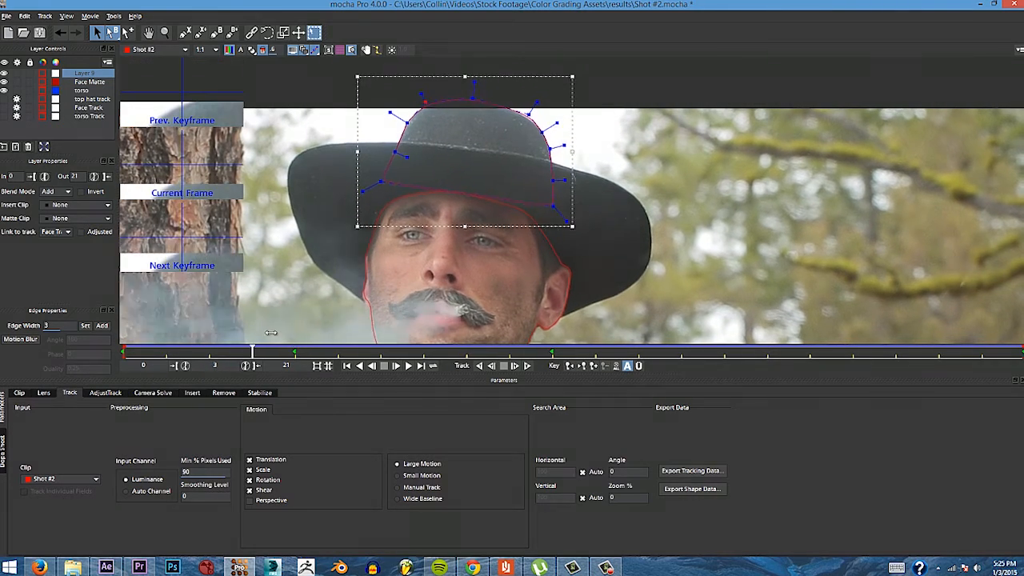
pyautogui.press('Right')
pyautogui.press('Left')
pyautogui.moveTo(346, 352); pyautogui.dragTo(124, 352)
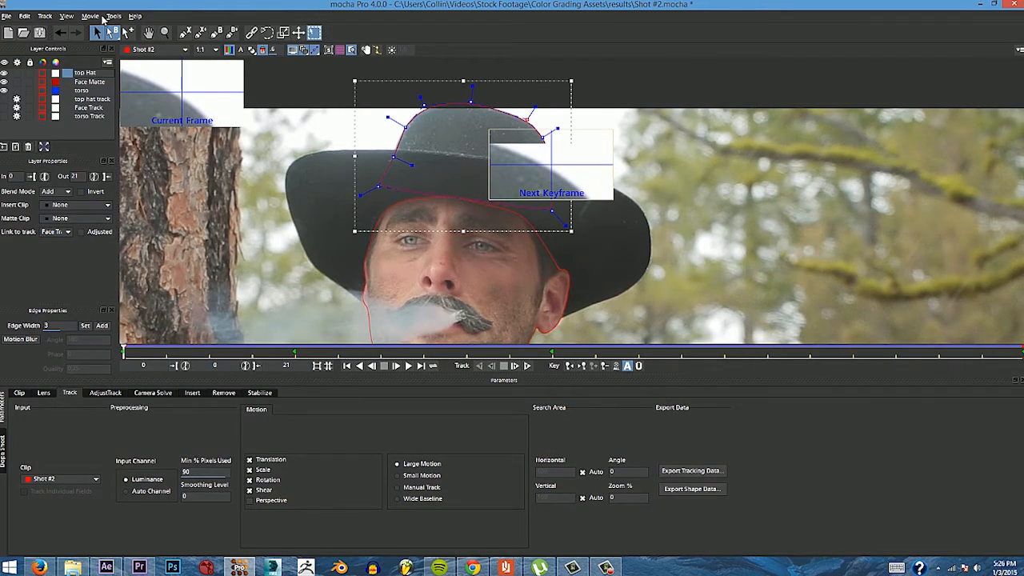
# Step: Rename the crown matte layer as top Hat and set its matte color to green
pyautogui.click(88, 132)
pyautogui.press('x')
pyautogui.moveTo(639, 225); pyautogui.dragTo(663, 195)
pyautogui.click(87, 75)
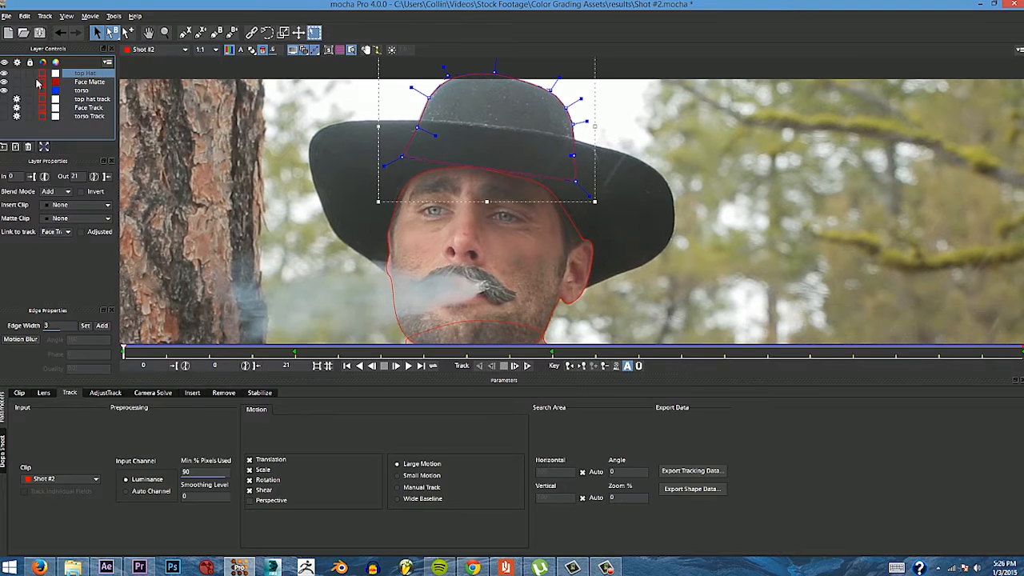
pyautogui.click(55, 73)
pyautogui.click(422, 220)
pyautogui.click(622, 374)
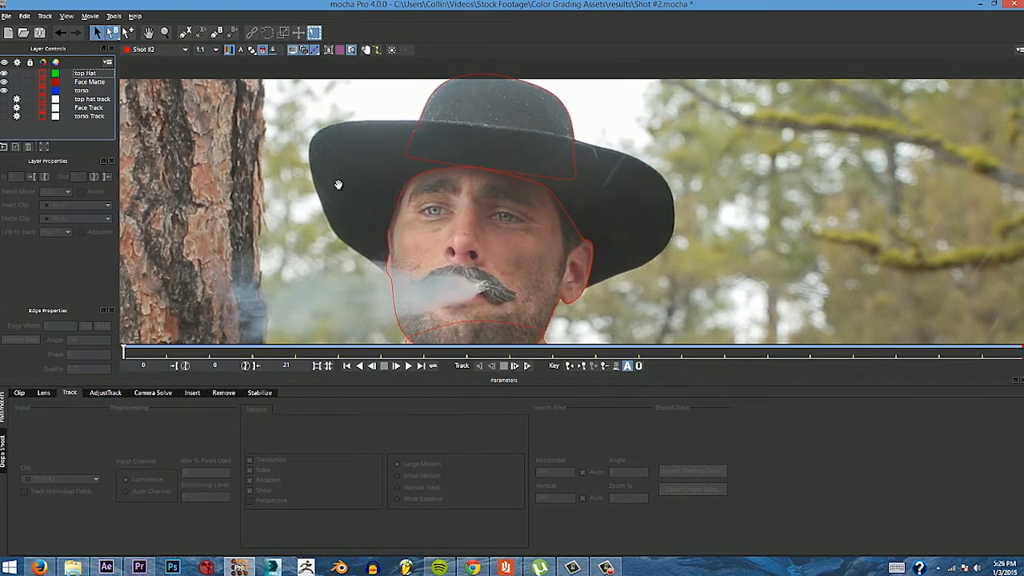
# Step: Draw an X-spline around the hat's brim at frame 21, following the forehead edge, and track it back to the first frame
pyautogui.press('x')
pyautogui.moveTo(257, 186); pyautogui.dragTo(241, 182)
pyautogui.click(724, 353)
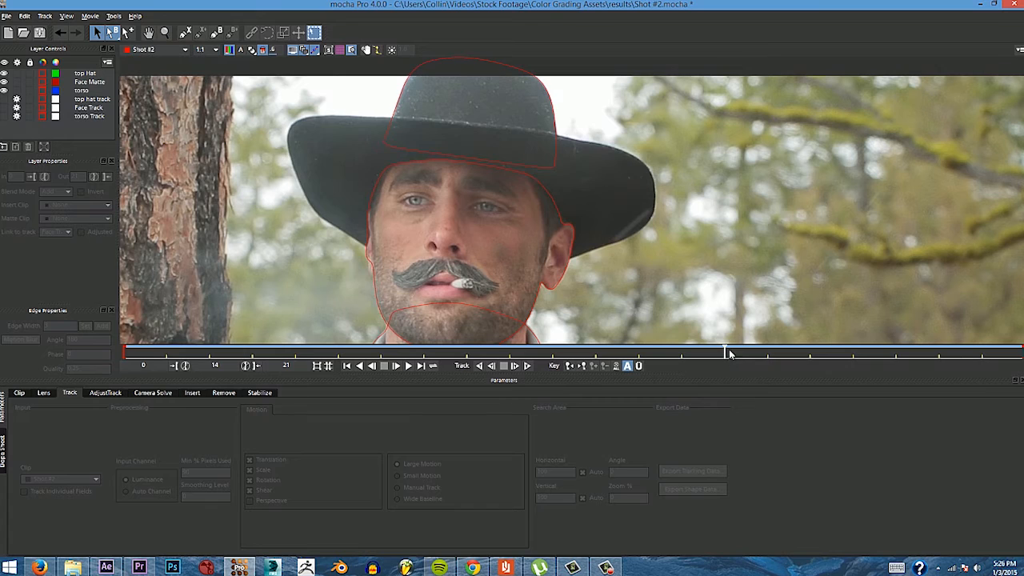
pyautogui.moveTo(724, 353); pyautogui.dragTo(1022, 353)
pyautogui.click(185, 33)
pyautogui.click(347, 150)
pyautogui.click(331, 149)
pyautogui.click(318, 165)
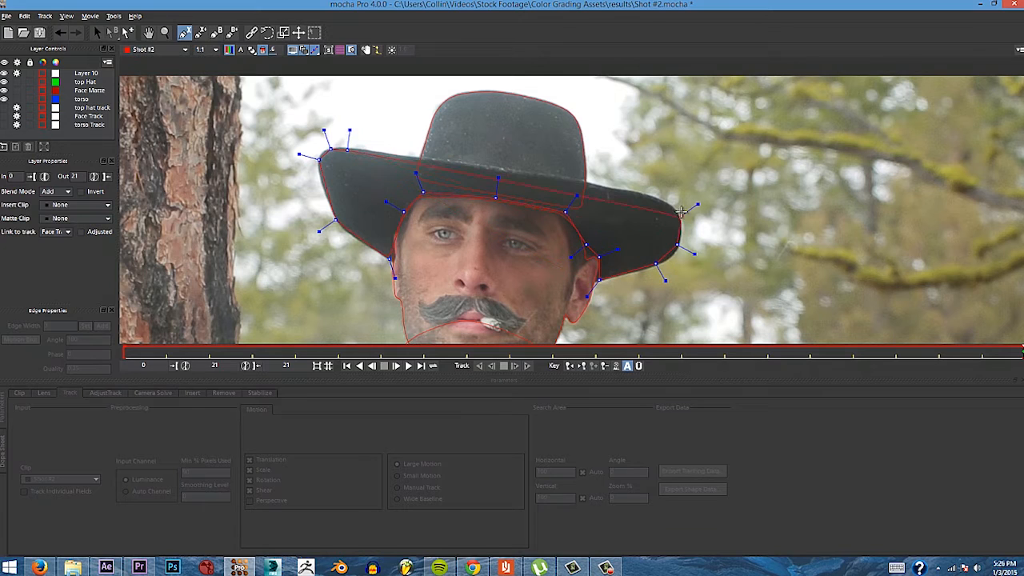
pyautogui.rightClick(503, 169)
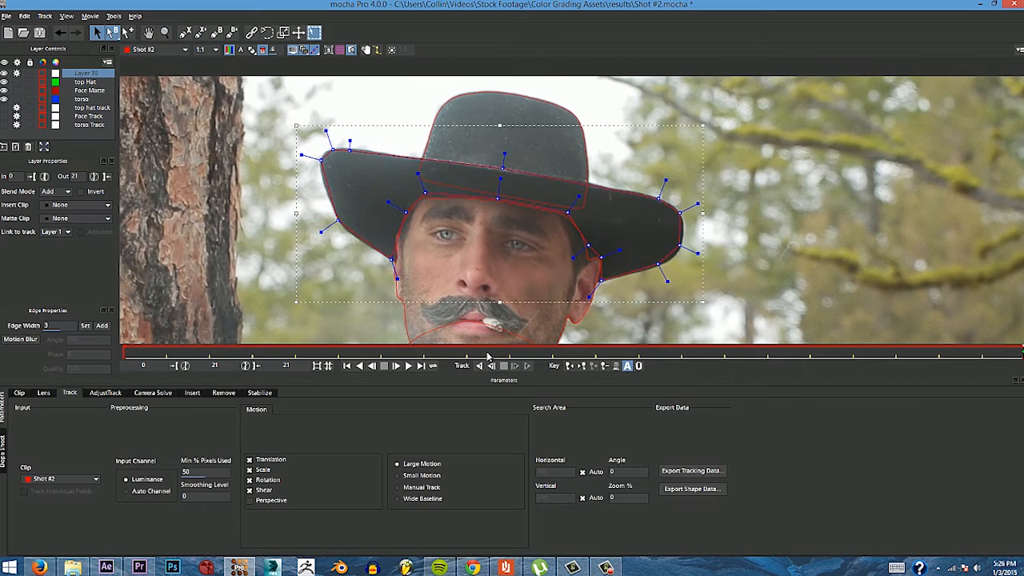
pyautogui.press('z')
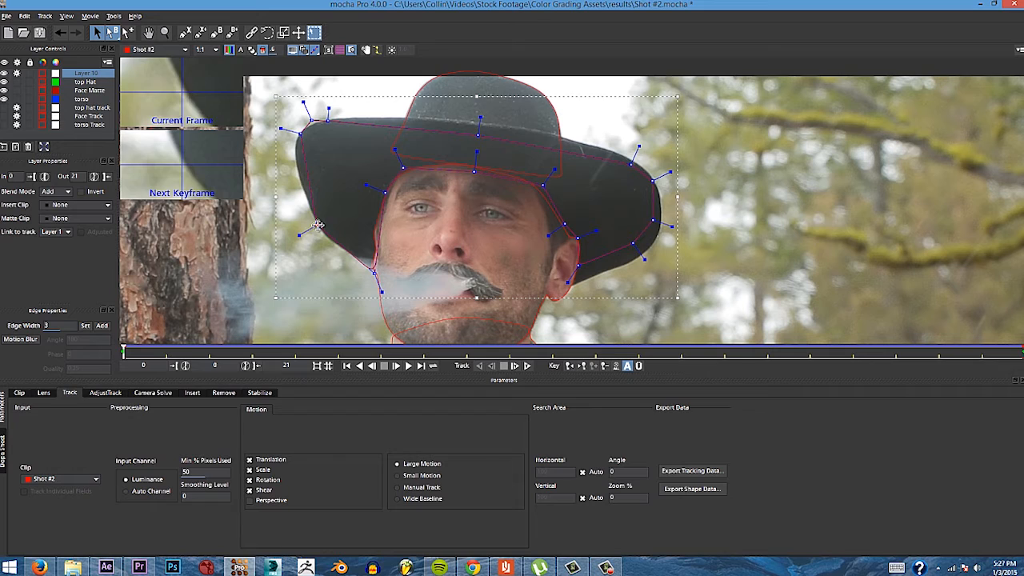
# Step: Adjust the brim shape's points at frame 0 to follow the hat's outer edge and the face's upper outline
pyautogui.moveTo(638, 147); pyautogui.dragTo(639, 142)
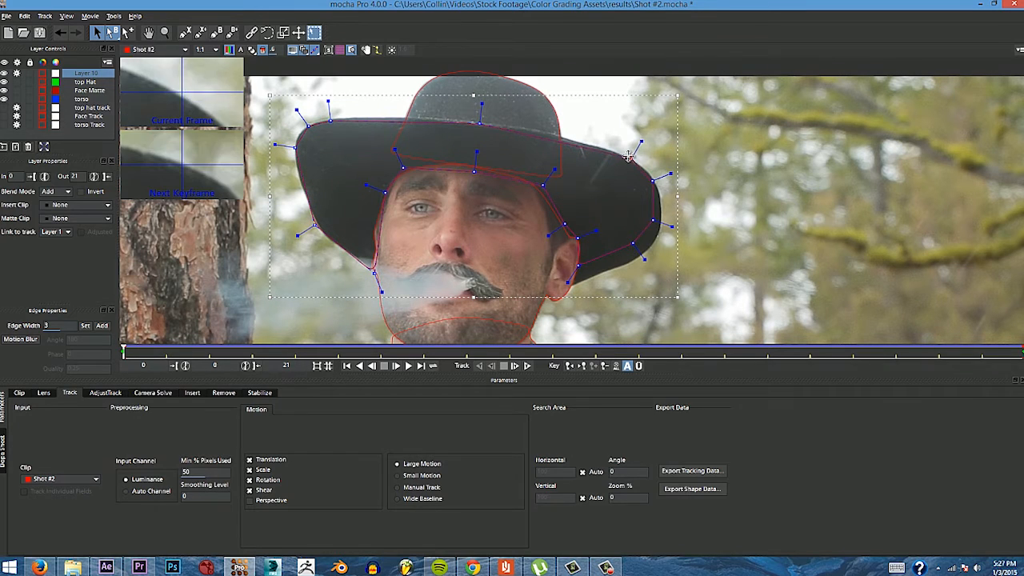
pyautogui.moveTo(671, 227); pyautogui.dragTo(638, 258)
pyautogui.moveTo(577, 238); pyautogui.dragTo(583, 237)
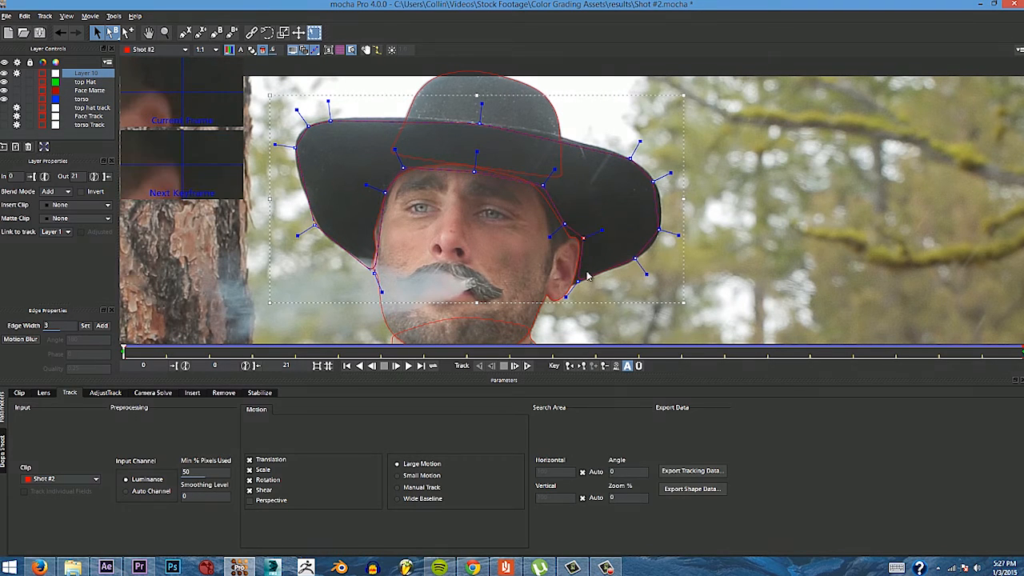
pyautogui.moveTo(566, 280); pyautogui.dragTo(576, 281)
pyautogui.moveTo(381, 292); pyautogui.dragTo(378, 286)
pyautogui.moveTo(385, 193); pyautogui.dragTo(372, 197)
pyautogui.moveTo(474, 170); pyautogui.dragTo(476, 161)
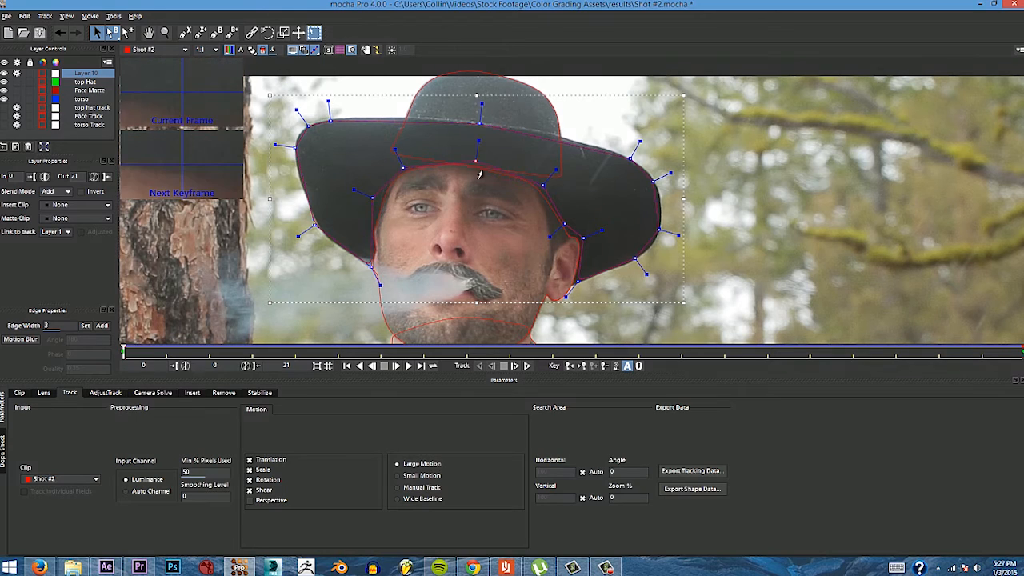
pyautogui.moveTo(403, 168); pyautogui.dragTo(404, 165)
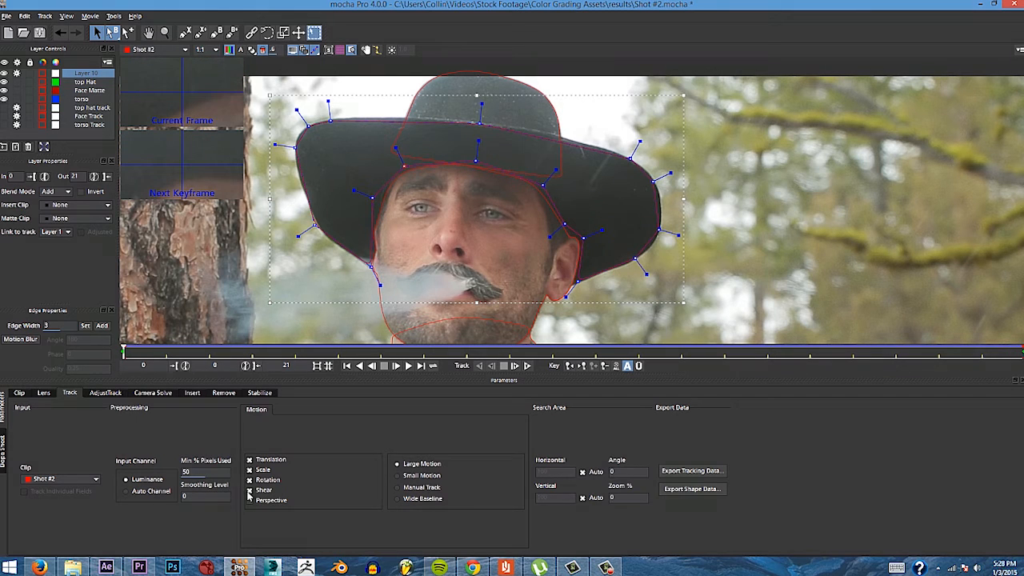
# Step: Turn off shear, rename the brim layer as bottom hat, and move it below the torso matte with its outline hidden
pyautogui.moveTo(126, 352); pyautogui.dragTo(123, 328)
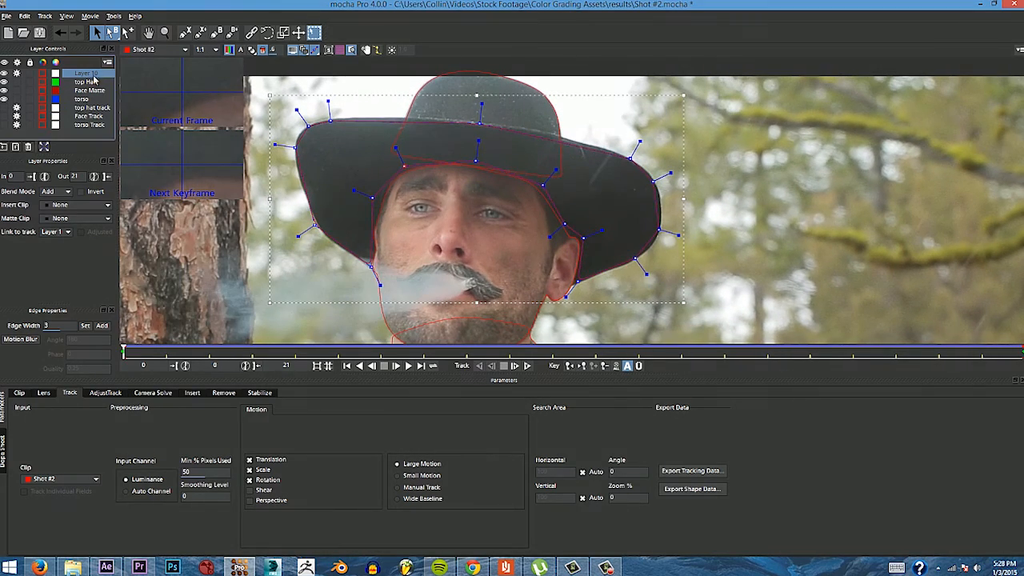
pyautogui.moveTo(77, 68); pyautogui.dragTo(80, 100)
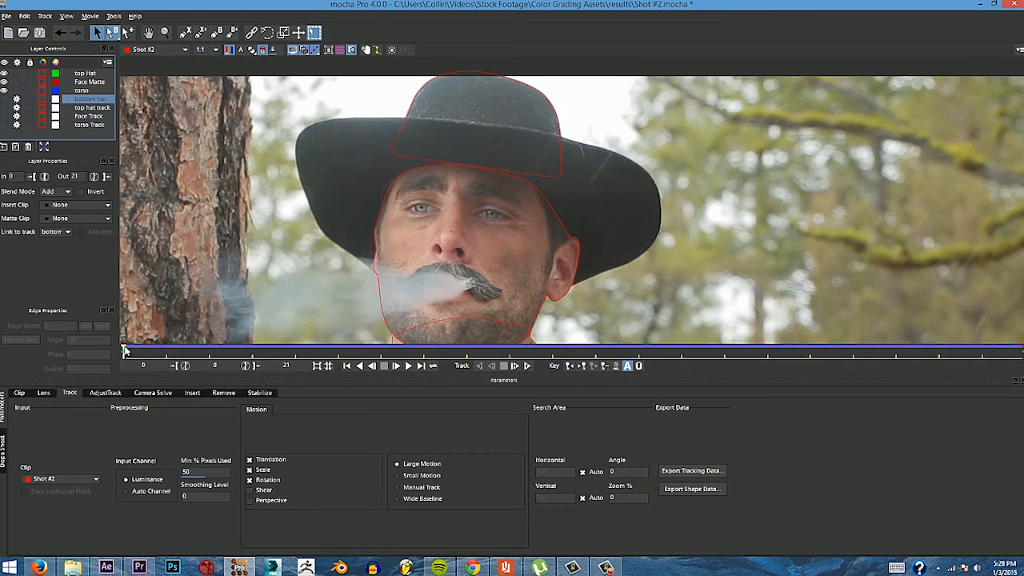
# Step: Draw a closed X-spline around the hat's brim at frame 21, passing across the face just above the mustache
pyautogui.hotkey('ctrl', 't')
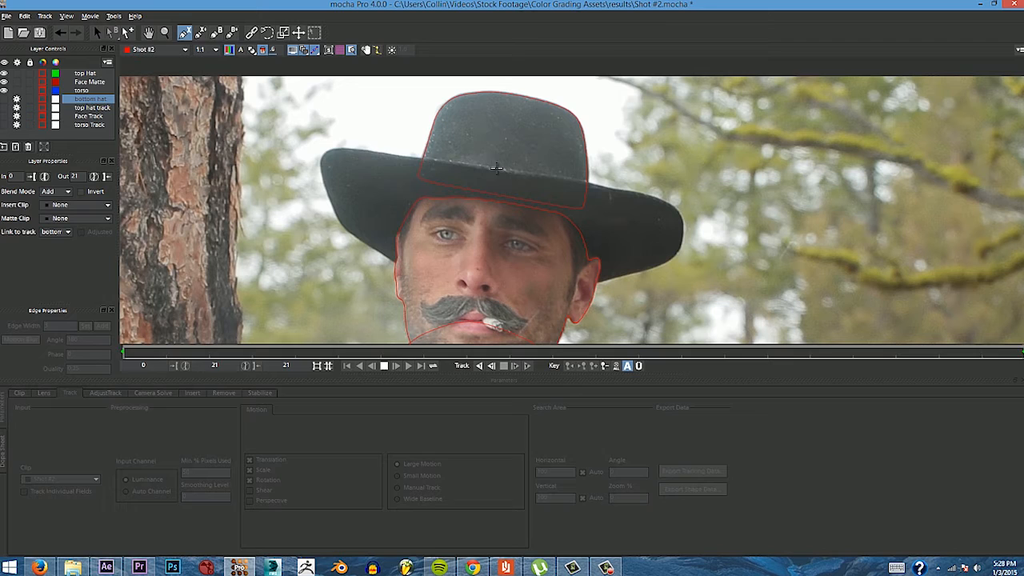
pyautogui.click(495, 168)
pyautogui.click(372, 152)
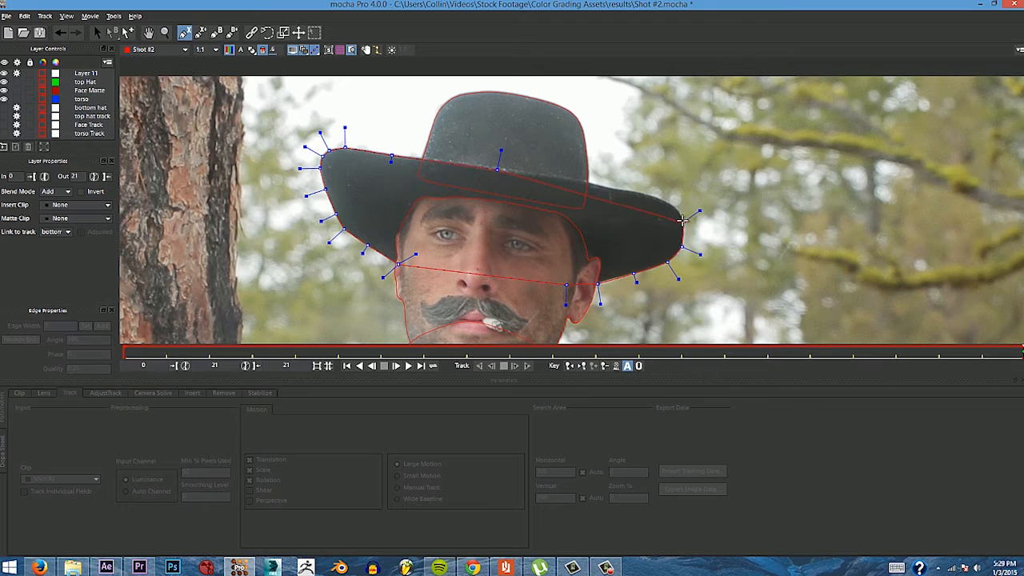
pyautogui.rightClick(516, 158)
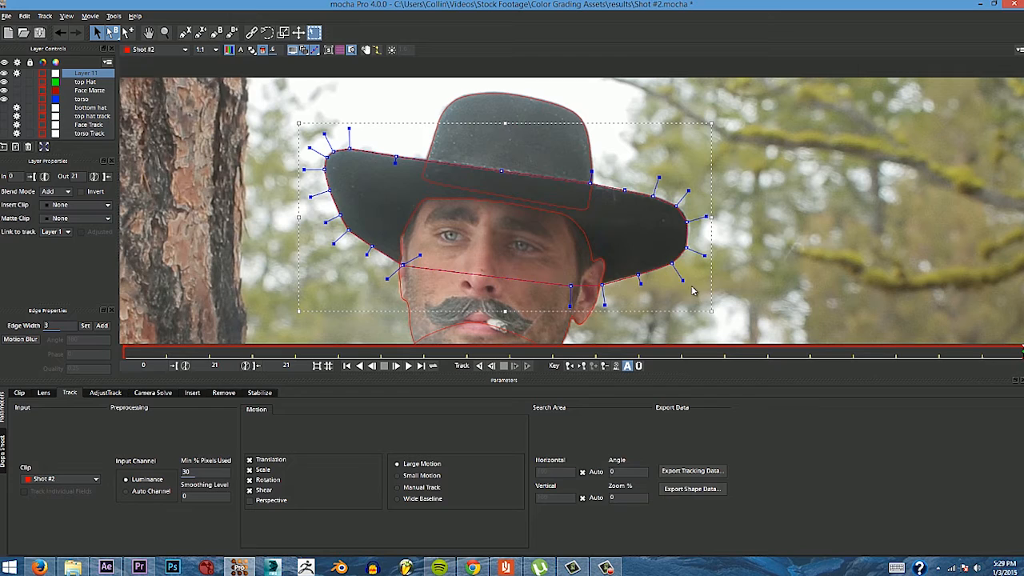
# Step: Refine the new brim shape's points and curve handles at frame 21 to fit the brim's outer edge
pyautogui.moveTo(706, 254); pyautogui.dragTo(702, 255)
pyautogui.moveTo(706, 216); pyautogui.dragTo(684, 195)
pyautogui.moveTo(688, 221); pyautogui.dragTo(689, 221)
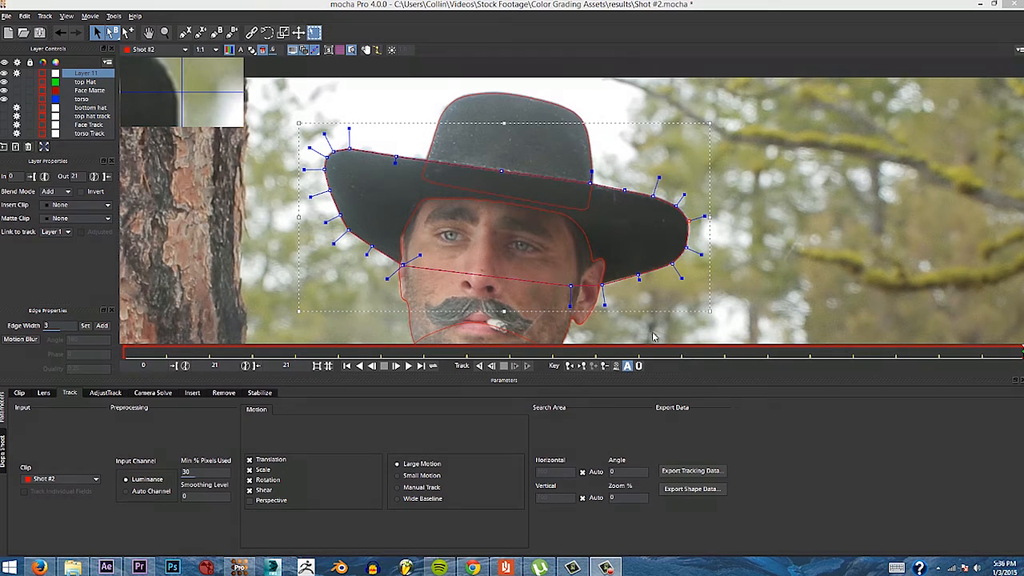
pyautogui.moveTo(639, 279); pyautogui.dragTo(641, 287)
pyautogui.moveTo(602, 285); pyautogui.dragTo(598, 285)
pyautogui.moveTo(324, 133); pyautogui.dragTo(317, 194)
pyautogui.moveTo(325, 222); pyautogui.dragTo(327, 222)
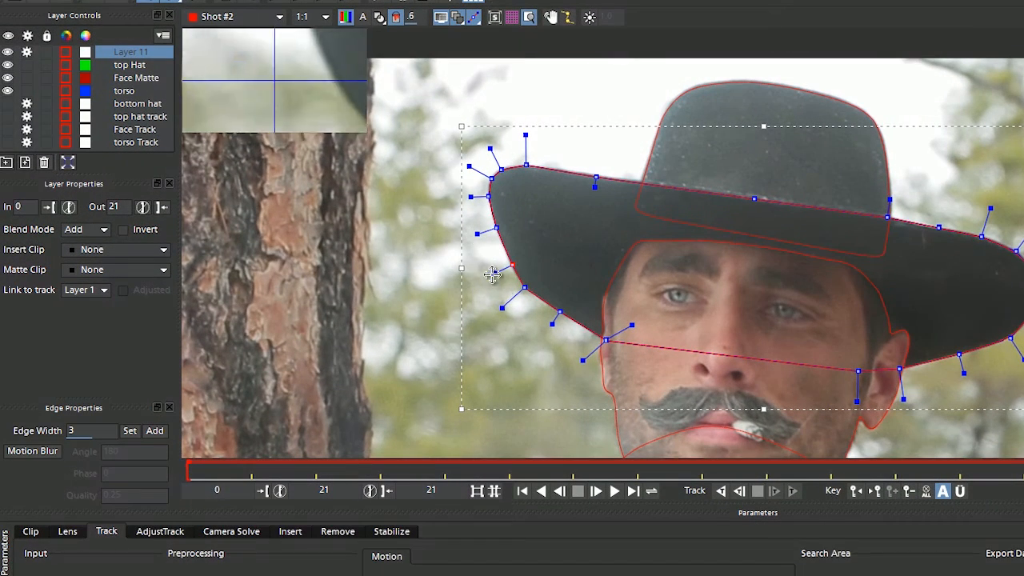
pyautogui.moveTo(502, 307); pyautogui.dragTo(556, 317)
pyautogui.moveTo(582, 360); pyautogui.dragTo(590, 354)
pyautogui.moveTo(595, 187); pyautogui.dragTo(594, 194)
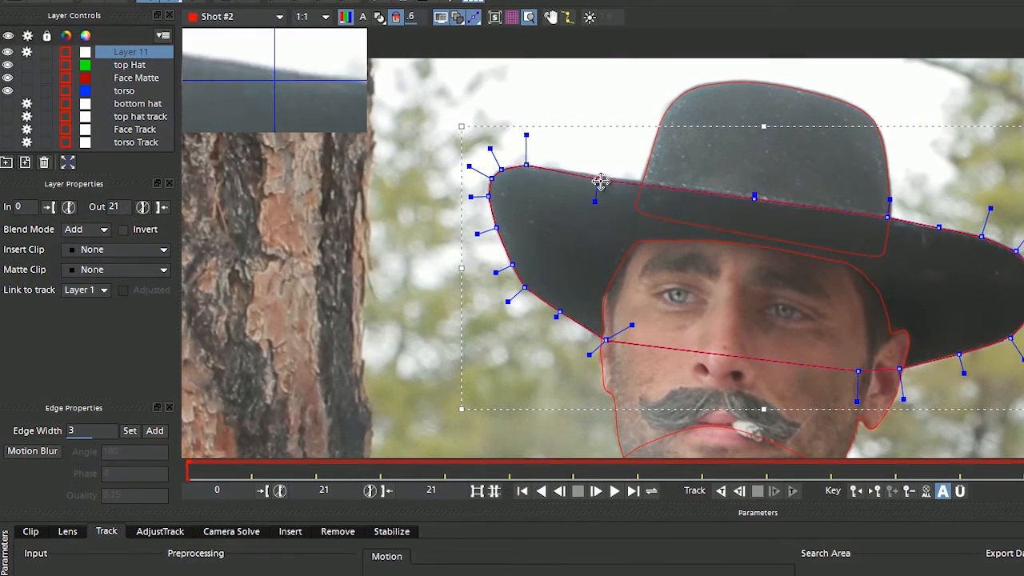
# Step: Rename the new brim layer as bottom hat matte and link it to the bottom hat tracking layer
pyautogui.doubleClick(132, 51)
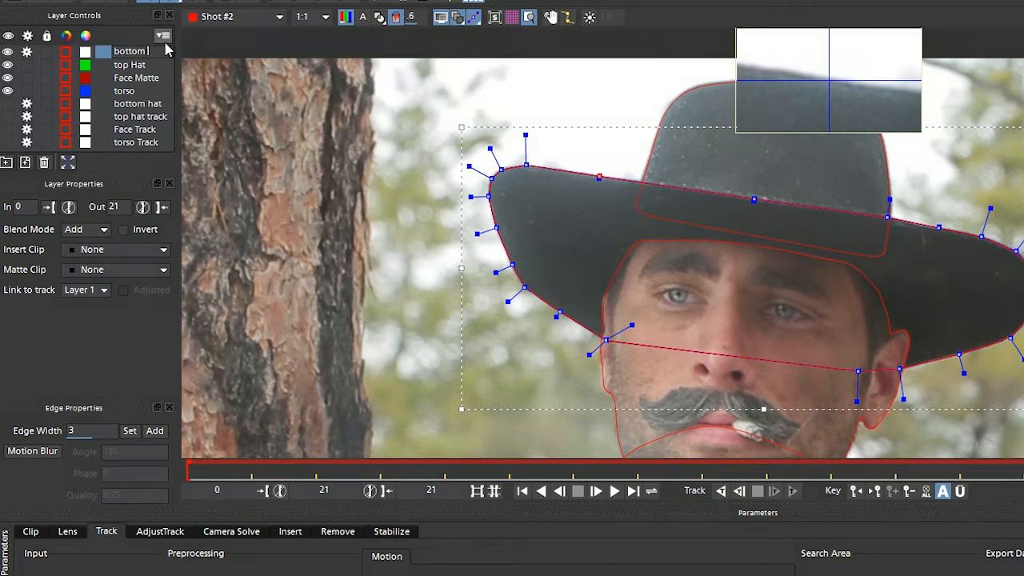
pyautogui.click(152, 91)
pyautogui.click(148, 51)
pyautogui.click(152, 90)
pyautogui.click(147, 51)
pyautogui.click(85, 289)
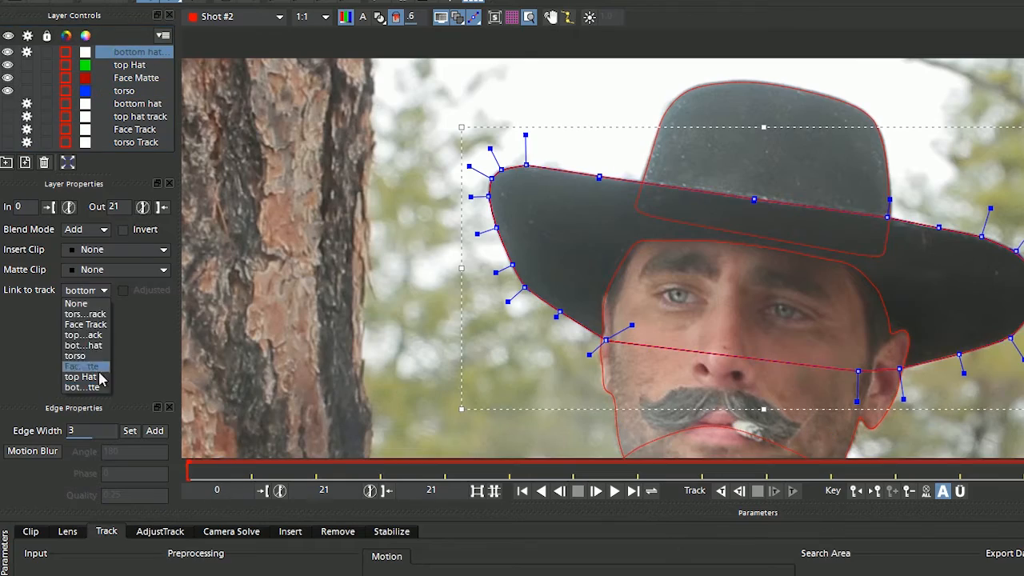
pyautogui.click(96, 360)
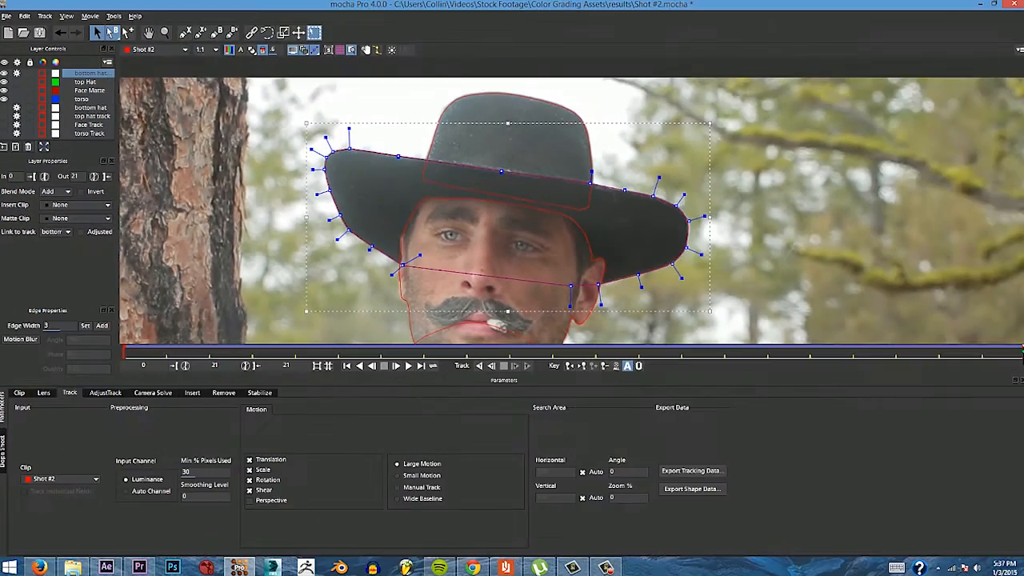
# Step: At frame 10, move the brim matte's lower points and image-left points onto the hat's edge
pyautogui.moveTo(1019, 358); pyautogui.dragTo(594, 346)
pyautogui.moveTo(551, 257); pyautogui.dragTo(549, 273)
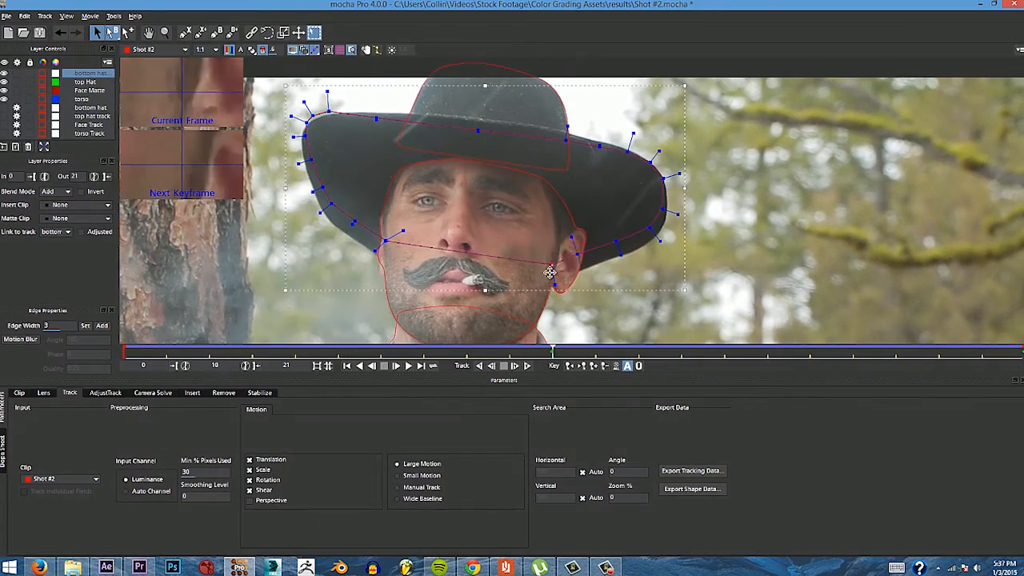
pyautogui.moveTo(386, 240); pyautogui.dragTo(350, 234)
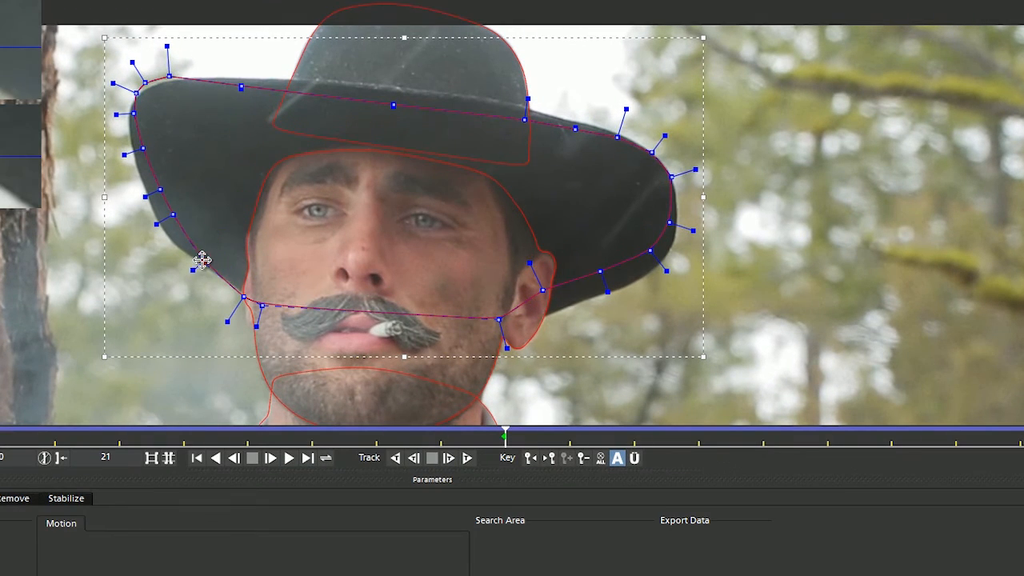
pyautogui.moveTo(202, 260); pyautogui.dragTo(167, 240)
pyautogui.moveTo(160, 189); pyautogui.dragTo(142, 187)
pyautogui.moveTo(142, 149); pyautogui.dragTo(130, 115)
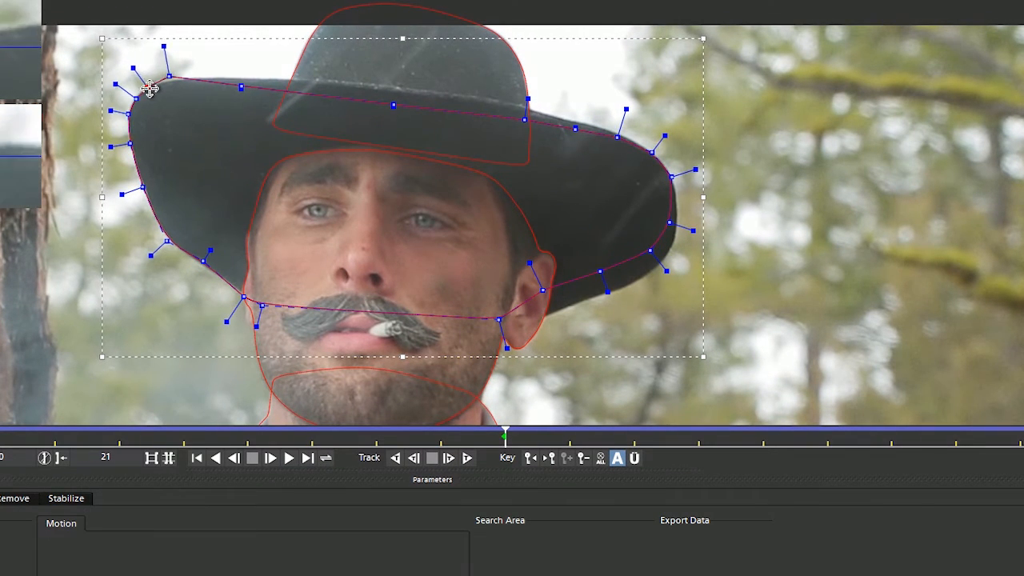
# Step: Fit the brim matte's upper edge and image-right side to the hat at frame 10, down to the ear
pyautogui.moveTo(241, 85); pyautogui.dragTo(244, 78)
pyautogui.moveTo(394, 104); pyautogui.dragTo(393, 80)
pyautogui.moveTo(524, 120); pyautogui.dragTo(520, 106)
pyautogui.moveTo(575, 128); pyautogui.dragTo(618, 133)
pyautogui.click(671, 176)
pyautogui.moveTo(669, 223); pyautogui.dragTo(665, 262)
pyautogui.moveTo(600, 272); pyautogui.dragTo(606, 293)
pyautogui.moveTo(543, 290); pyautogui.dragTo(535, 319)
pyautogui.moveTo(608, 292); pyautogui.dragTo(612, 291)
pyautogui.moveTo(535, 320); pyautogui.dragTo(571, 305)
pyautogui.moveTo(500, 320); pyautogui.dragTo(512, 329)
# Step: Refit the brim matte's points around the hat's outer edge at frame 3
pyautogui.moveTo(504, 434); pyautogui.dragTo(54, 435)
pyautogui.moveTo(208, 266); pyautogui.dragTo(197, 281)
pyautogui.moveTo(171, 247); pyautogui.dragTo(159, 246)
pyautogui.moveTo(148, 192); pyautogui.dragTo(144, 178)
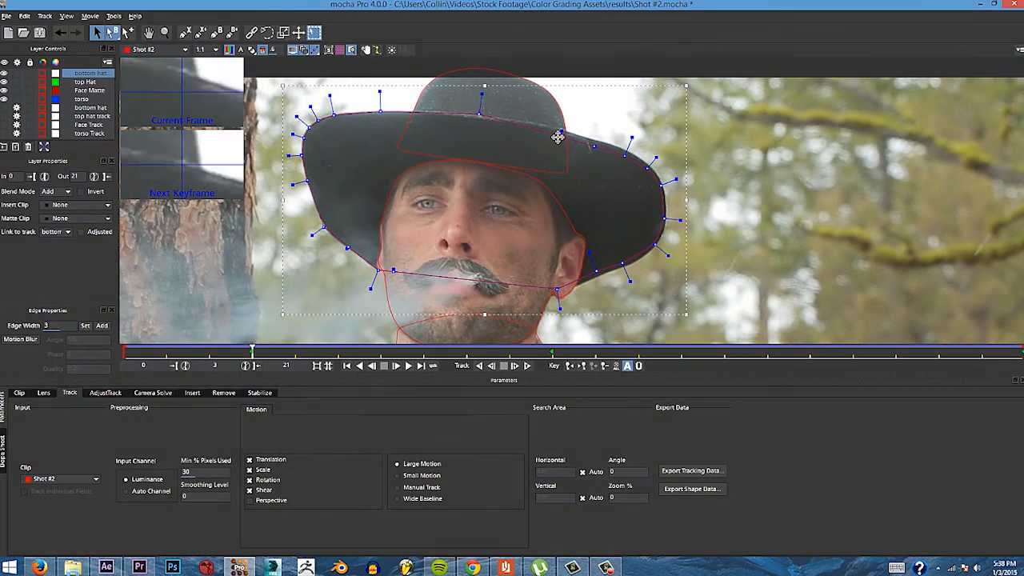
pyautogui.moveTo(631, 141); pyautogui.dragTo(624, 152)
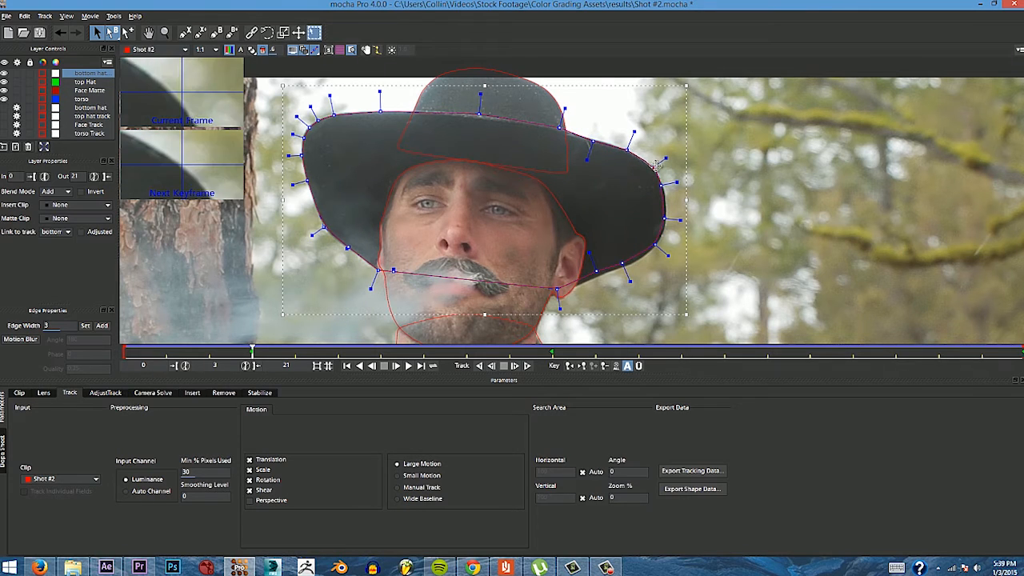
pyautogui.moveTo(622, 263); pyautogui.dragTo(555, 289)
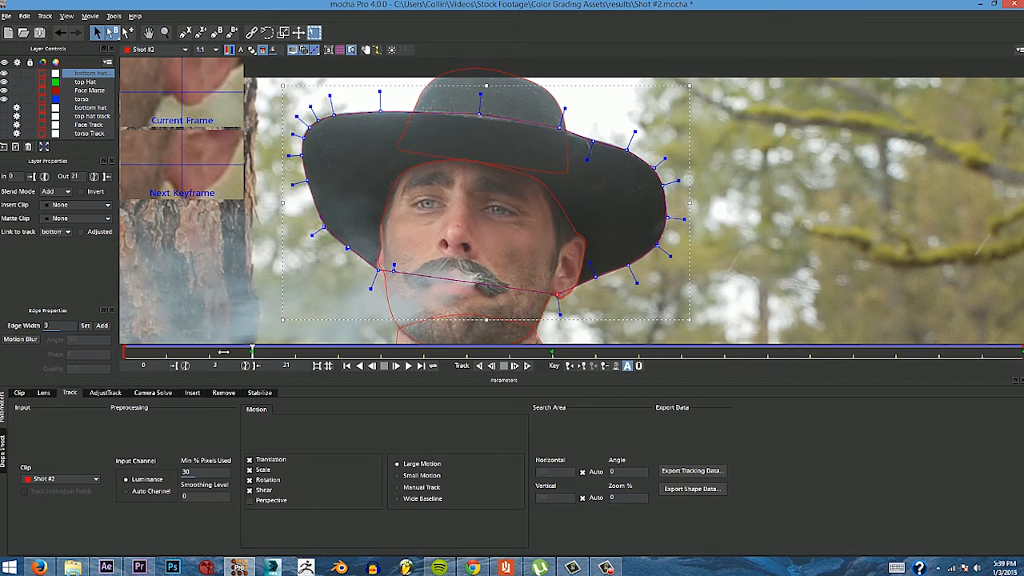
# Step: Adjust the brim matte's points at frame 0 to follow the hat's edge and the area beside the ear
pyautogui.moveTo(224, 352); pyautogui.dragTo(124, 352)
pyautogui.moveTo(297, 163); pyautogui.dragTo(300, 161)
pyautogui.moveTo(319, 238); pyautogui.dragTo(325, 233)
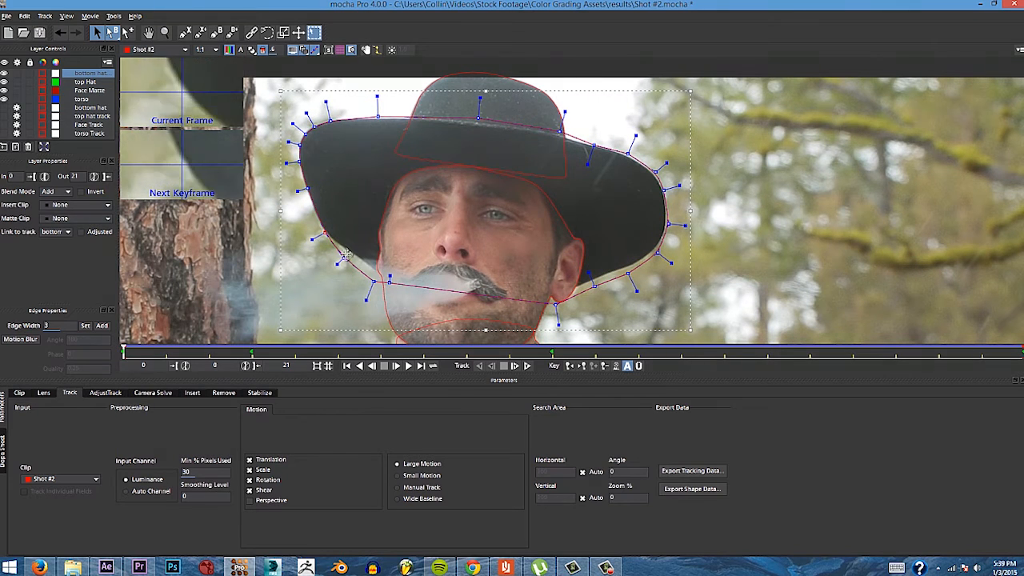
pyautogui.moveTo(554, 303); pyautogui.dragTo(551, 290)
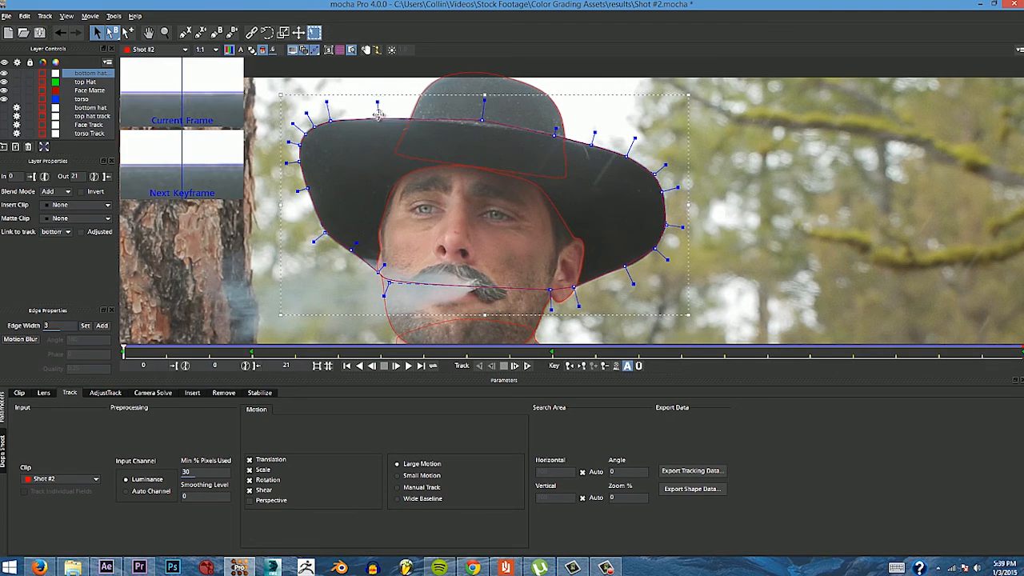
# Step: Correct the brim matte's points at frame 2 along the ear, the underside and both brim ends
pyautogui.moveTo(123, 353); pyautogui.dragTo(208, 352)
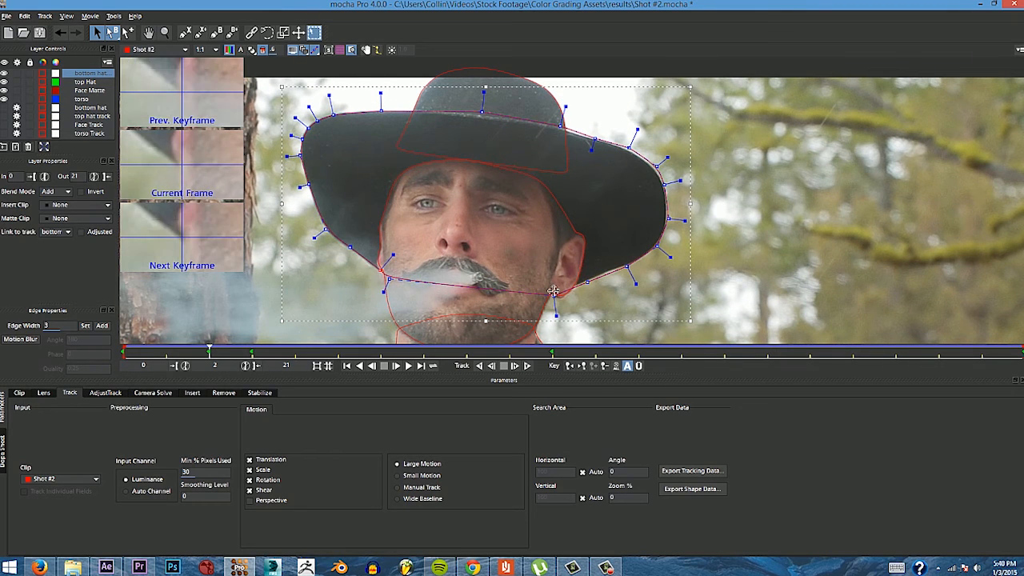
pyautogui.moveTo(554, 295); pyautogui.dragTo(551, 289)
pyautogui.moveTo(627, 266); pyautogui.dragTo(625, 265)
pyautogui.moveTo(588, 281); pyautogui.dragTo(588, 278)
pyautogui.moveTo(669, 219); pyautogui.dragTo(556, 126)
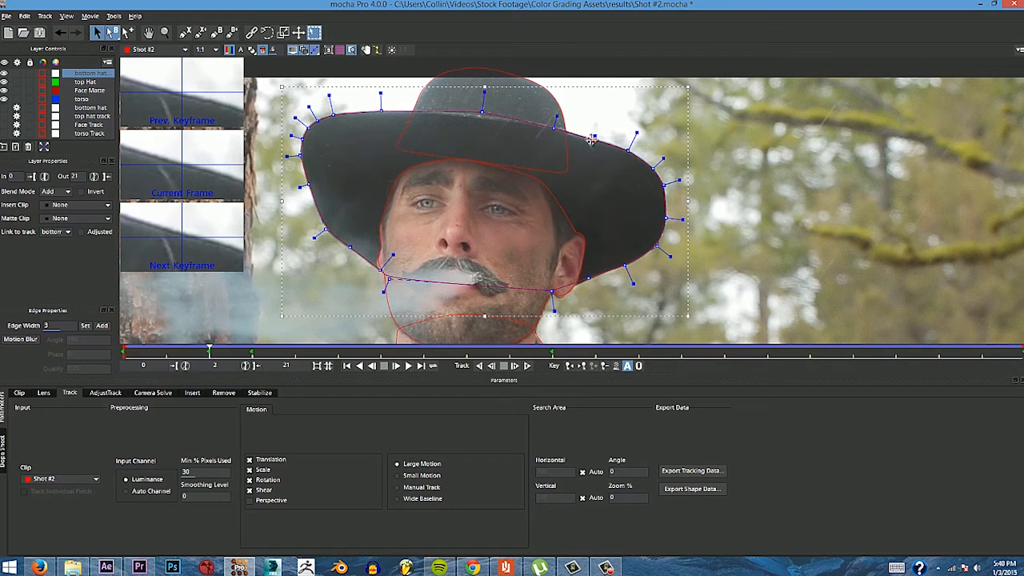
pyautogui.moveTo(297, 159); pyautogui.dragTo(300, 157)
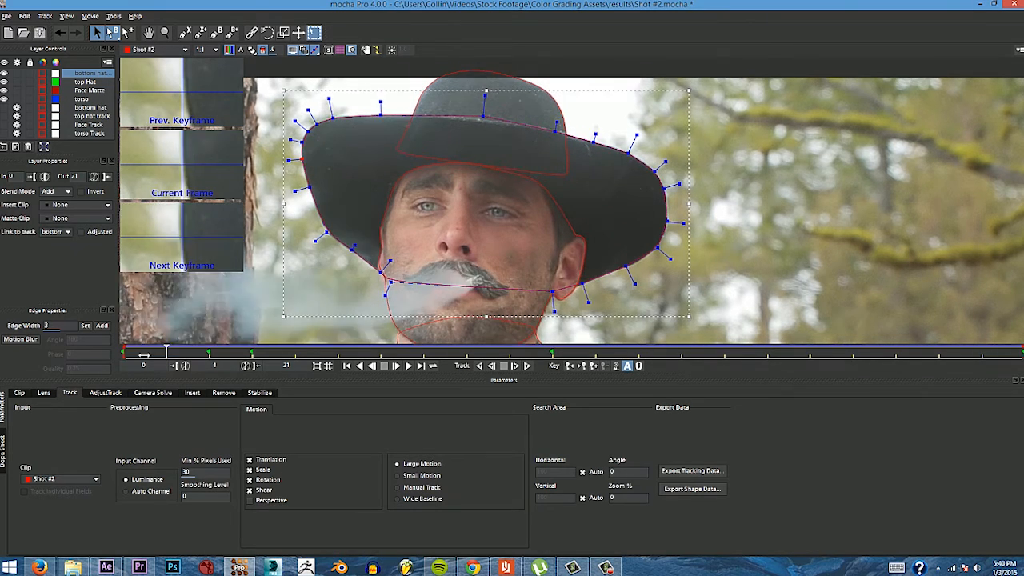
# Step: Correct the brim matte's upper edge, lower edge and ear-side points at frame 4
pyautogui.moveTo(210, 350); pyautogui.dragTo(296, 351)
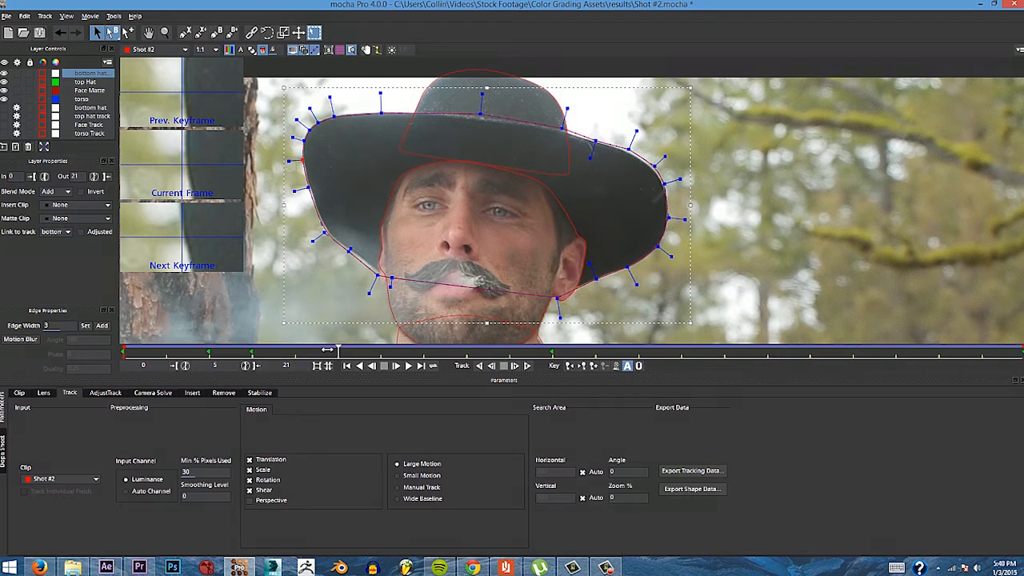
pyautogui.moveTo(349, 253); pyautogui.dragTo(354, 246)
pyautogui.moveTo(566, 128); pyautogui.dragTo(558, 126)
pyautogui.moveTo(594, 142); pyautogui.dragTo(632, 154)
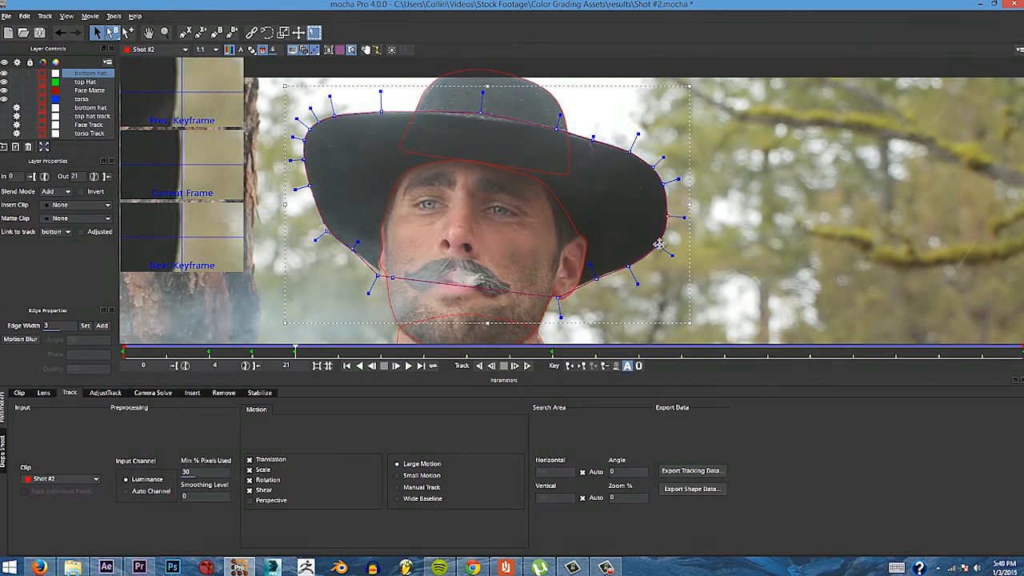
pyautogui.moveTo(557, 297); pyautogui.dragTo(553, 288)
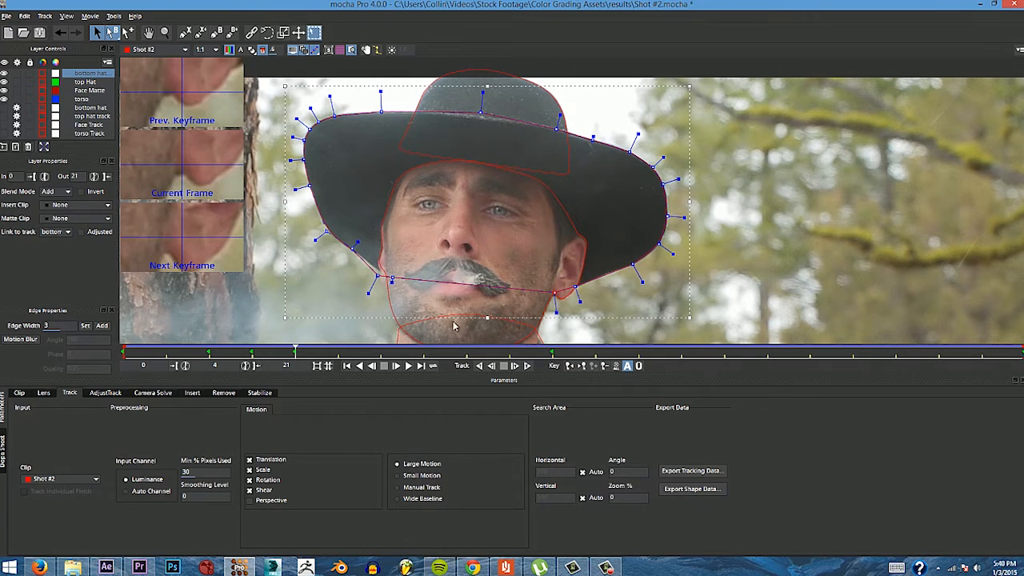
# Step: Correct the brim matte's points against the hat's edge at frames 5, 7, 8 and 9
pyautogui.click(340, 349)
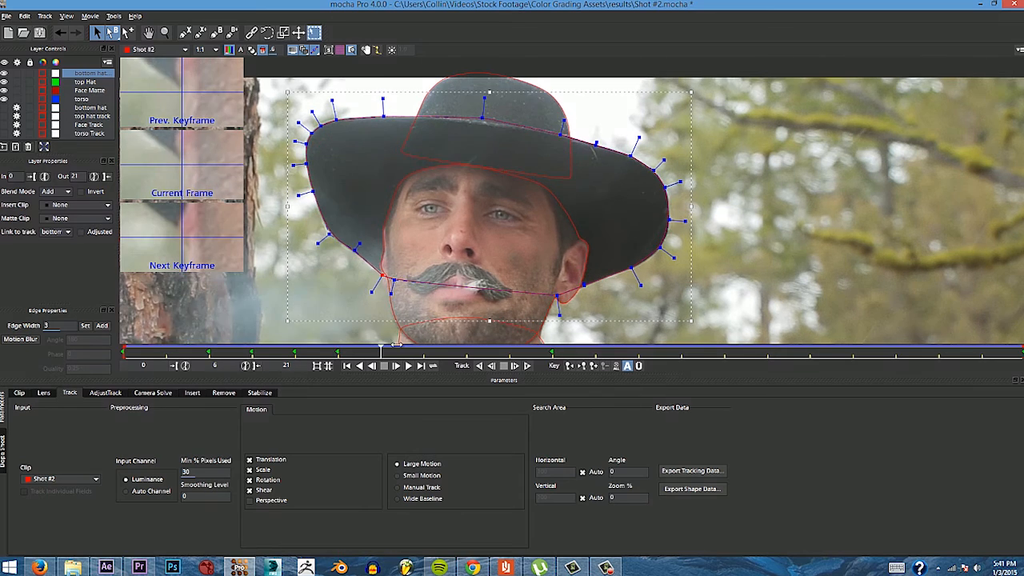
pyautogui.moveTo(342, 350); pyautogui.dragTo(425, 349)
pyautogui.moveTo(582, 284); pyautogui.dragTo(590, 286)
pyautogui.click(632, 264)
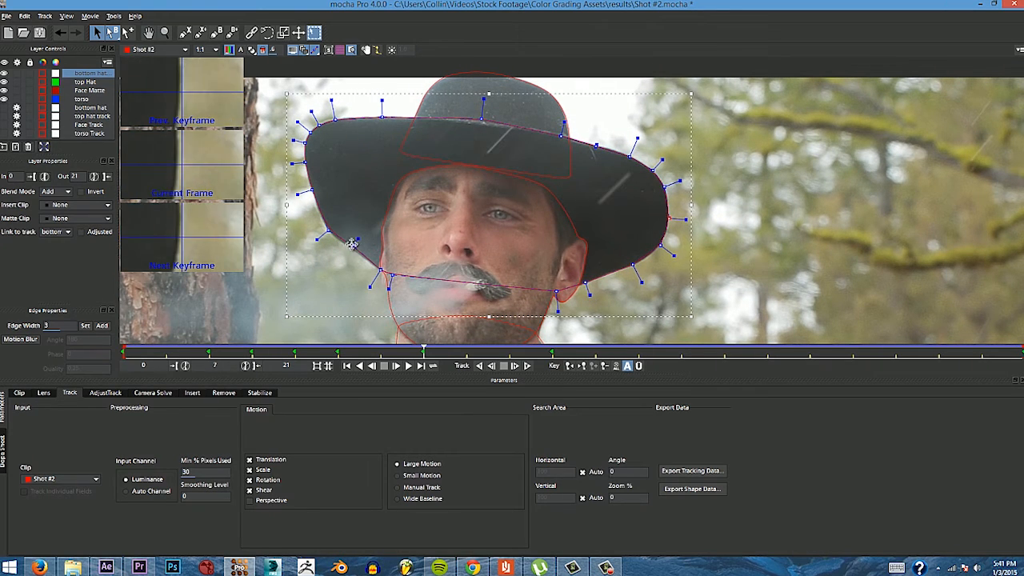
pyautogui.click(328, 231)
pyautogui.press('Right')
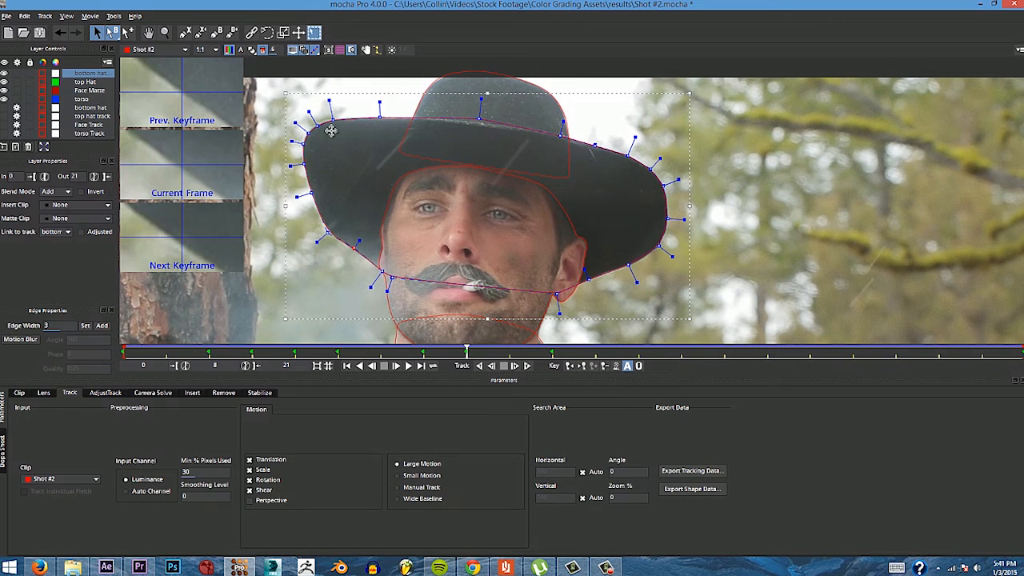
pyautogui.press('Right')
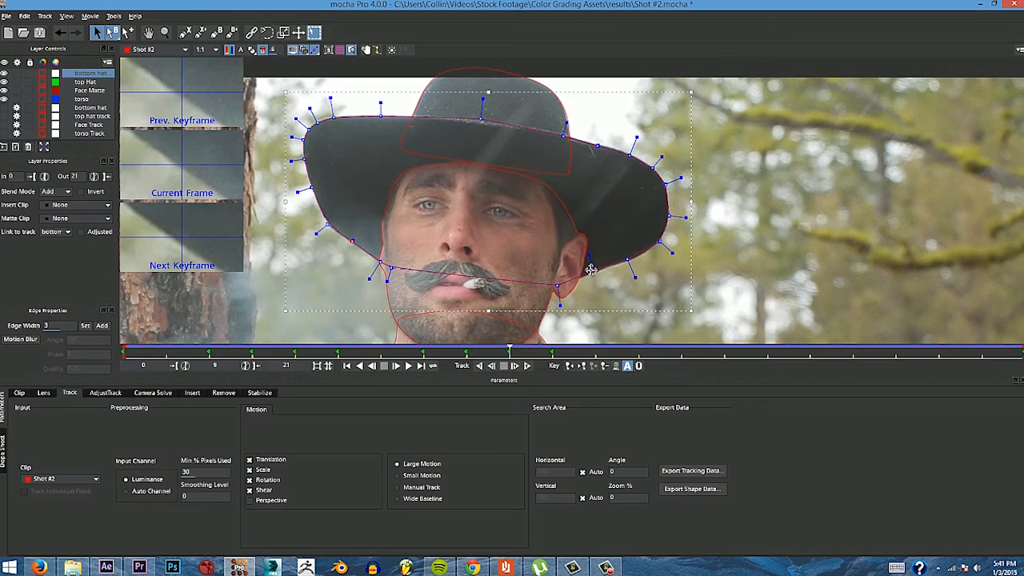
# Step: Refit the brim matte at frame 12, tightening its underside, crown-side edge and the point beside the ear
pyautogui.click(533, 344)
pyautogui.moveTo(533, 344); pyautogui.dragTo(648, 354)
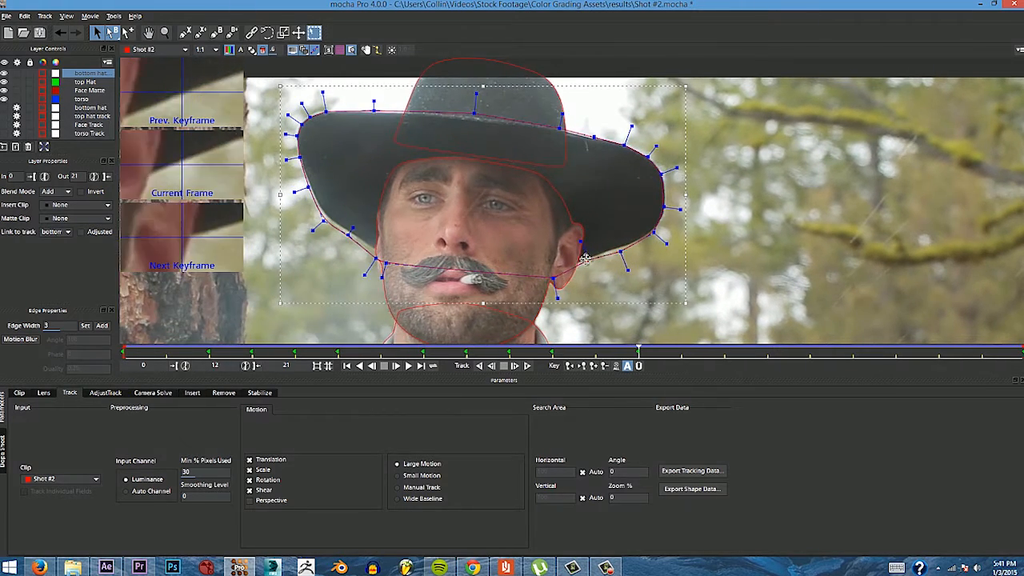
pyautogui.moveTo(374, 255); pyautogui.dragTo(378, 253)
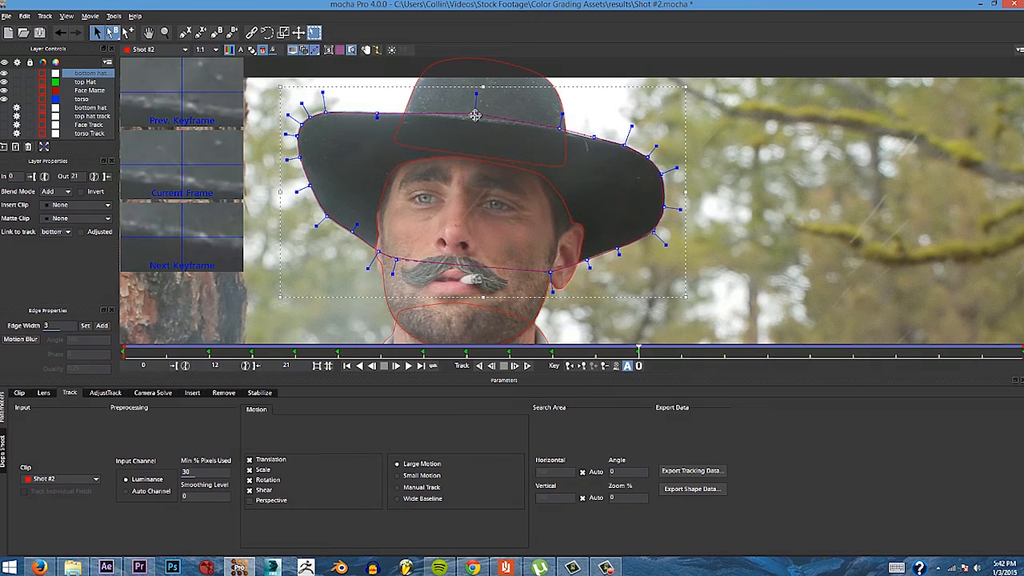
pyautogui.moveTo(475, 94); pyautogui.dragTo(477, 97)
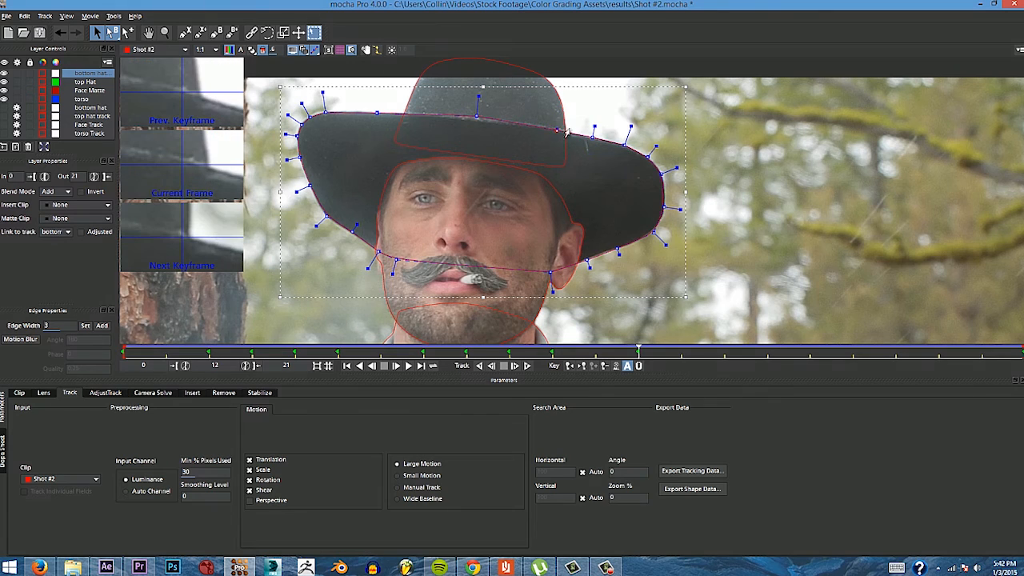
pyautogui.moveTo(588, 264); pyautogui.dragTo(579, 259)
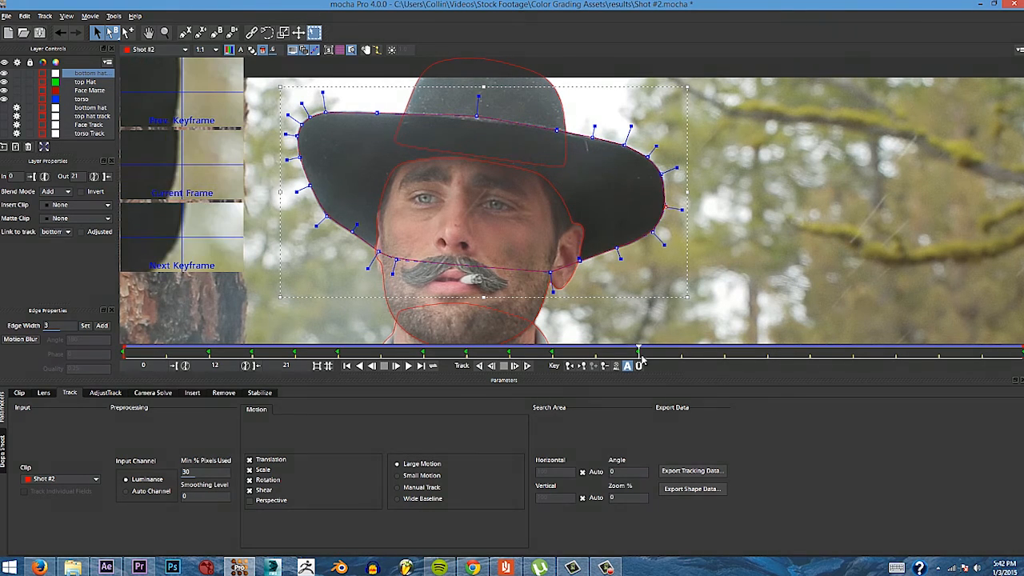
# Step: Adjust the brim matte's lower points on both sides of the face at frame 11
pyautogui.press(',')
pyautogui.moveTo(596, 276); pyautogui.dragTo(634, 264)
pyautogui.moveTo(351, 227); pyautogui.dragTo(347, 237)
# Step: Fit the brim matte's upper and lower points to the hat's edge at frame 17, then at frame 16
pyautogui.moveTo(596, 352); pyautogui.dragTo(853, 352)
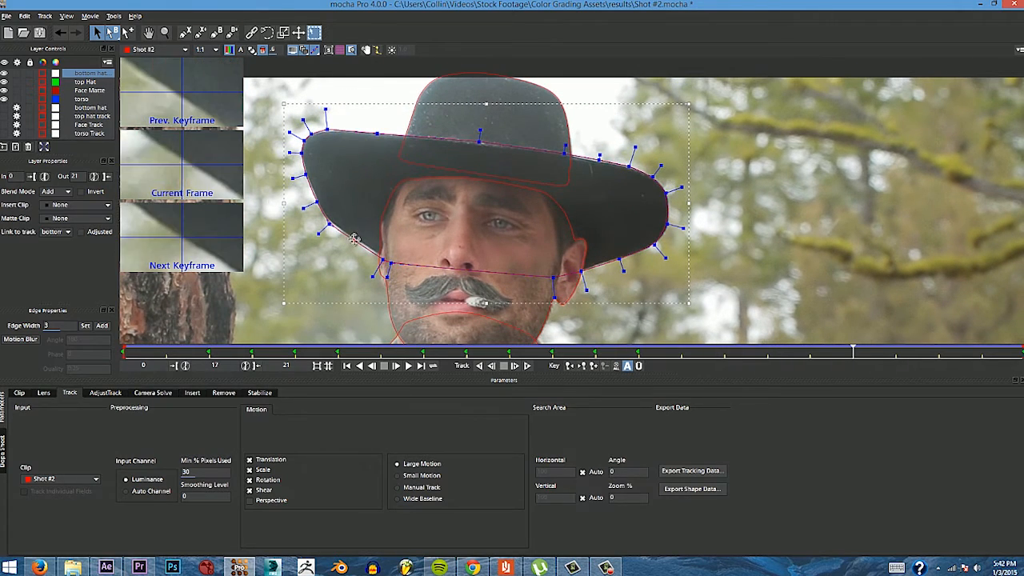
pyautogui.click(327, 130)
pyautogui.moveTo(599, 157); pyautogui.dragTo(594, 163)
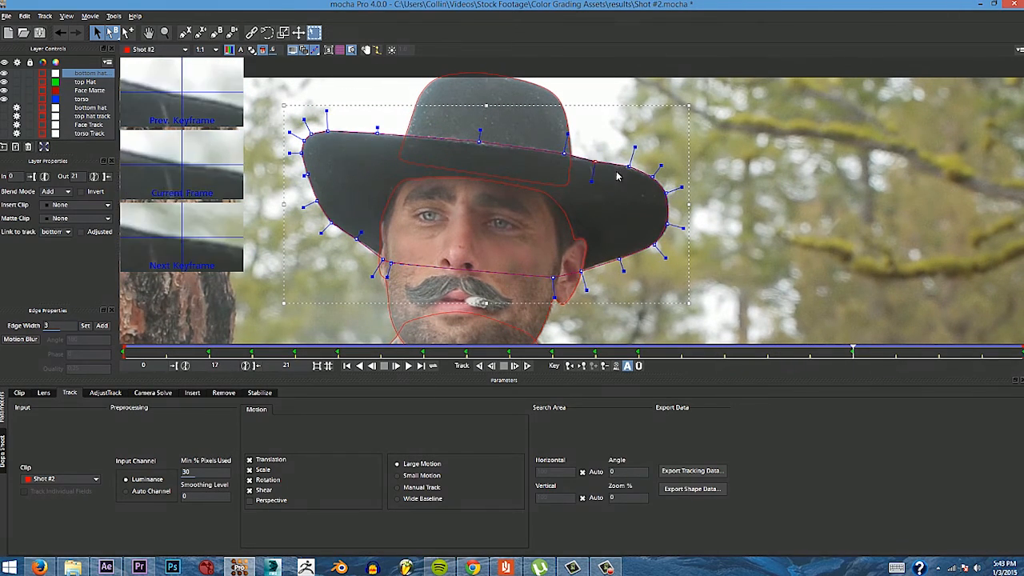
pyautogui.click(620, 260)
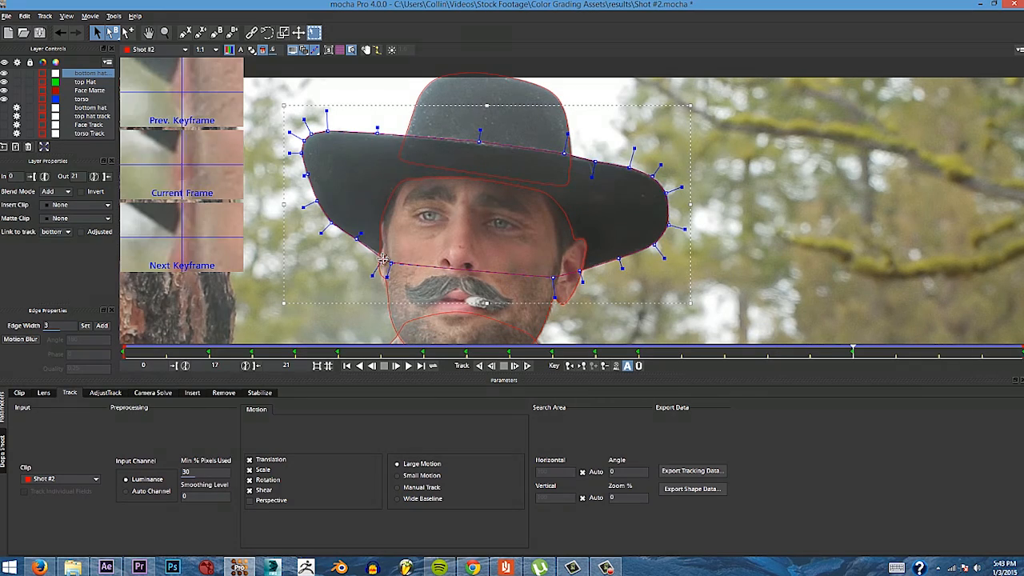
pyautogui.moveTo(853, 352); pyautogui.dragTo(795, 352)
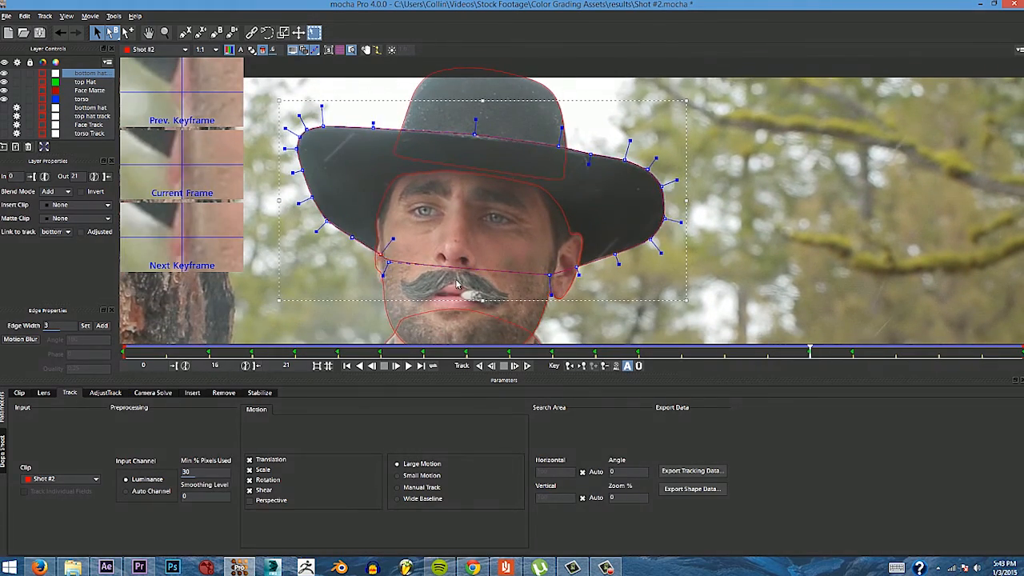
# Step: Return to the first frame and change the bottom hat matte's layer color to purple
pyautogui.press('Home')
pyautogui.press('z')
pyautogui.moveTo(744, 291); pyautogui.dragTo(687, 204)
pyautogui.press('z')
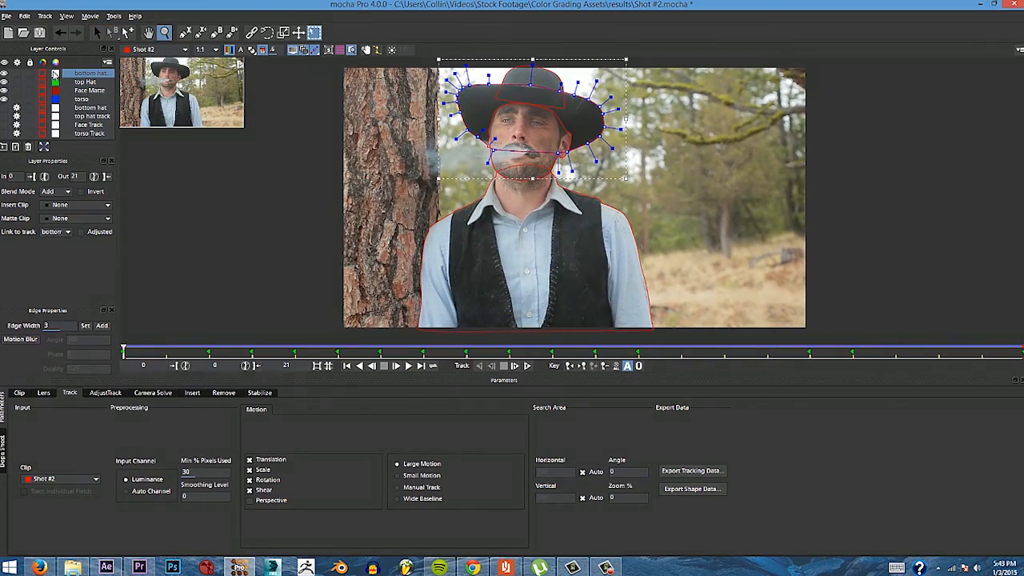
pyautogui.click(55, 72)
pyautogui.click(478, 245)
pyautogui.click(615, 370)
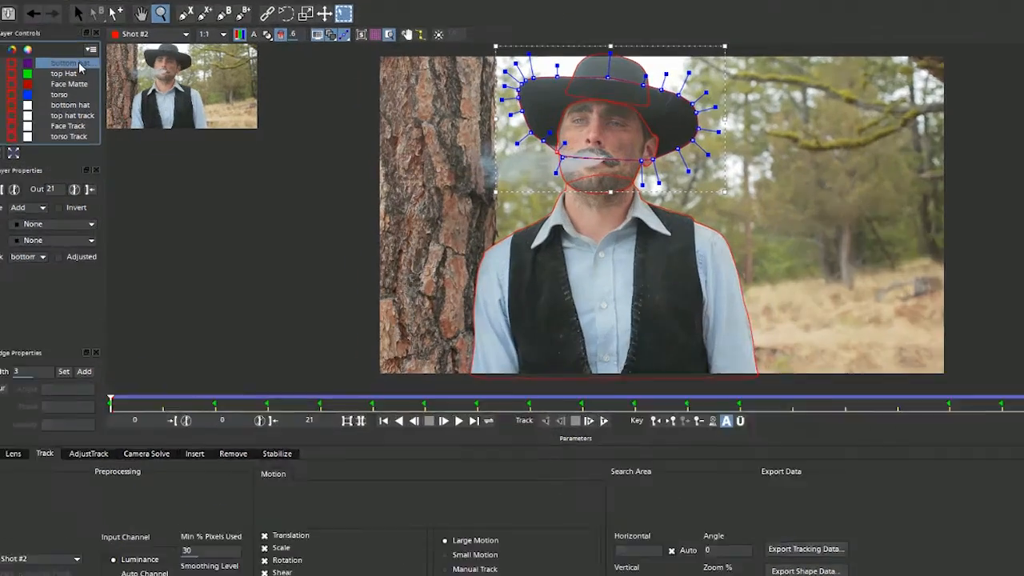
# Step: Move Face Matte above the bottom hat matte and show the colored matte fills at full opacity
pyautogui.moveTo(97, 77); pyautogui.dragTo(56, 70)
pyautogui.click(267, 35)
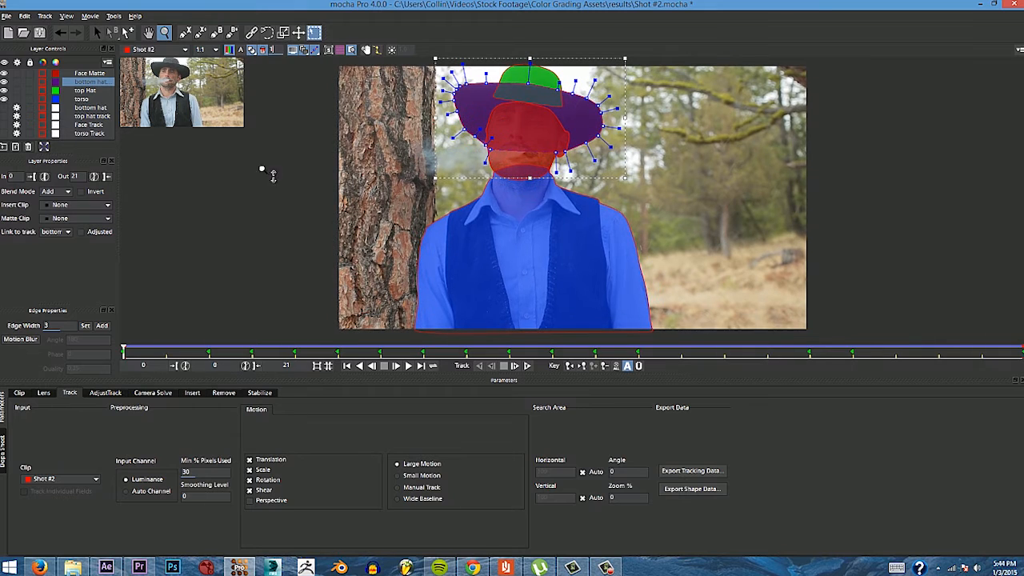
pyautogui.click(565, 170)
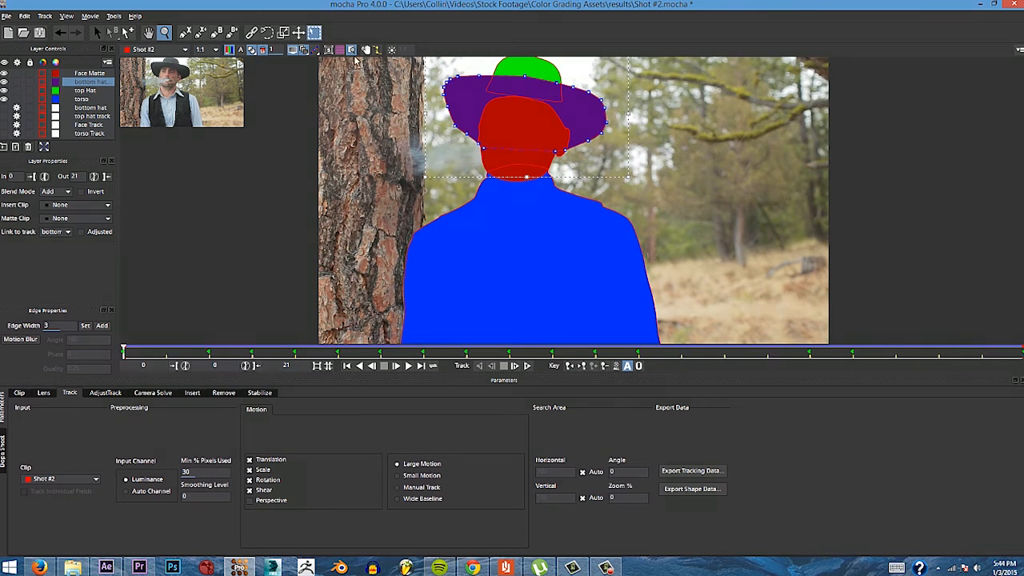
# Step: Play the clip to review how the filled mattes follow the man, and stop playback
pyautogui.click(96, 32)
pyautogui.click(631, 293)
pyautogui.click(408, 365)
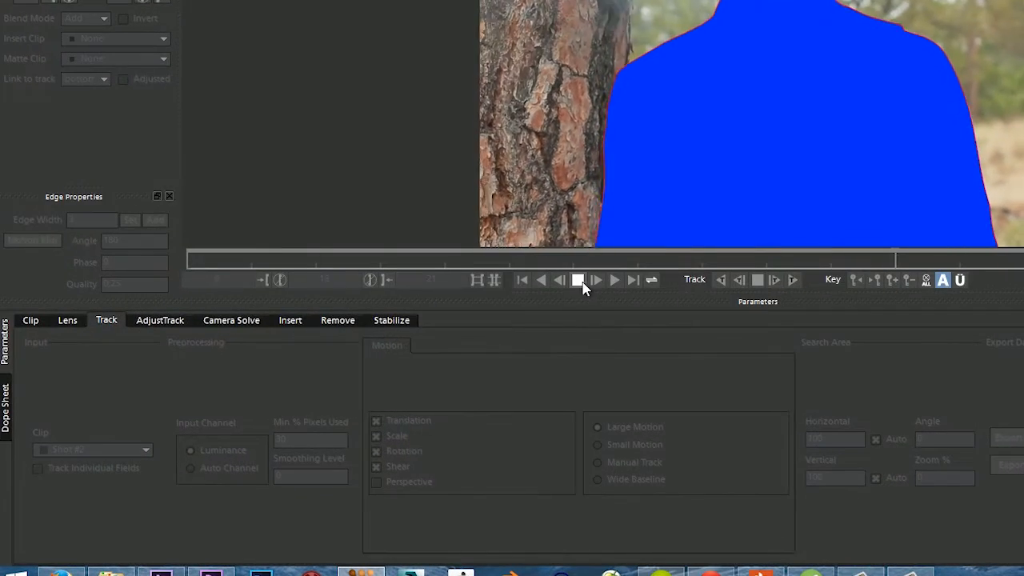
pyautogui.click(491, 318)
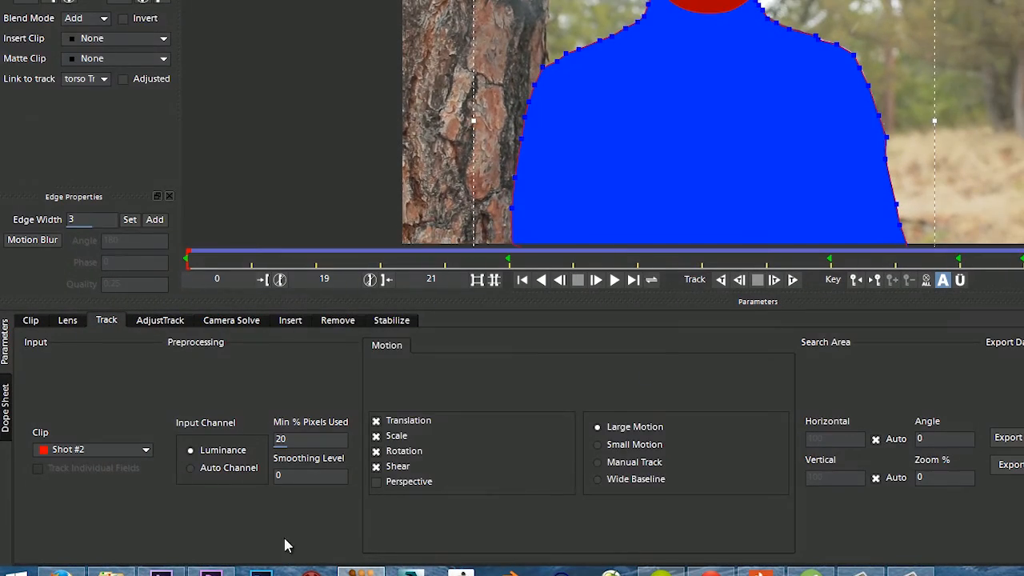
# Step: Switch to After Effects and preview the Shot #2 composition, returning to its first frame
pyautogui.click(160, 572)
pyautogui.press('space')
pyautogui.press('space')
pyautogui.click(585, 328)
pyautogui.moveTo(585, 334); pyautogui.dragTo(364, 390)
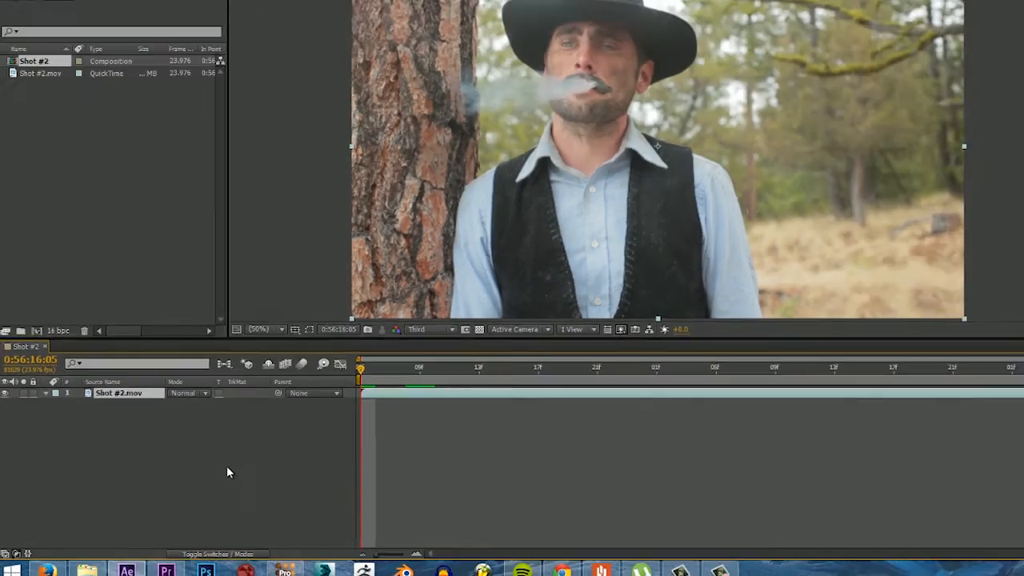
# Step: Create a red solid above the Shot #2.mov layer
pyautogui.hotkey('ctrl', 'y')
pyautogui.click(502, 344)
pyautogui.press('Return')
pyautogui.press('Return')
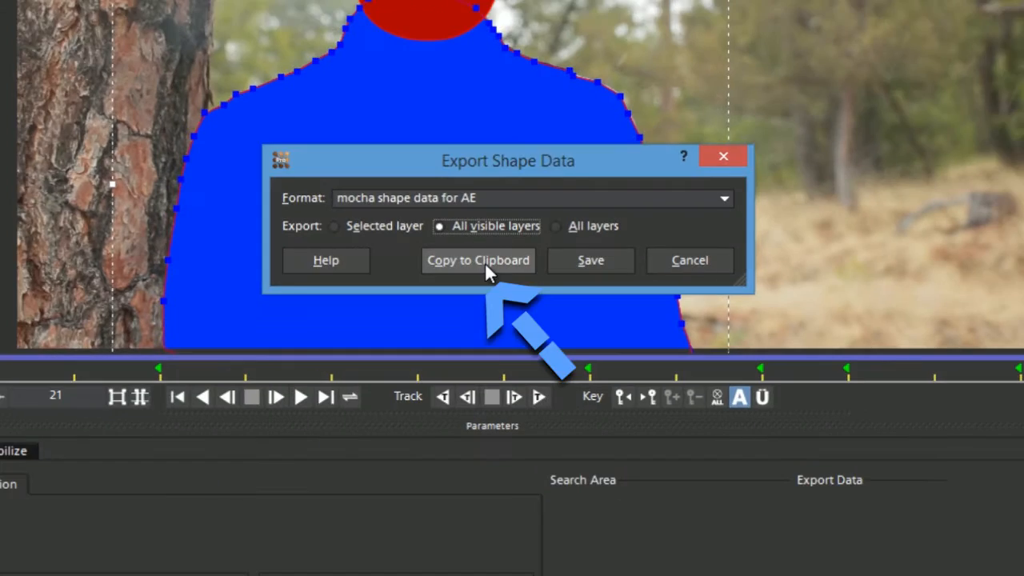
# Step: Copy all visible mocha layers as mocha shape data for AE and paste them as mocha masks onto Red Solid 1 in After Effects
pyautogui.click(485, 263)
pyautogui.click(105, 567)
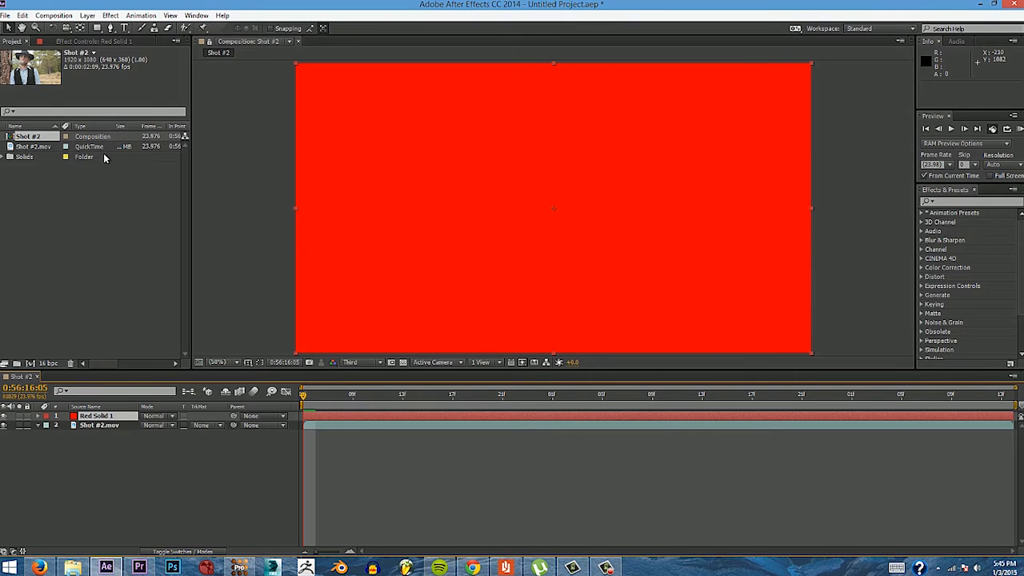
pyautogui.hotkey('alt', 'e')
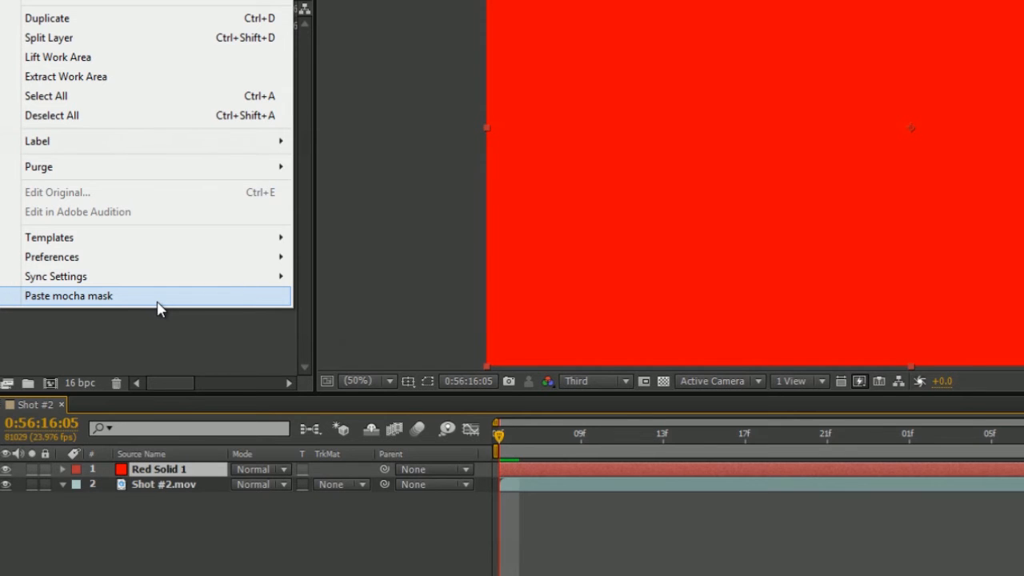
pyautogui.click(157, 297)
# Step: Duplicate the Shot #2.mov layer and give the upper copy an alpha matte from Red Solid 1
pyautogui.hotkey('ctrl', 'd')
pyautogui.click(331, 484)
pyautogui.click(418, 571)
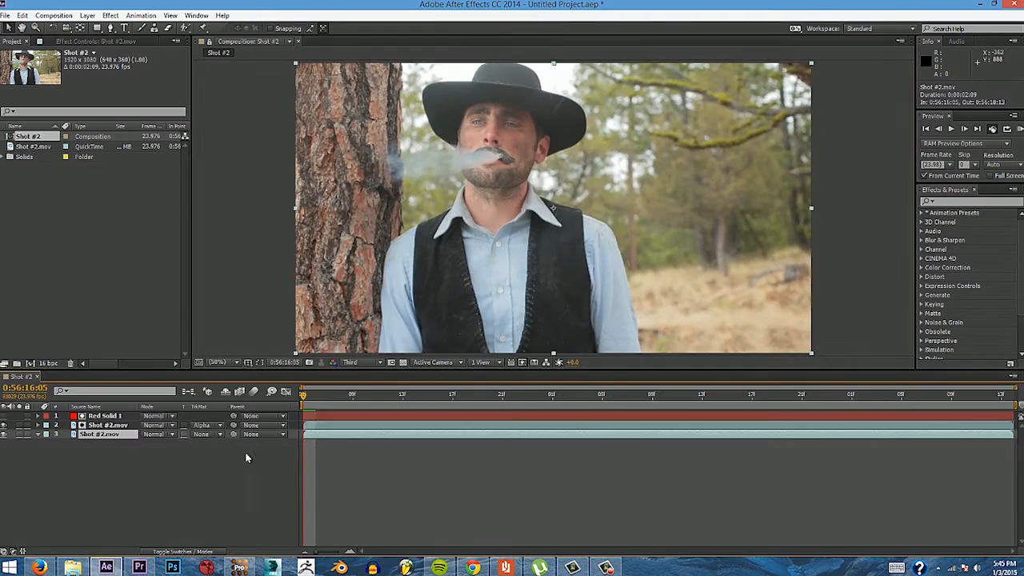
# Step: Hide the bottom Shot #2.mov layer and set the composition's preview resolution to Full
pyautogui.click(255, 460)
pyautogui.click(4, 434)
pyautogui.click(120, 425)
pyautogui.click(360, 363)
pyautogui.click(356, 373)
# Step: Set the mask feather of all four masks on Red Solid 1 to 4 pixels
pyautogui.click(104, 416)
pyautogui.press('f')
pyautogui.click(171, 434)
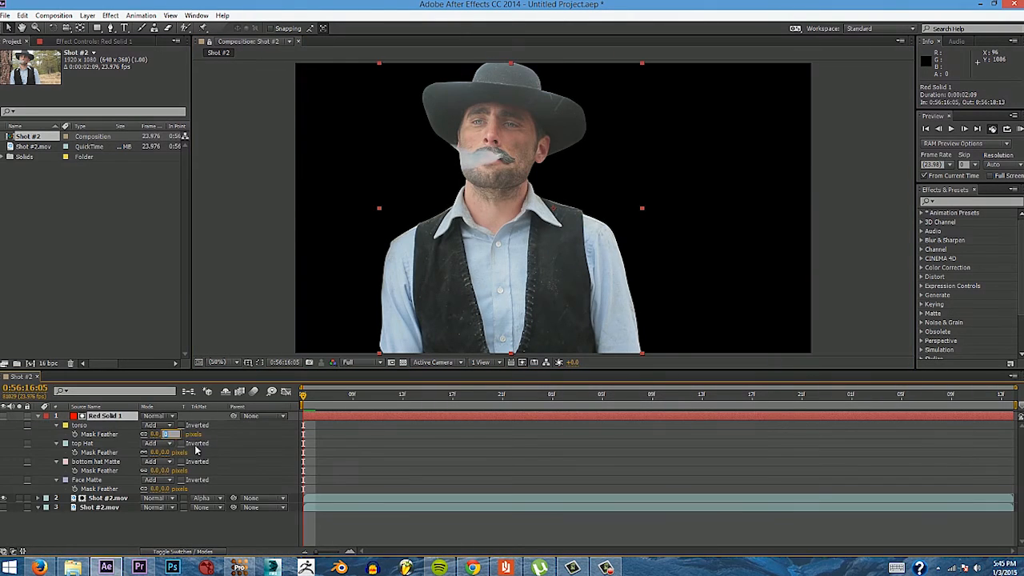
pyautogui.write('4')
pyautogui.press('Return')
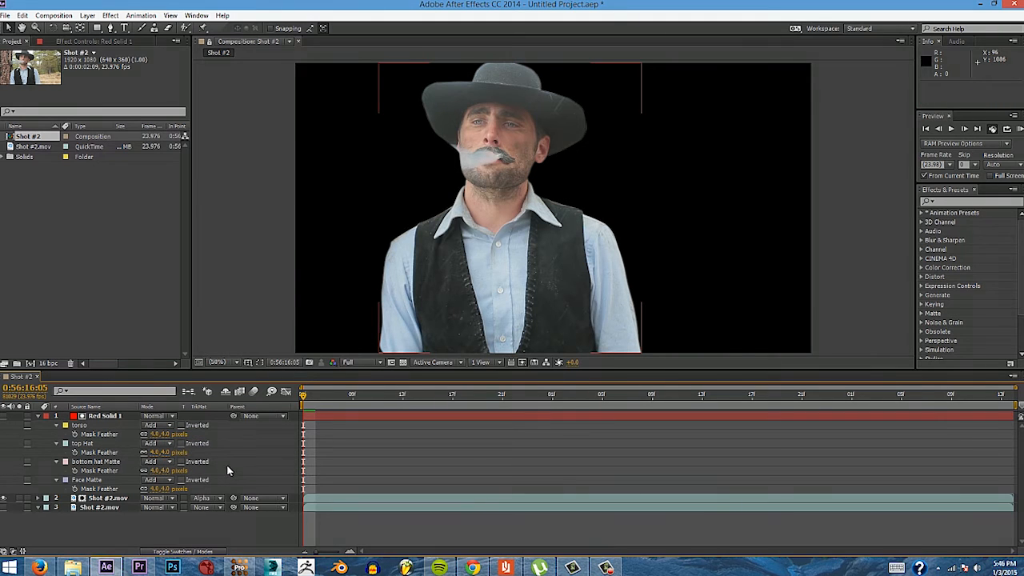
# Step: Set the bottom hat Matte mask's feather to 2 pixels and its expansion to -1 pixel, checking the edge across the clip
pyautogui.click(142, 472)
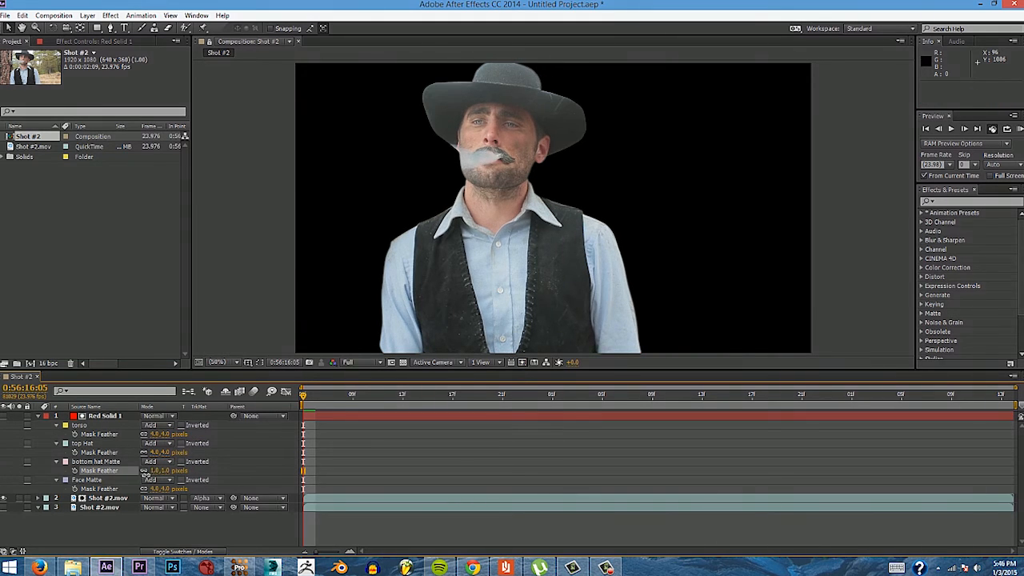
pyautogui.click(56, 463)
pyautogui.moveTo(141, 501); pyautogui.dragTo(142, 501)
pyautogui.moveTo(576, 395); pyautogui.dragTo(304, 395)
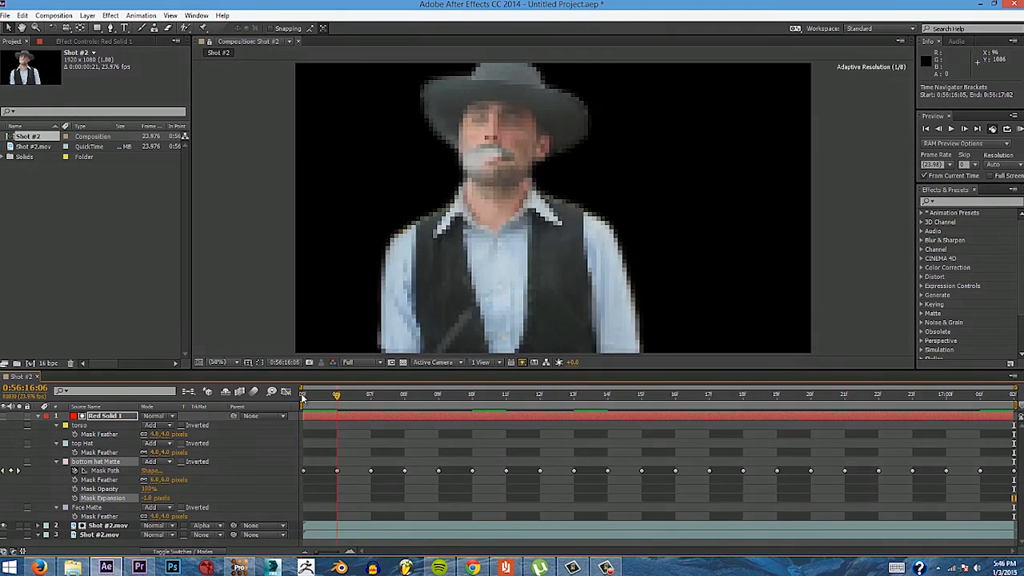
# Step: Review the mask properties on Red Solid 1 and run a RAM preview of the cutout
pyautogui.click(38, 416)
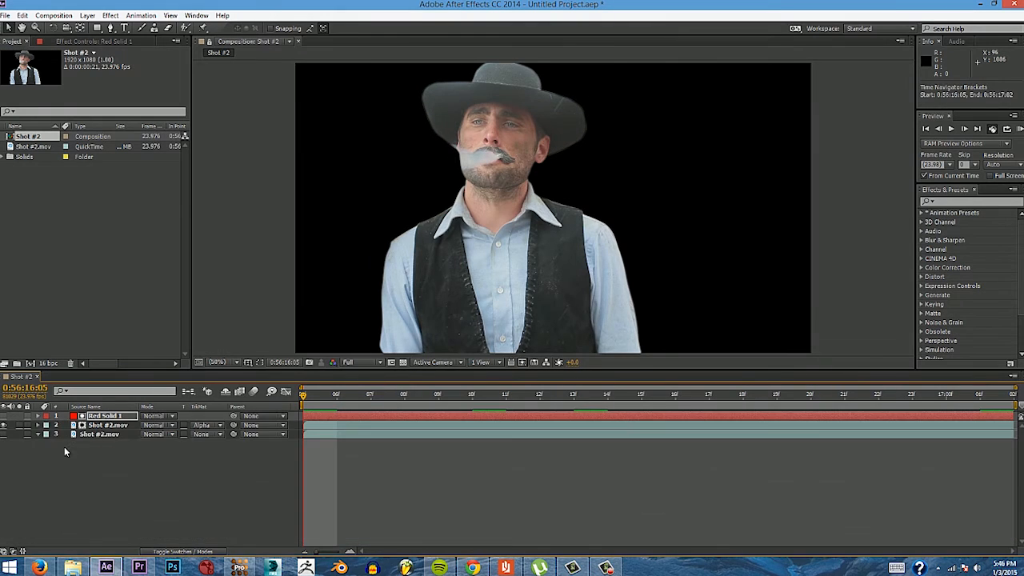
pyautogui.click(41, 416)
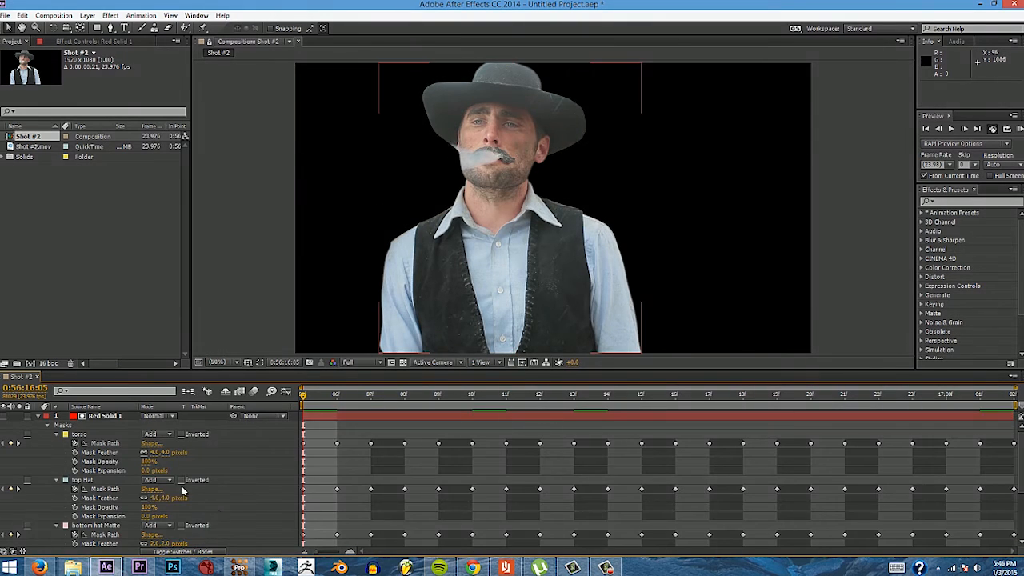
pyautogui.click(41, 417)
pyautogui.press('KP_0')
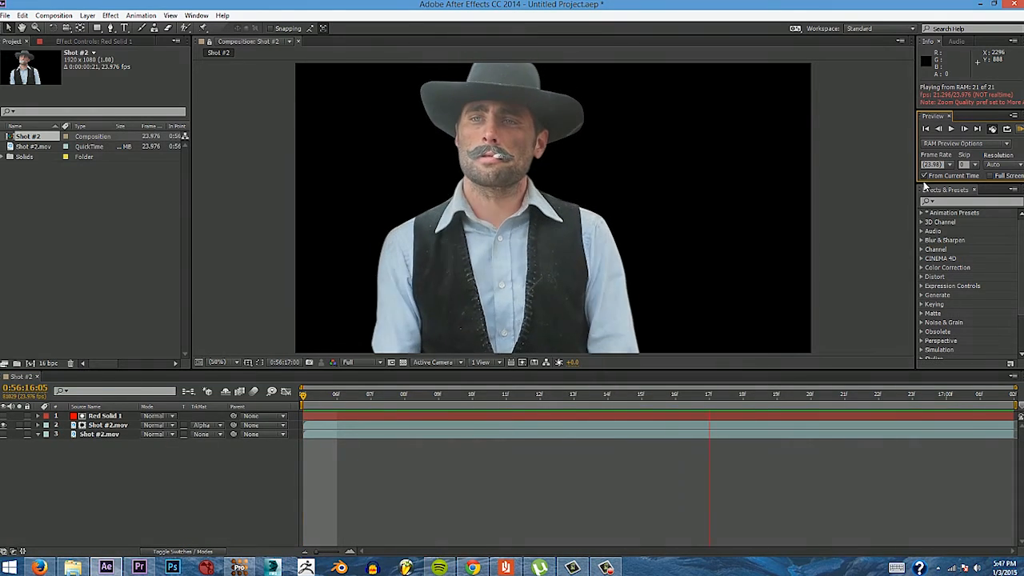
# Step: Create a second red solid at the composition's full size, named Red Solid 2
pyautogui.click(48, 425)
pyautogui.click(87, 15)
pyautogui.click(87, 16)
pyautogui.click(87, 15)
pyautogui.moveTo(46, 27)
pyautogui.click(320, 39)
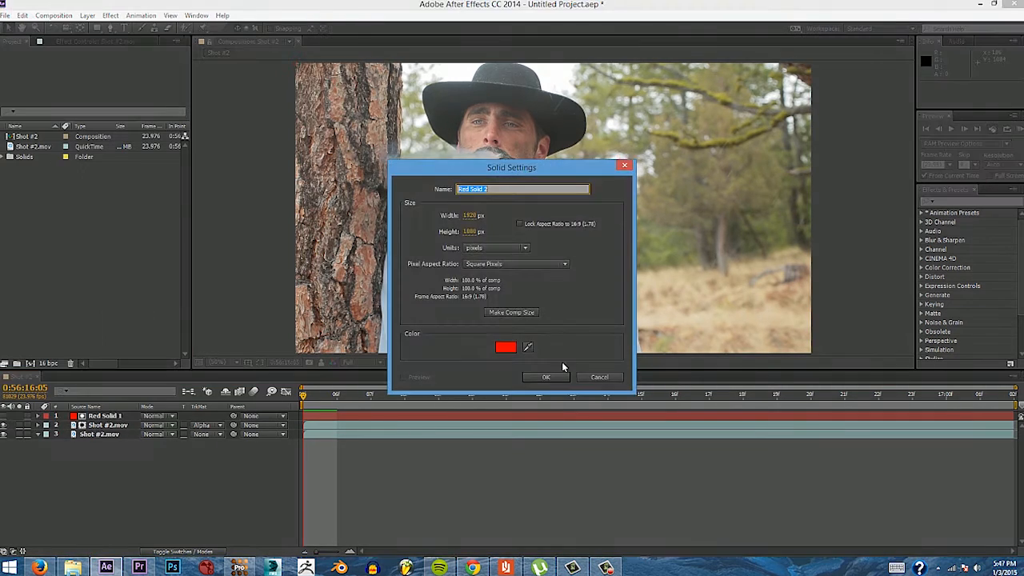
pyautogui.click(546, 377)
# Step: Narrow Red Solid 2 into a vertical block, delete the matted footage copy, and stack the remaining Shot #2.mov layer above the block
pyautogui.moveTo(102, 416); pyautogui.dragTo(102, 438)
pyautogui.moveTo(812, 208); pyautogui.dragTo(631, 208)
pyautogui.moveTo(600, 176); pyautogui.dragTo(356, 155)
pyautogui.click(512, 256)
pyautogui.press('Delete')
pyautogui.moveTo(338, 275); pyautogui.dragTo(468, 293)
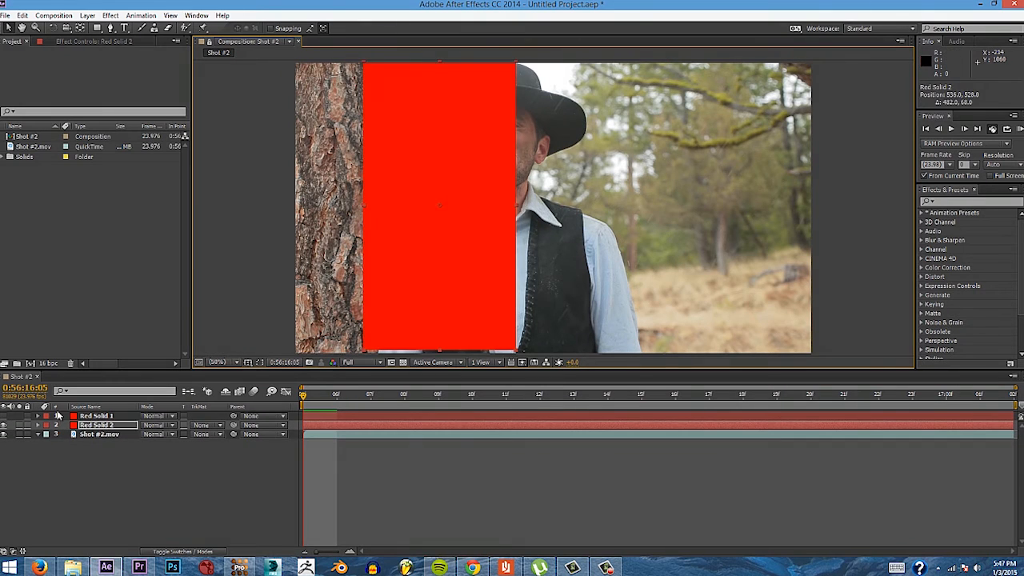
pyautogui.moveTo(94, 434); pyautogui.dragTo(98, 424)
# Step: Apply Red Solid 1 as the alpha matte for Shot #2.mov and move Red Solid 2 to the empty area beside the man
pyautogui.click(203, 424)
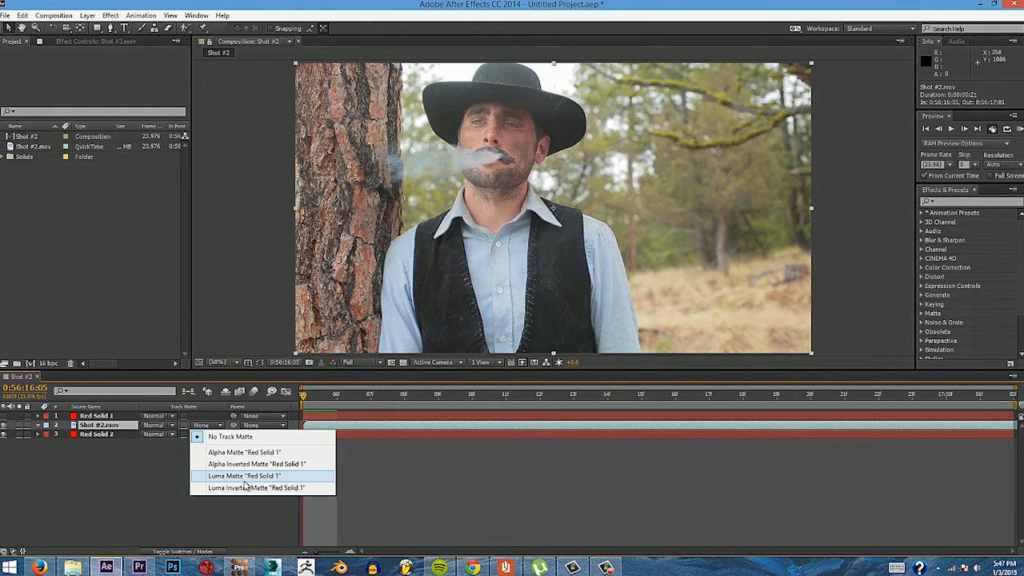
pyautogui.click(240, 452)
pyautogui.click(104, 435)
pyautogui.moveTo(316, 165); pyautogui.dragTo(639, 195)
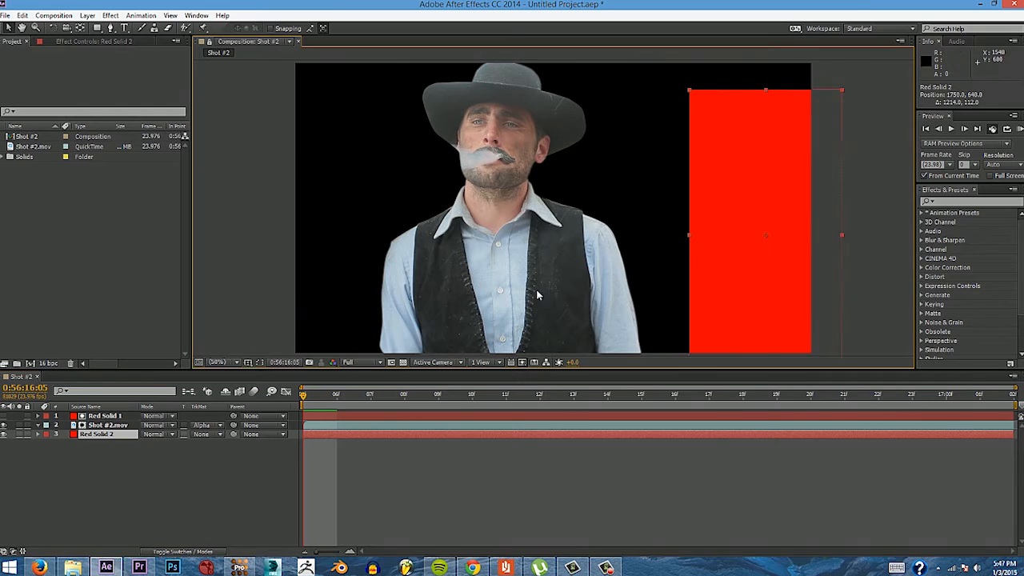
# Step: Delete Red Solid 2, and undo the deletion, the solid's move and the alpha matte
pyautogui.press('Delete')
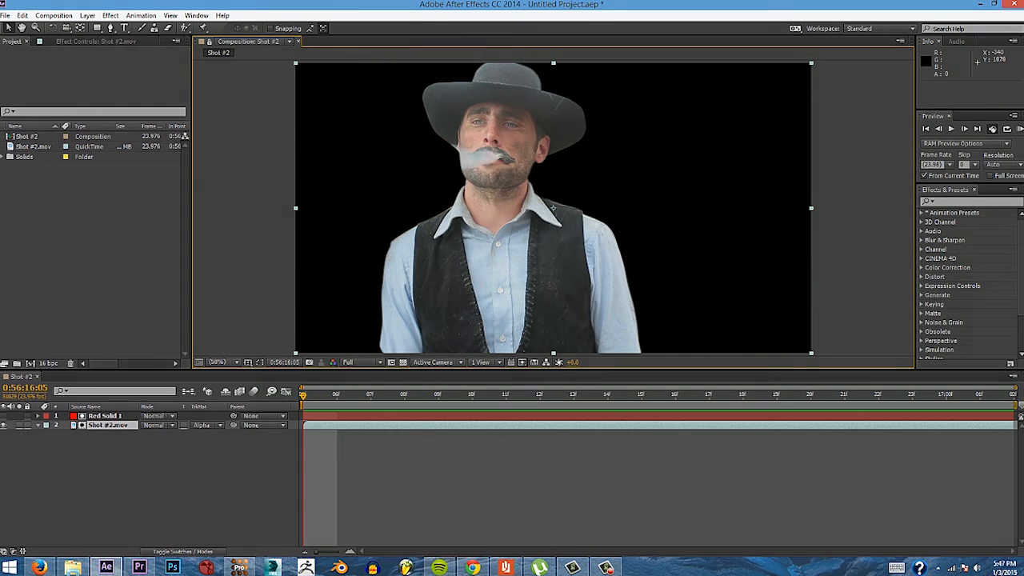
pyautogui.hotkey('ctrl', 'z')
pyautogui.hotkey('ctrl', 'z')
pyautogui.hotkey('ctrl', 'z')
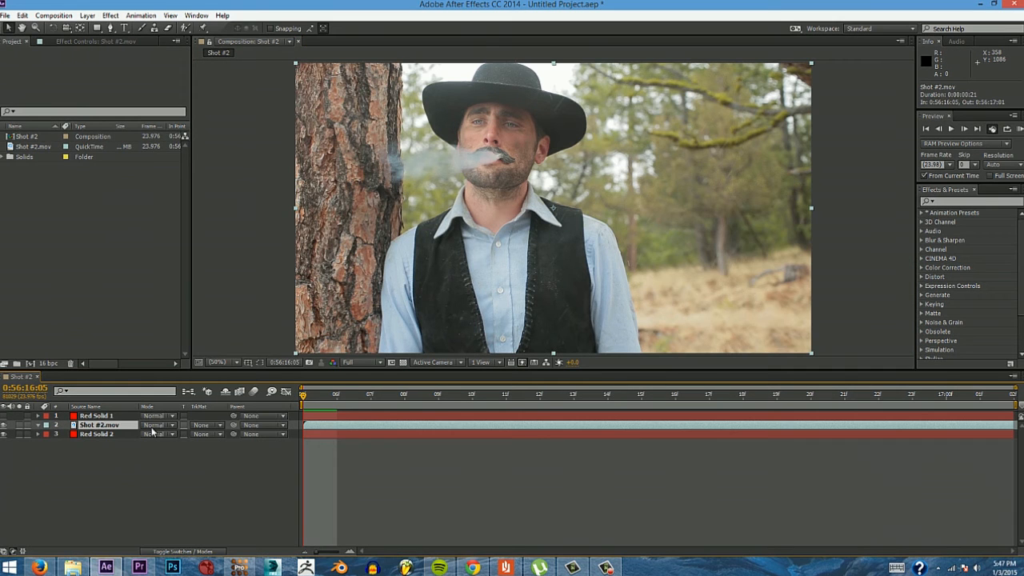